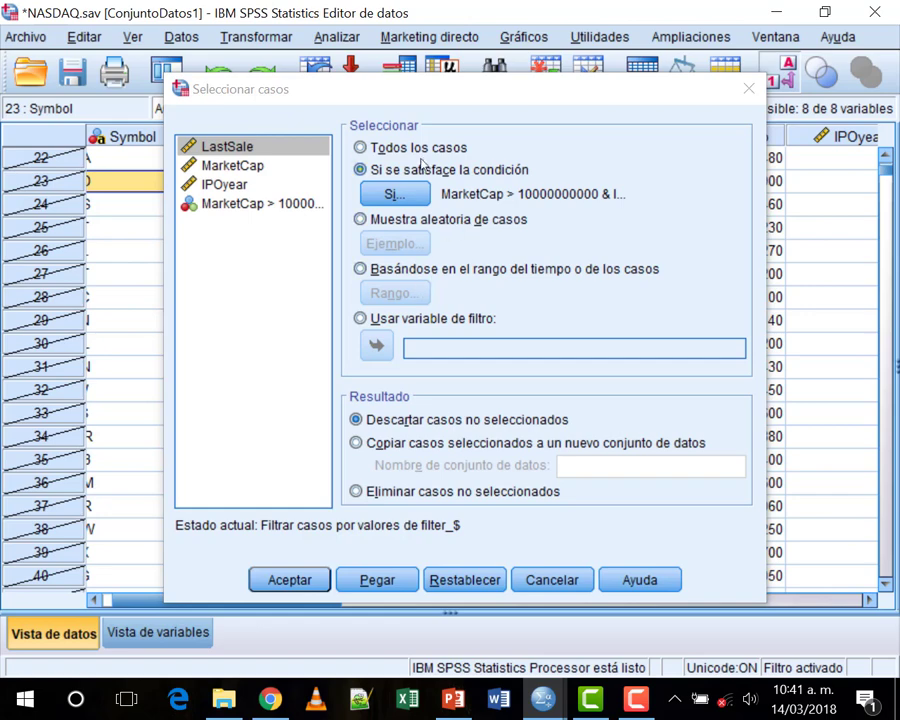
Remove the case filter by selecting all cases, and return to the NASDAQ.sav data editor.
{"action": "left_click", "coordinate": [410, 147]}
{"action": "left_click", "coordinate": [290, 580]}
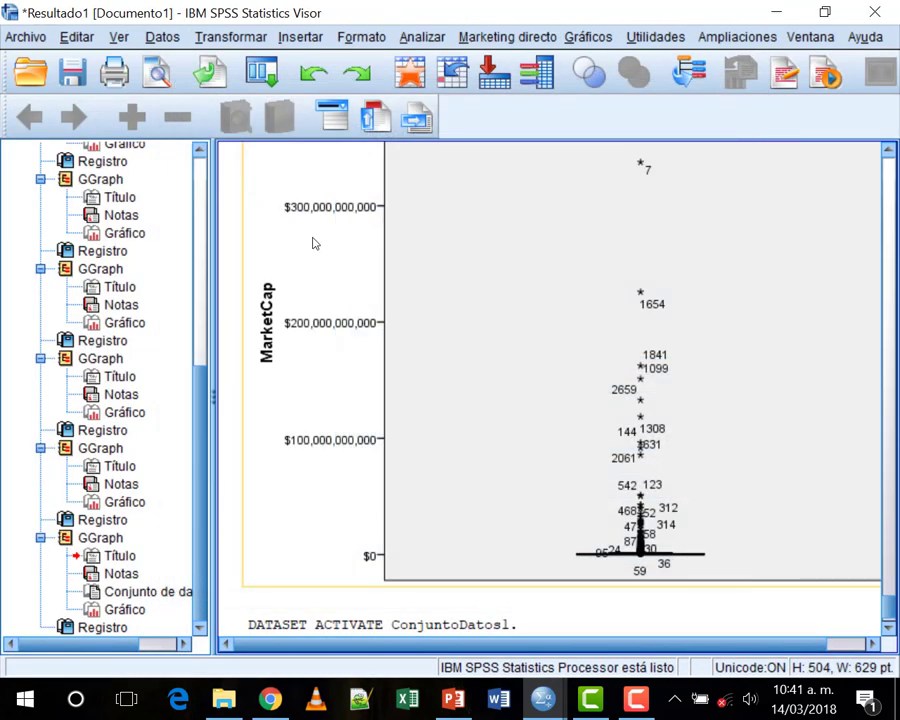
{"action": "mouse_move", "coordinate": [553, 703]}
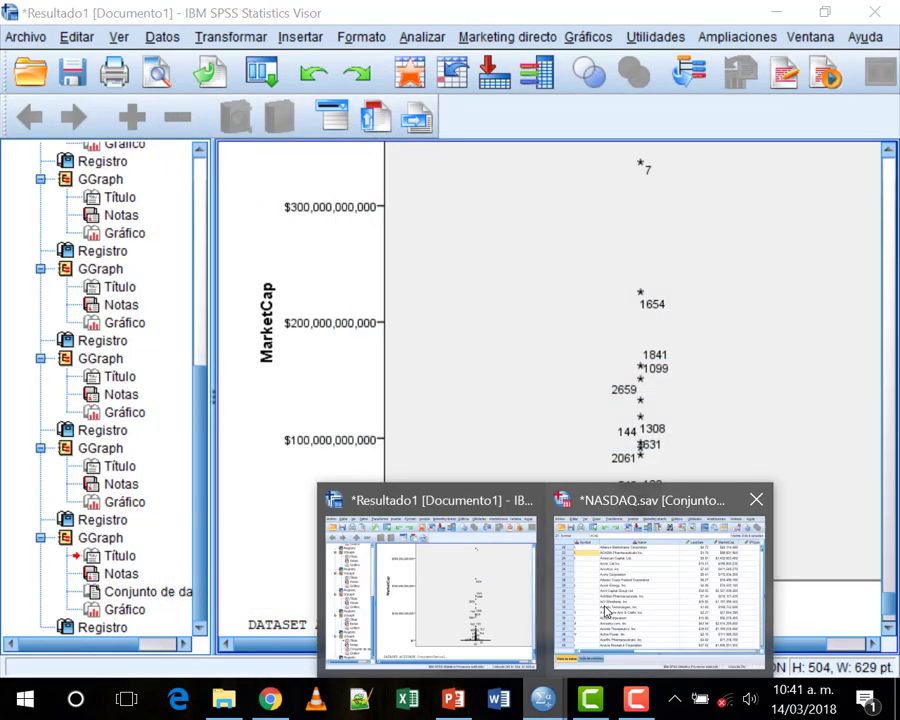
{"action": "left_click", "coordinate": [605, 609]}
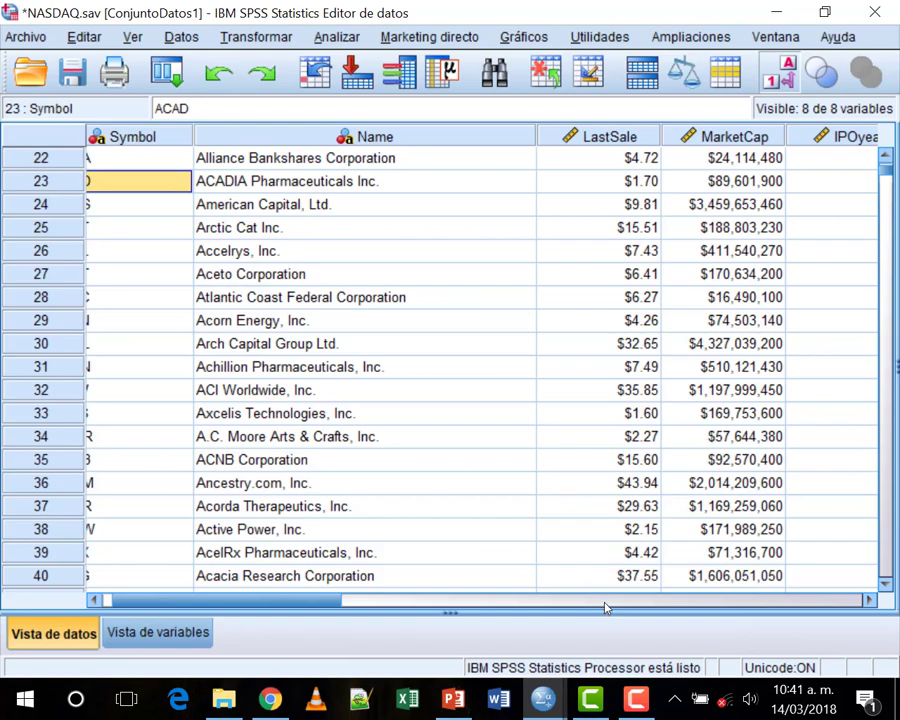
{"action": "left_click", "coordinate": [406, 605]}
{"action": "left_click", "coordinate": [277, 603]}
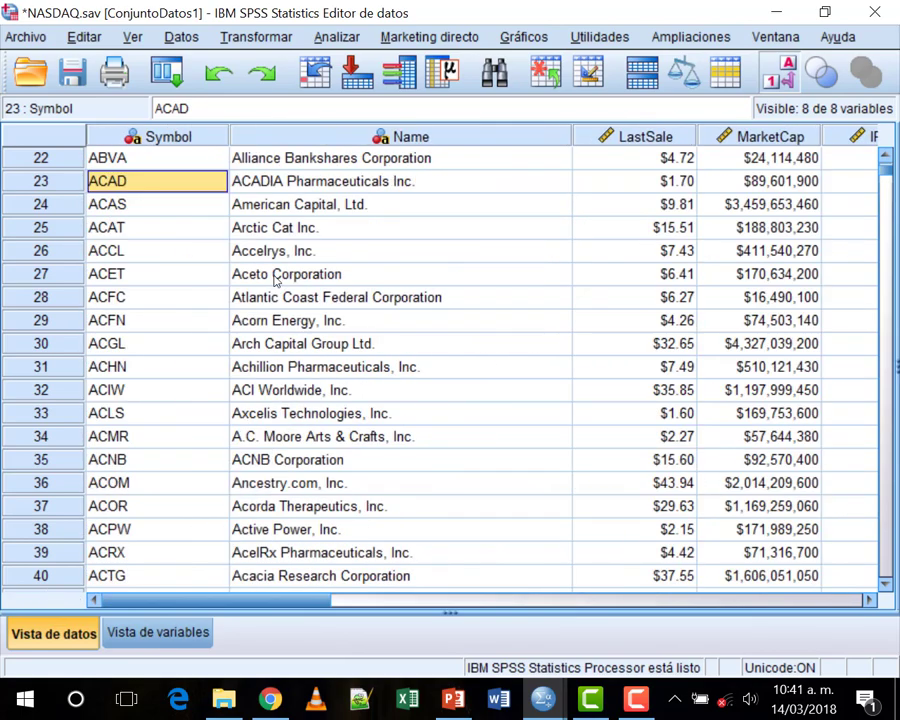
{"action": "scroll", "coordinate": [274, 283], "scroll_direction": "up", "scroll_amount": 4}
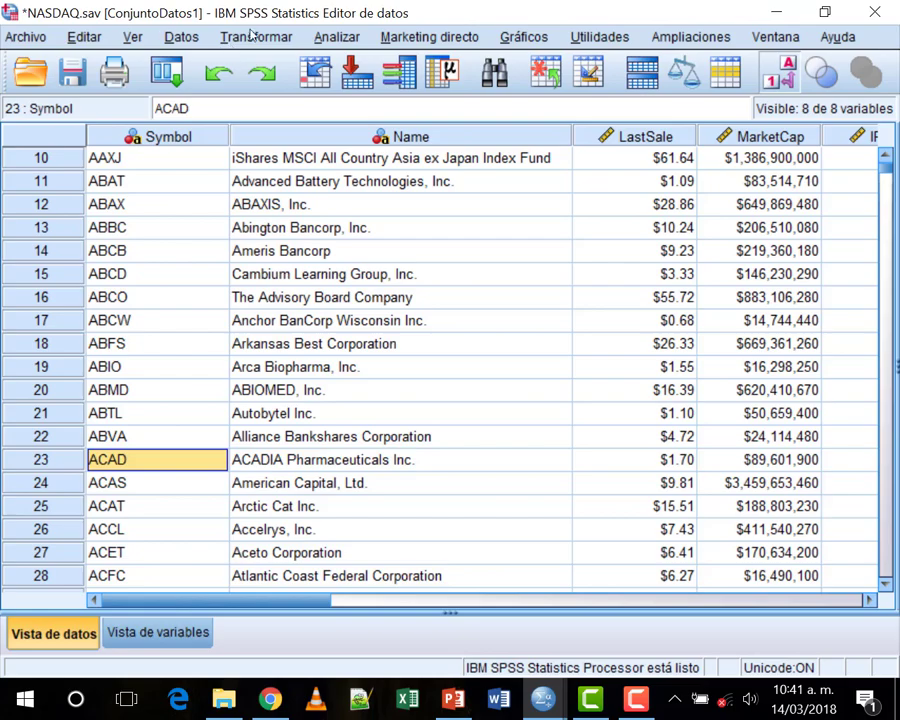
{"action": "left_click_drag", "start_coordinate": [230, 600], "coordinate": [87, 535]}
{"action": "scroll", "coordinate": [460, 516], "scroll_direction": "right", "scroll_amount": 5}
{"action": "scroll", "coordinate": [516, 500], "scroll_direction": "left", "scroll_amount": 5}
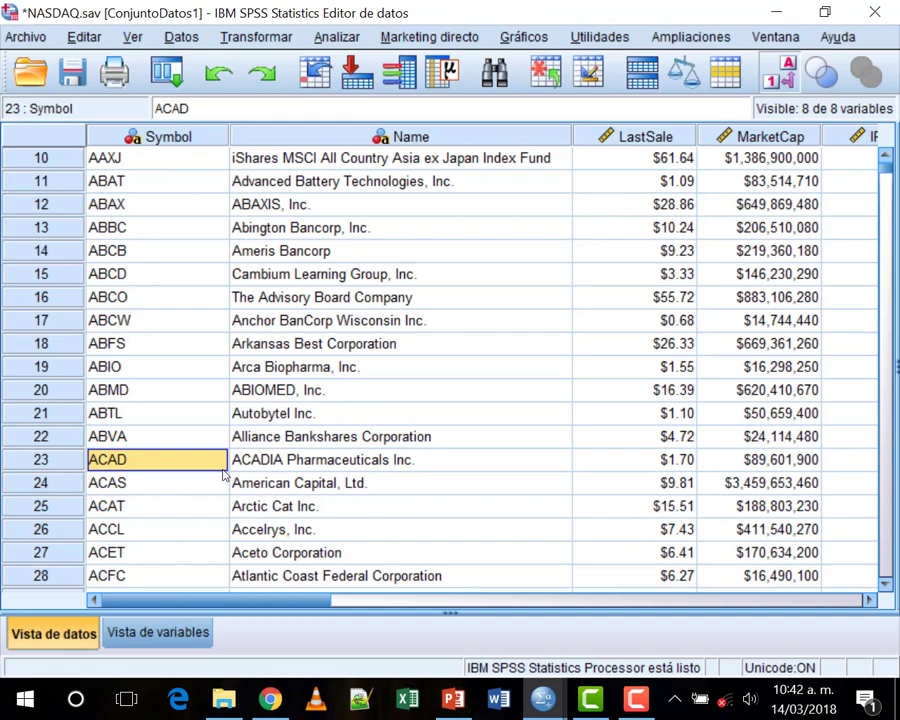
Start computing a new variable with ValorMercadoLog as the target variable name.
{"action": "left_click", "coordinate": [250, 39]}
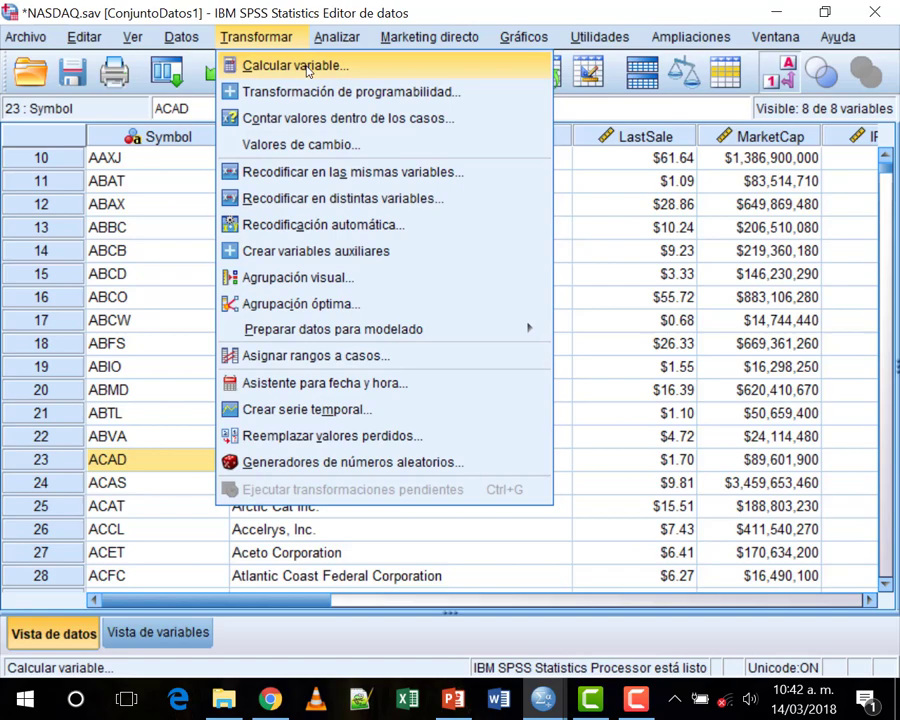
{"action": "left_click", "coordinate": [295, 66]}
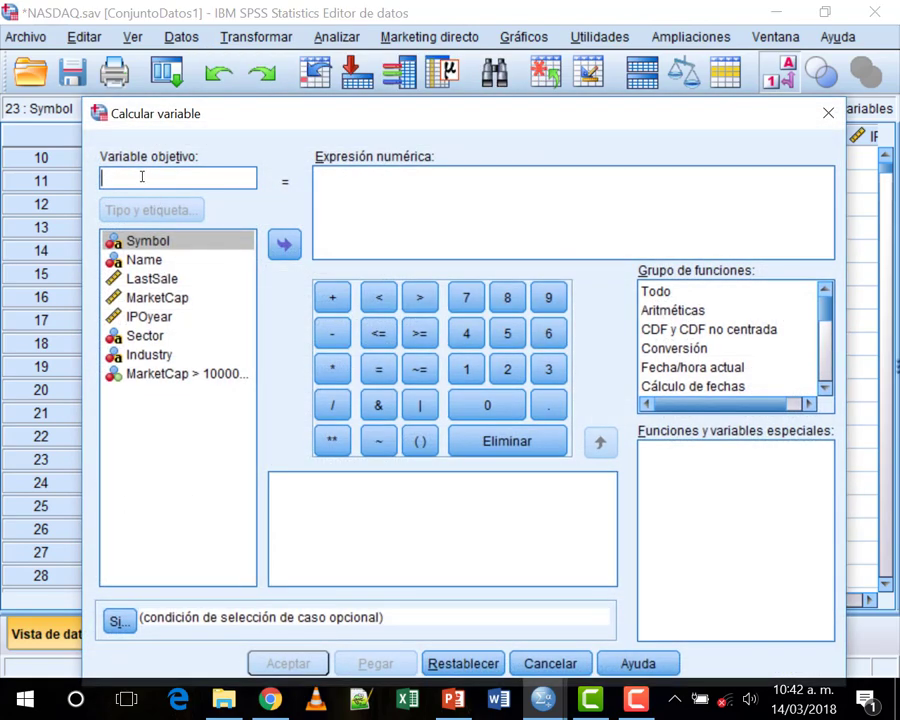
{"action": "left_click", "coordinate": [142, 176]}
{"action": "type", "text": "Valor"}
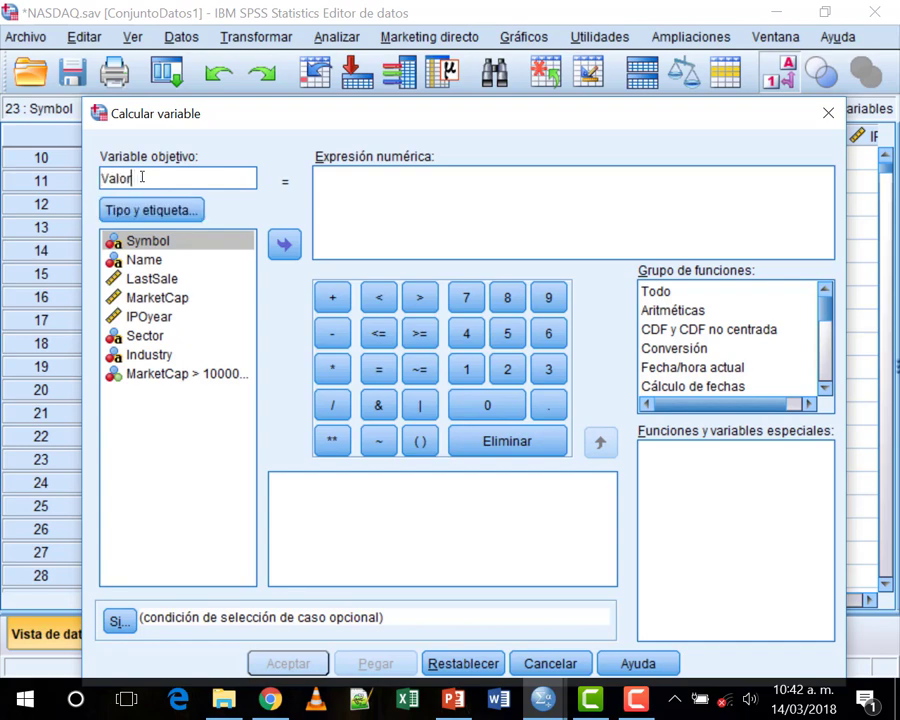
{"action": "type", "text": "MercadoLog"}
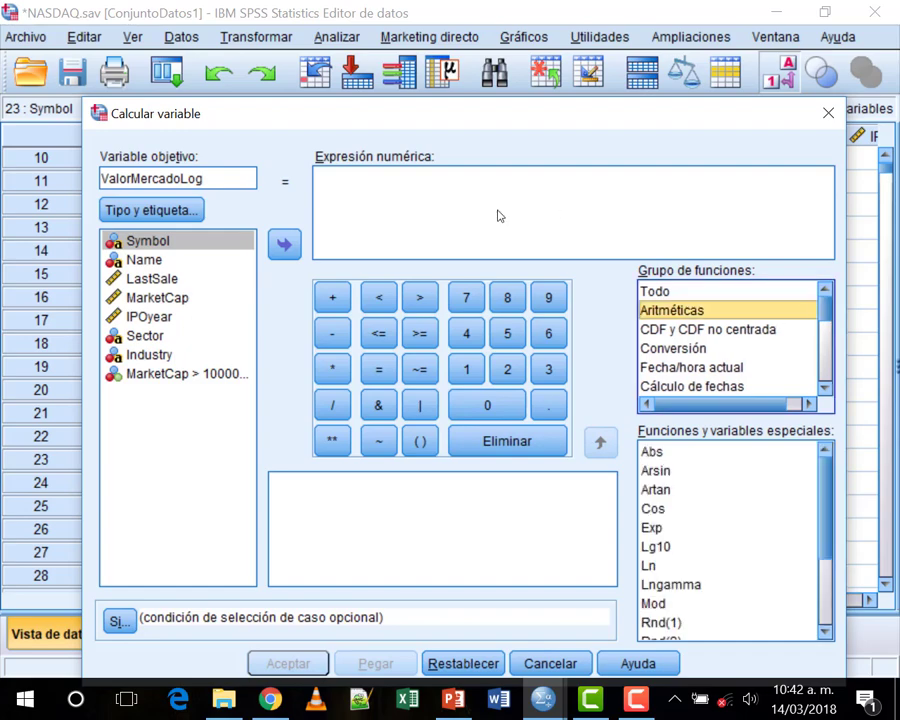
Define the numeric expression as LG10(MarketCap) using the arithmetic Lg10 function and run the computation.
{"action": "left_click", "coordinate": [672, 310]}
{"action": "left_click_drag", "start_coordinate": [827, 519], "coordinate": [820, 484]}
{"action": "double_click", "coordinate": [658, 548]}
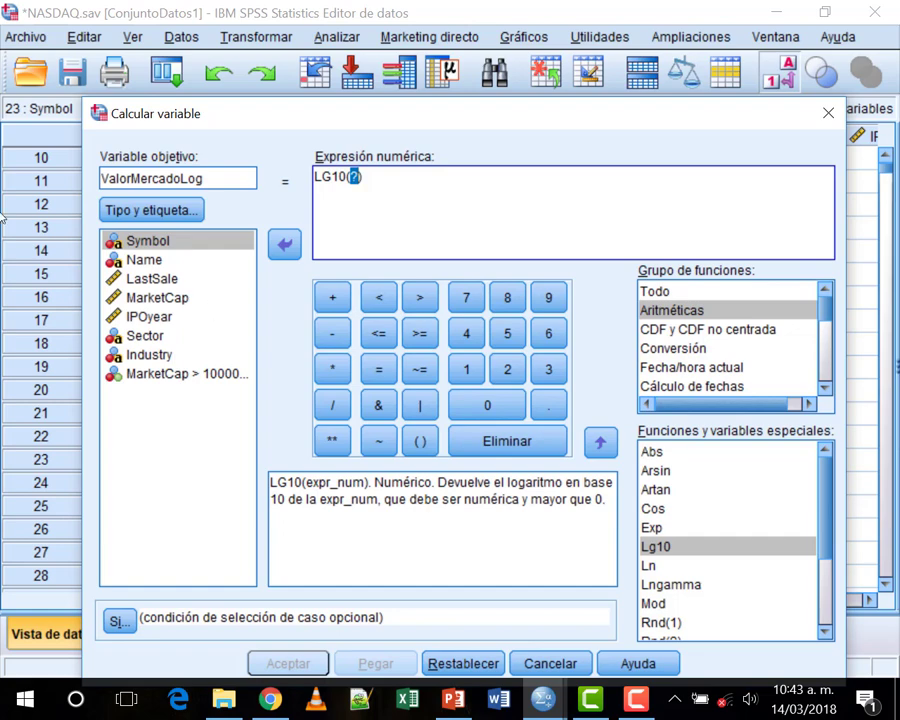
{"action": "double_click", "coordinate": [180, 300]}
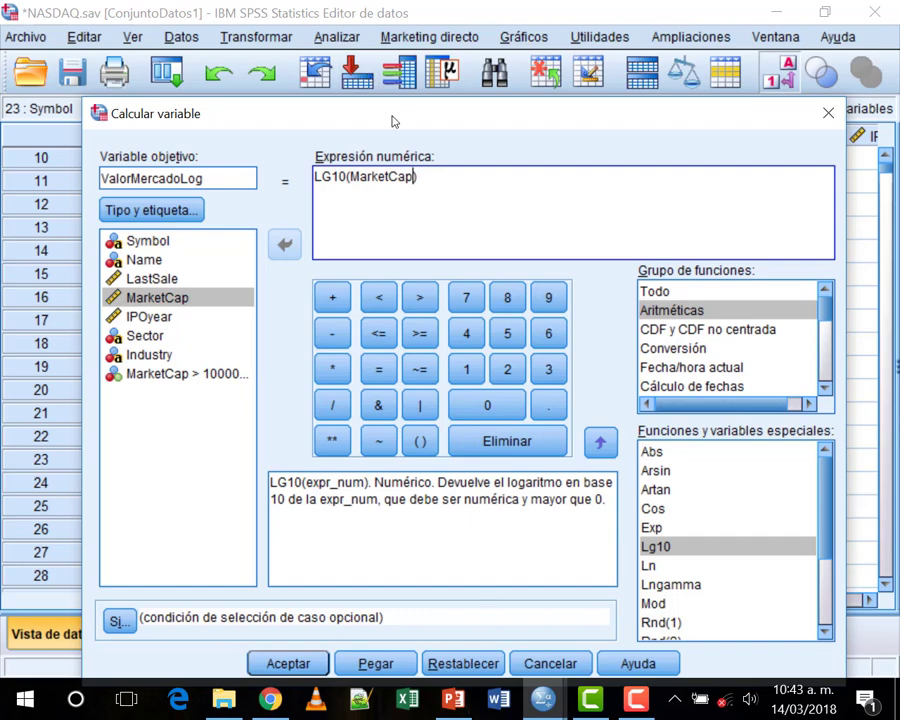
{"action": "left_click_drag", "start_coordinate": [392, 119], "coordinate": [380, 63]}
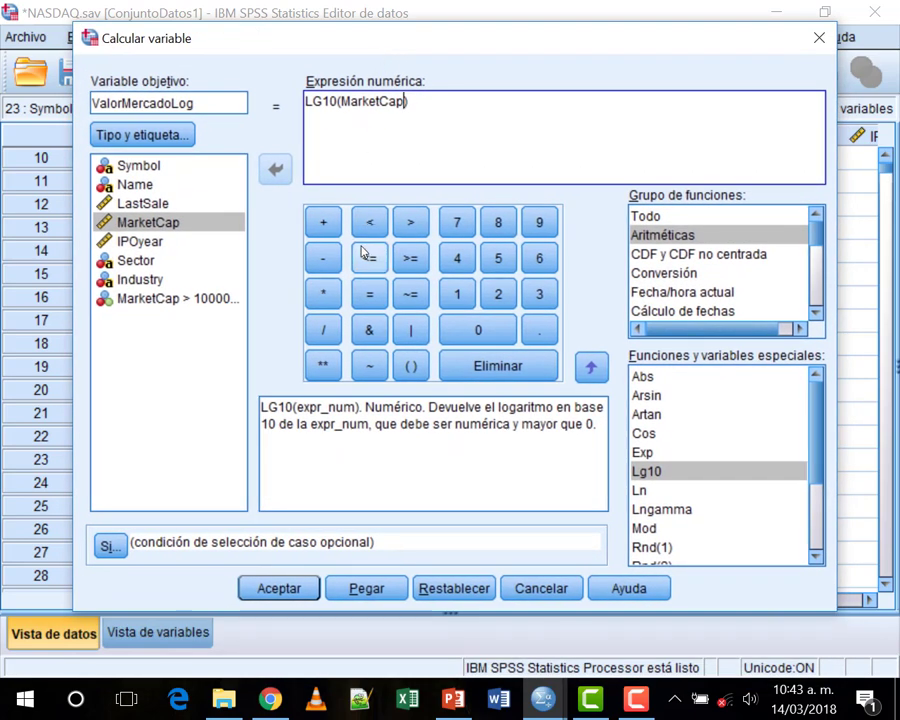
{"action": "left_click", "coordinate": [280, 589]}
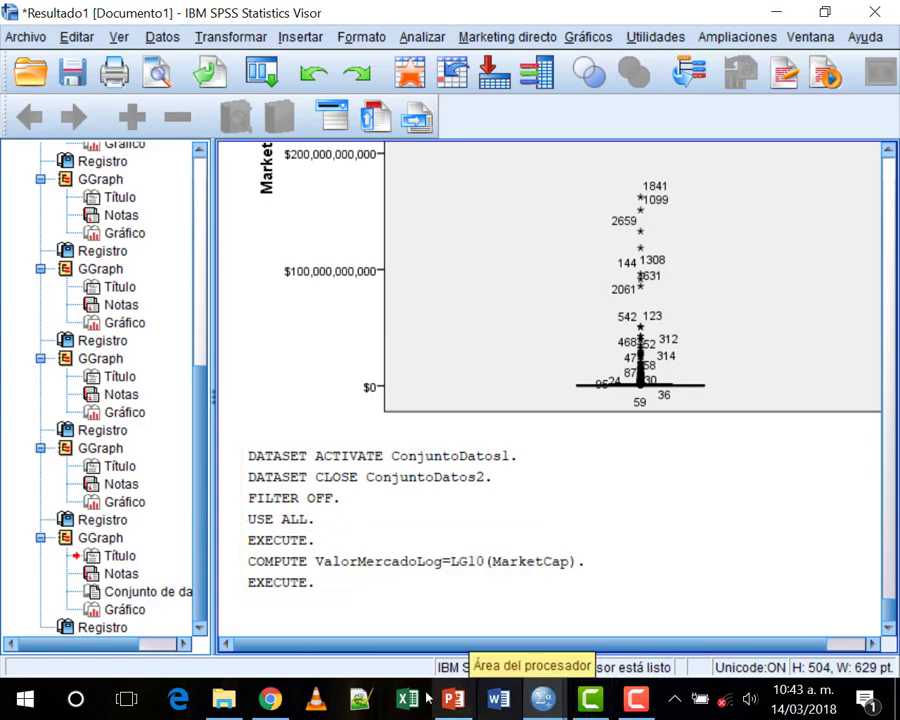
Return to the NASDAQ.sav data editor and widen the ValorMercadoLog column to about 20 characters.
{"action": "mouse_move", "coordinate": [543, 697]}
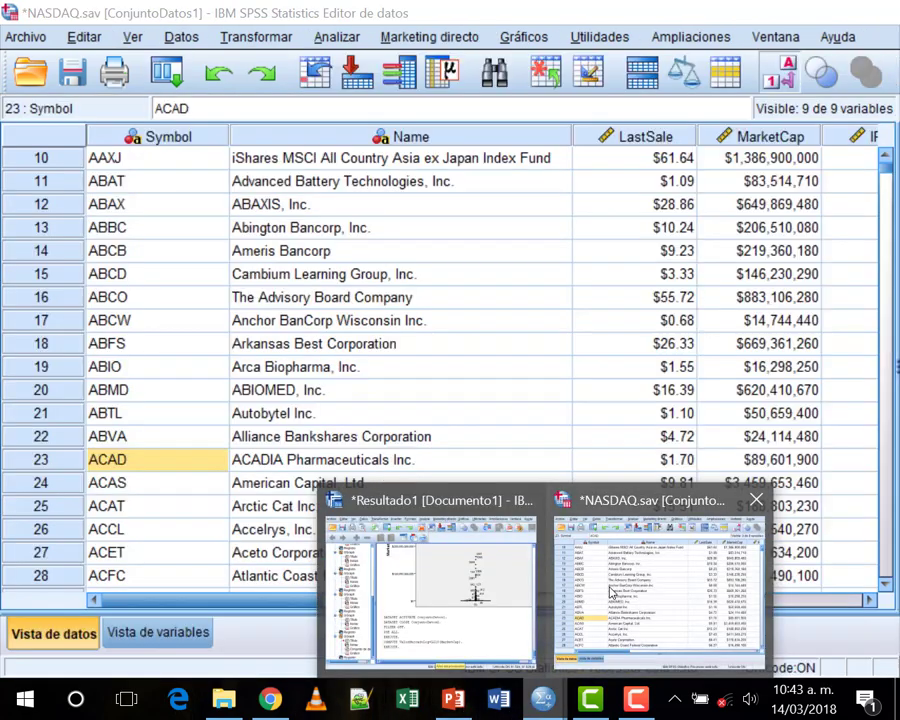
{"action": "left_click", "coordinate": [612, 592]}
{"action": "left_click_drag", "start_coordinate": [366, 598], "coordinate": [565, 612]}
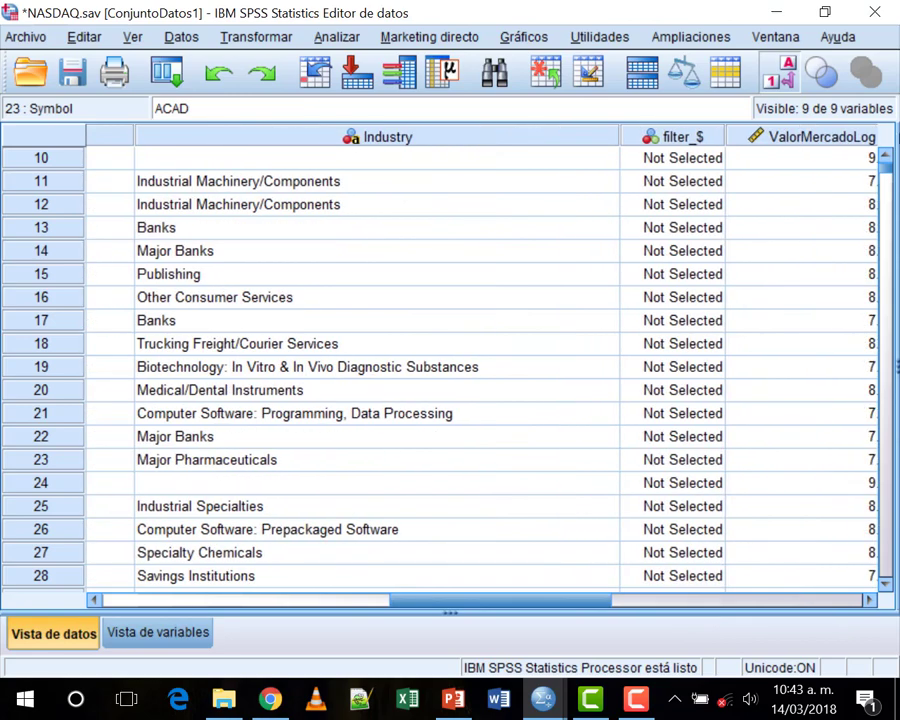
{"action": "left_click_drag", "start_coordinate": [498, 584], "coordinate": [610, 590]}
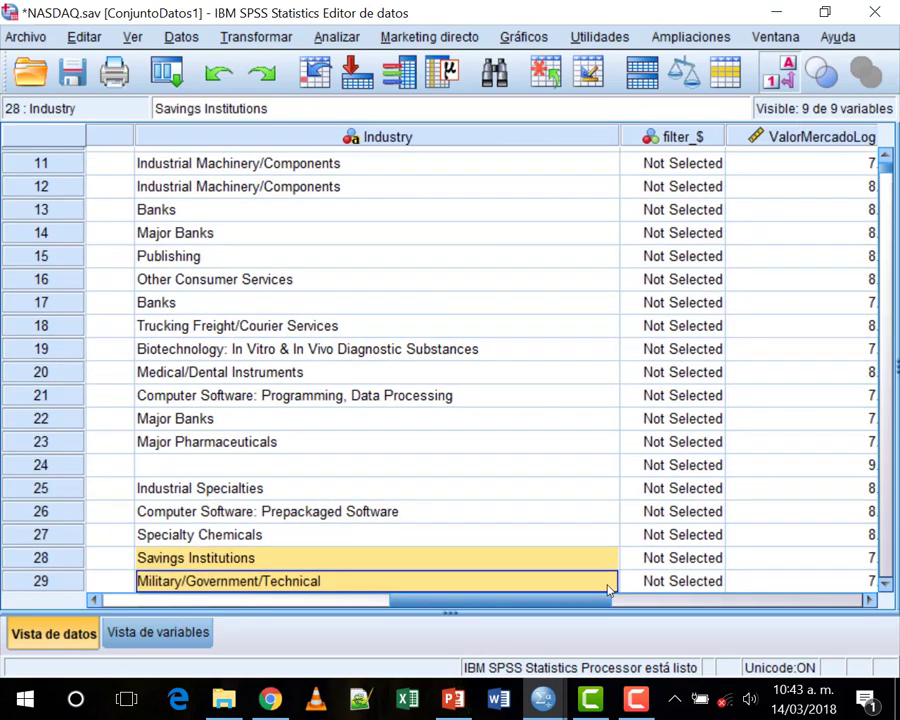
{"action": "scroll", "coordinate": [364, 416], "scroll_direction": "right", "scroll_amount": 5}
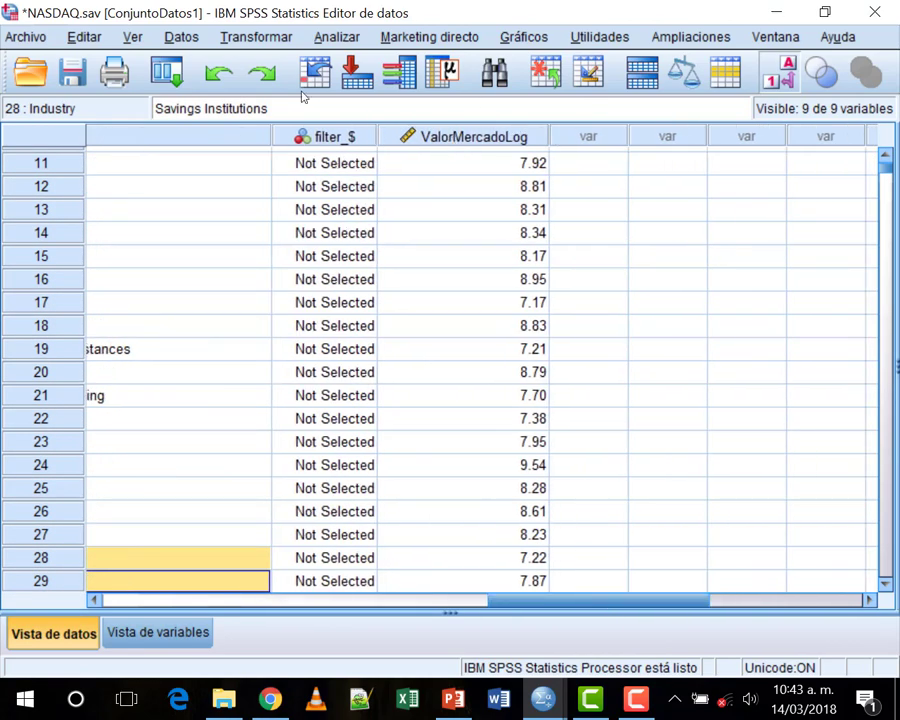
{"action": "left_click", "coordinate": [510, 136]}
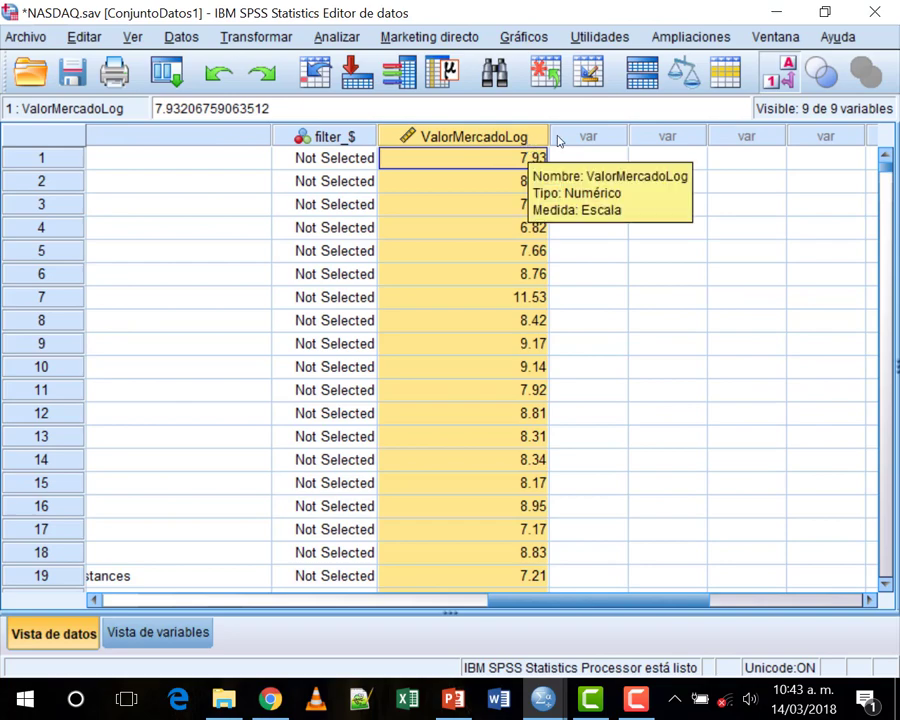
{"action": "left_click_drag", "start_coordinate": [549, 136], "coordinate": [577, 136]}
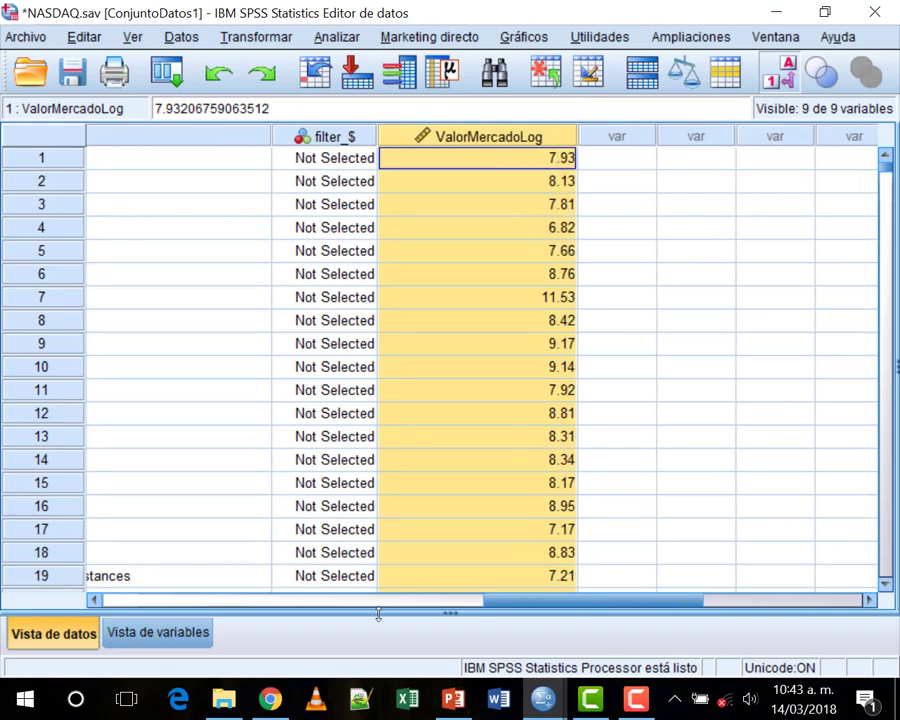
Set the ValorMercadoLog variable's decimals to 6 in its variable definition and return to the data view.
{"action": "left_click", "coordinate": [170, 632]}
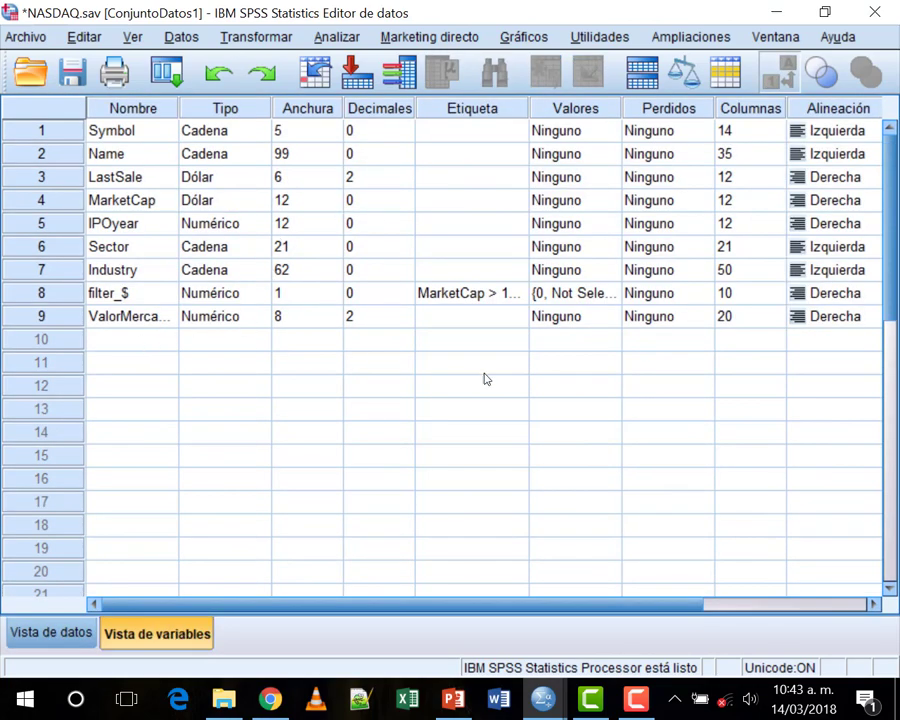
{"action": "left_click", "coordinate": [395, 316]}
{"action": "type", "text": "4"}
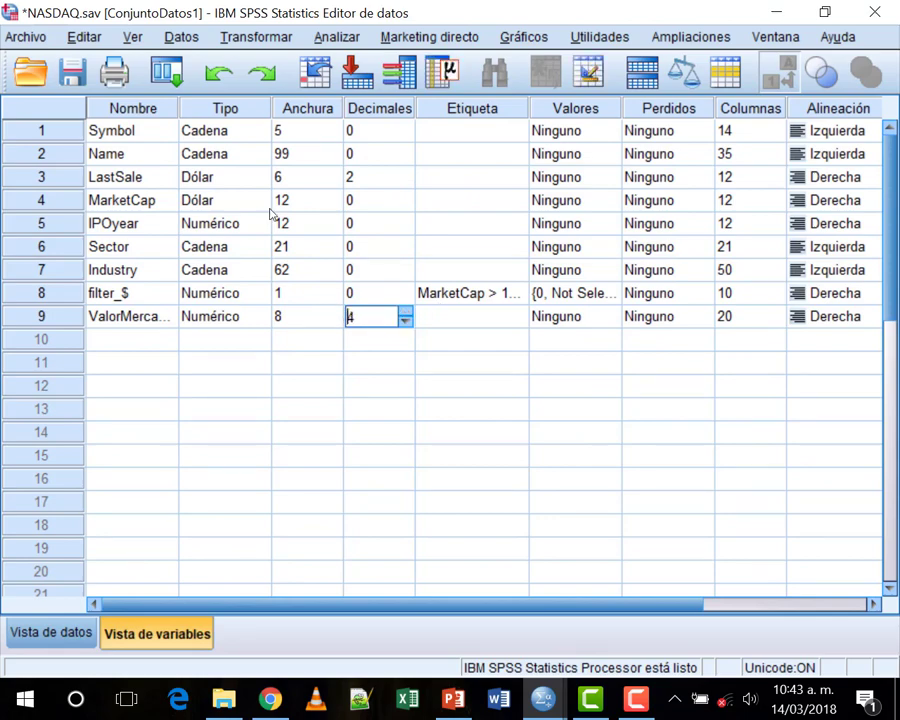
{"action": "key", "text": "Up"}
{"action": "key", "text": "Up"}
{"action": "key", "text": "Up"}
{"action": "key", "text": "Up"}
{"action": "key", "text": "Up"}
{"action": "key", "text": "Up"}
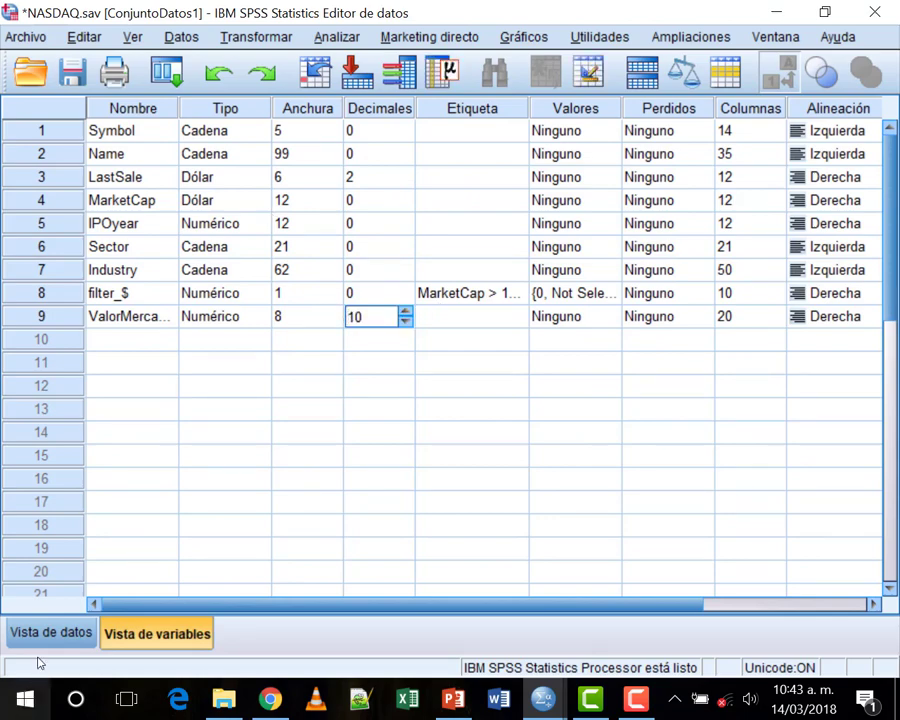
{"action": "key", "text": "Down"}
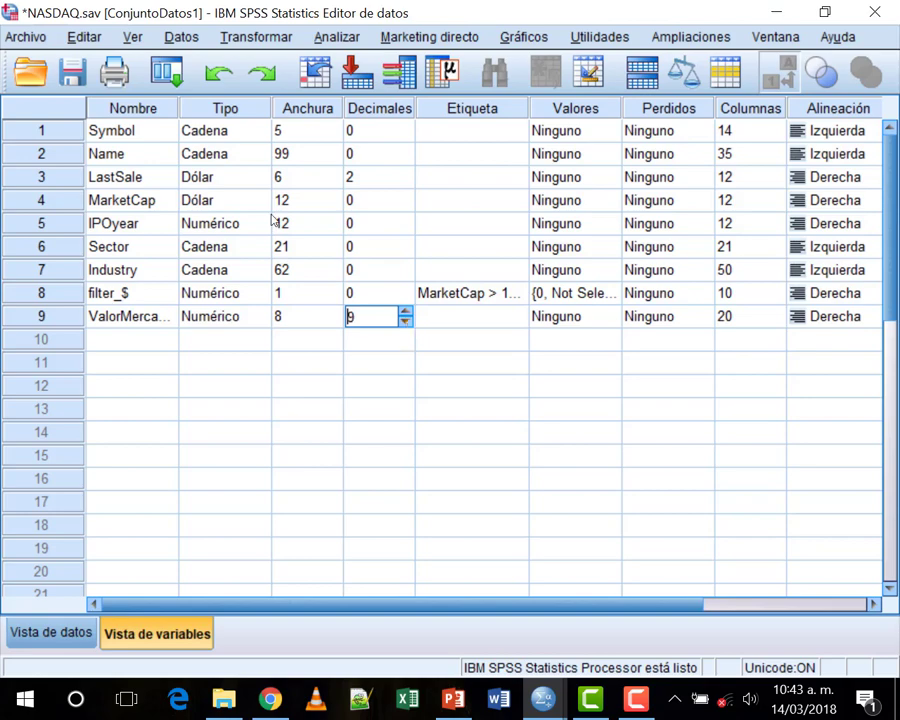
{"action": "key", "text": "Down"}
{"action": "key", "text": "Down"}
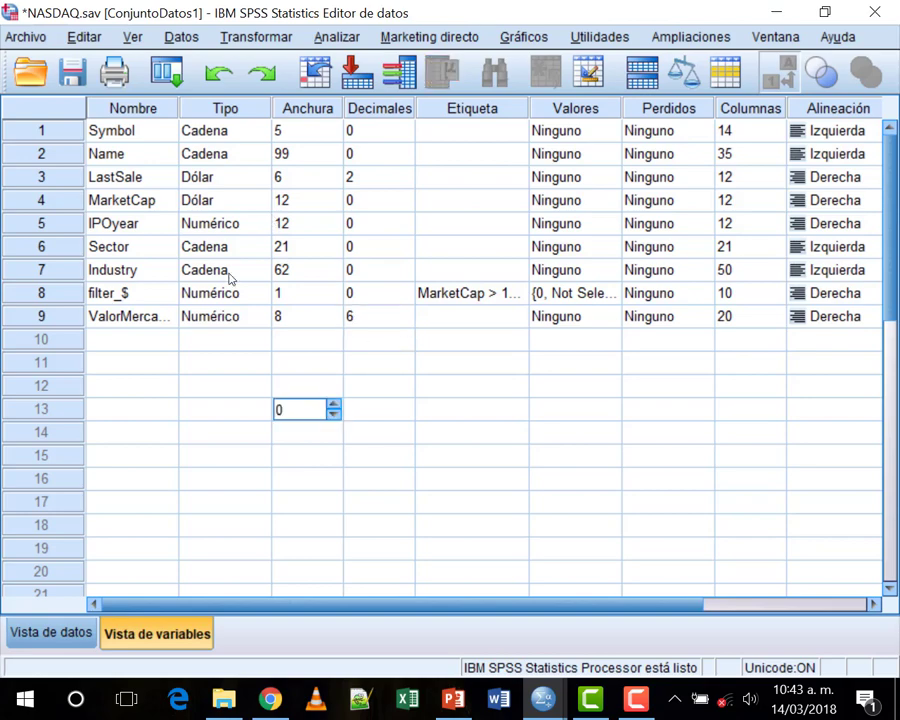
{"action": "left_click", "coordinate": [48, 634]}
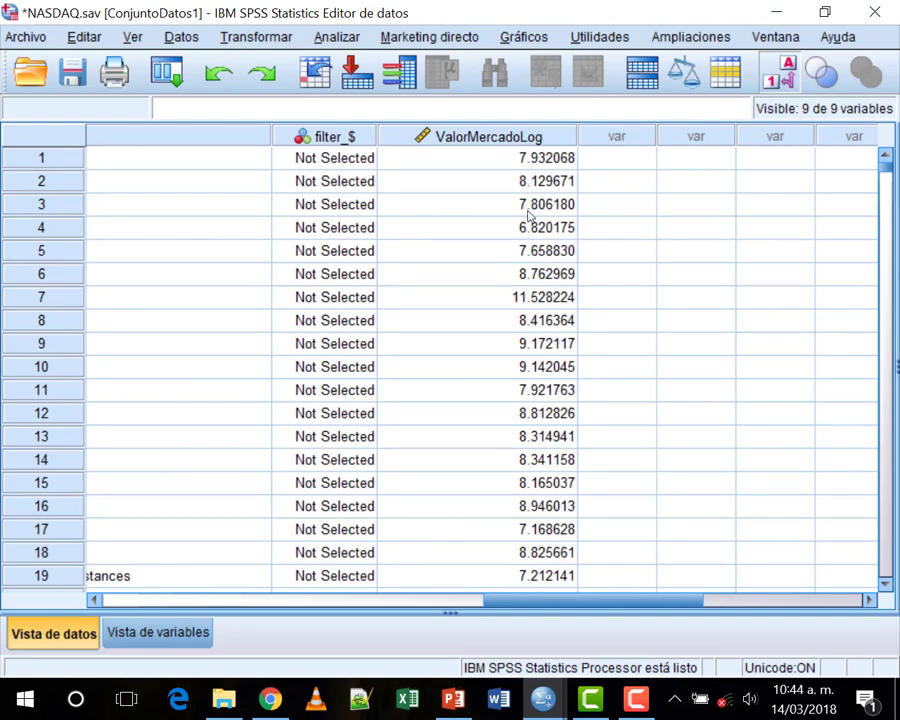
Examine the computed ValorMercadoLog values down the column.
{"action": "left_click", "coordinate": [334, 36]}
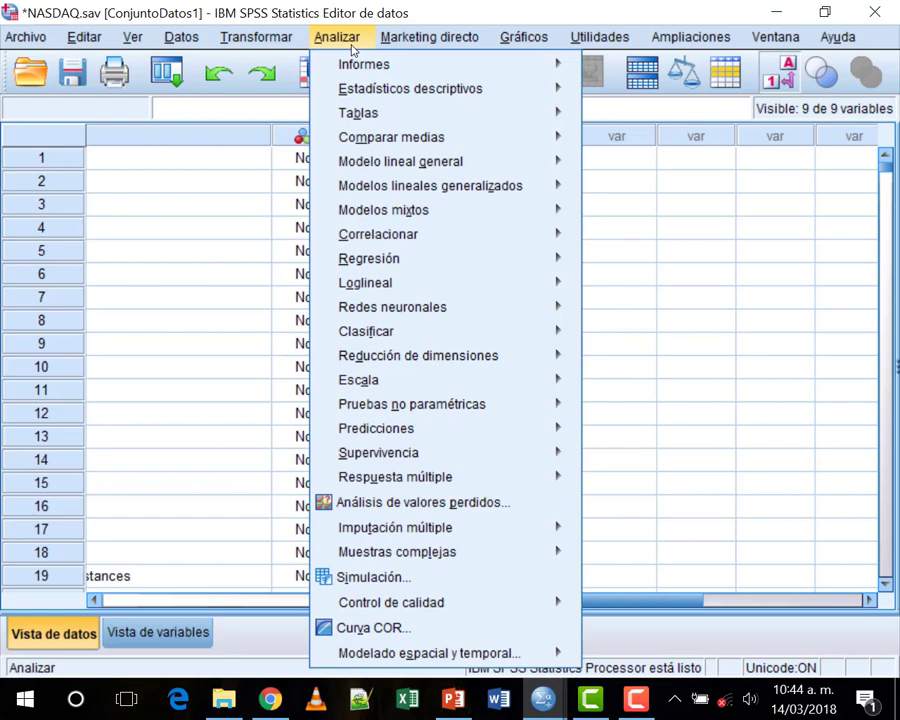
{"action": "left_click", "coordinate": [695, 250]}
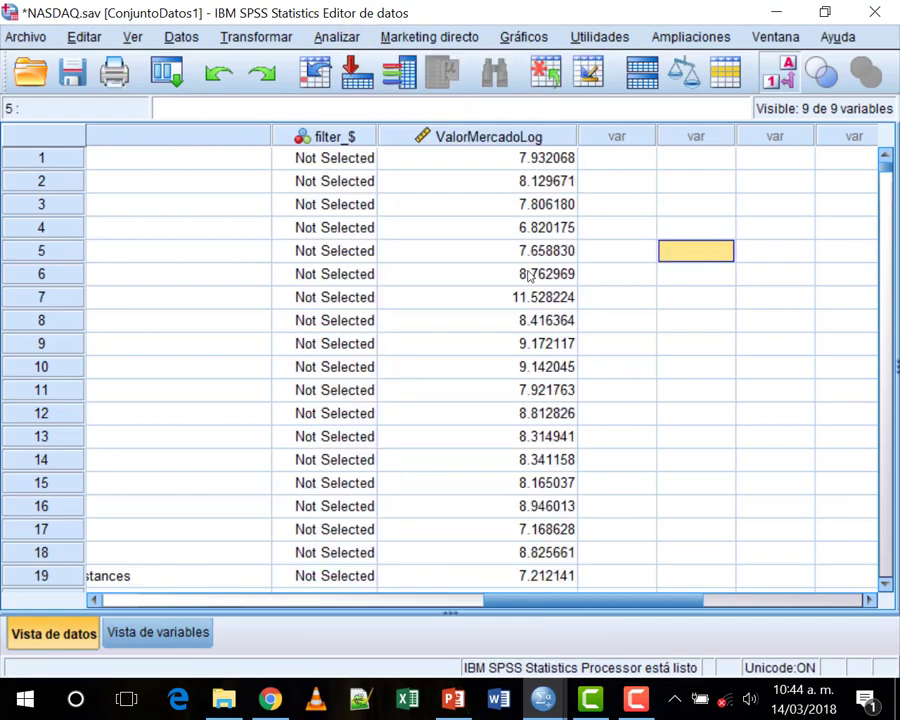
{"action": "left_click", "coordinate": [476, 158]}
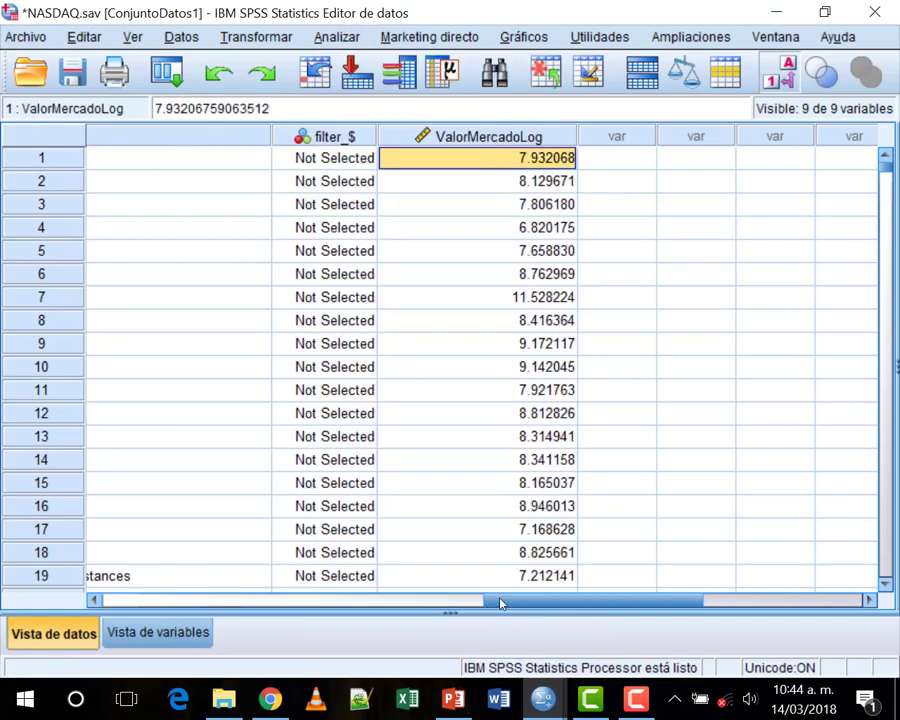
{"action": "left_click_drag", "start_coordinate": [501, 603], "coordinate": [522, 603]}
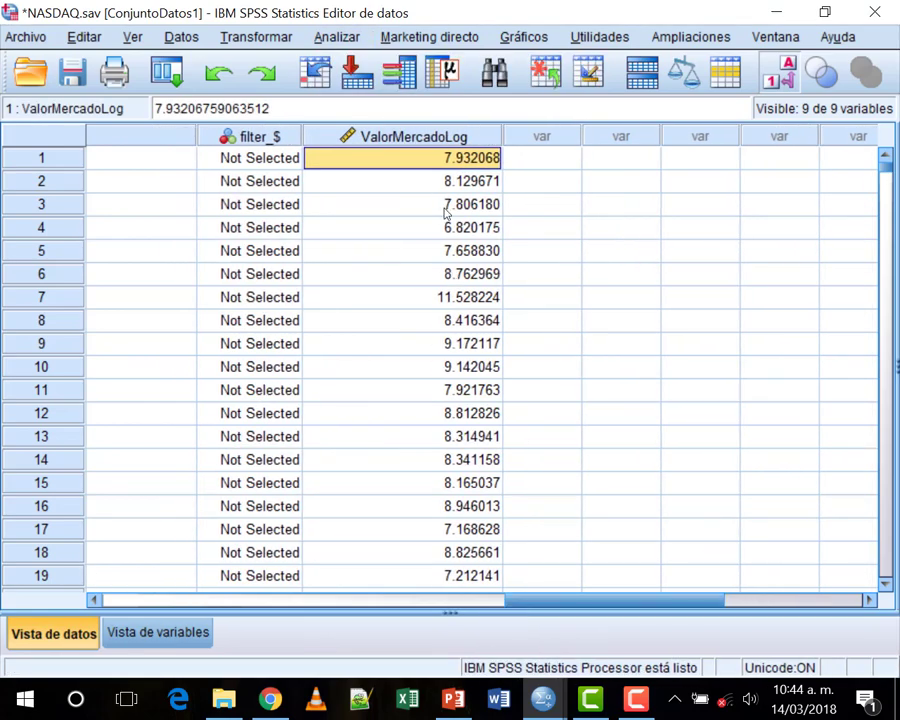
{"action": "scroll", "coordinate": [464, 338], "scroll_direction": "down", "scroll_amount": 20}
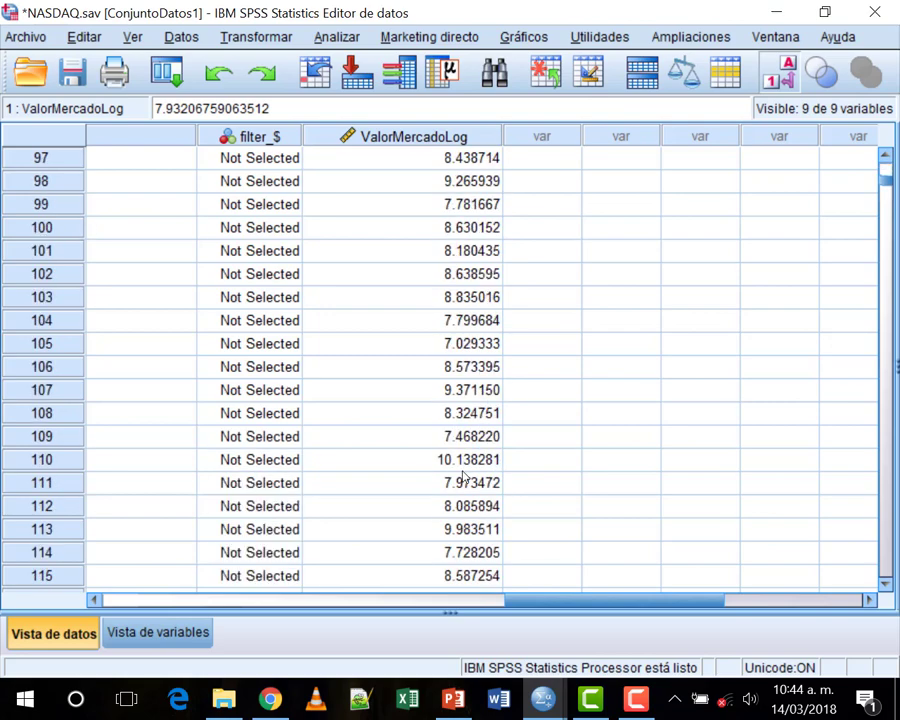
{"action": "scroll", "coordinate": [463, 477], "scroll_direction": "down", "scroll_amount": 20}
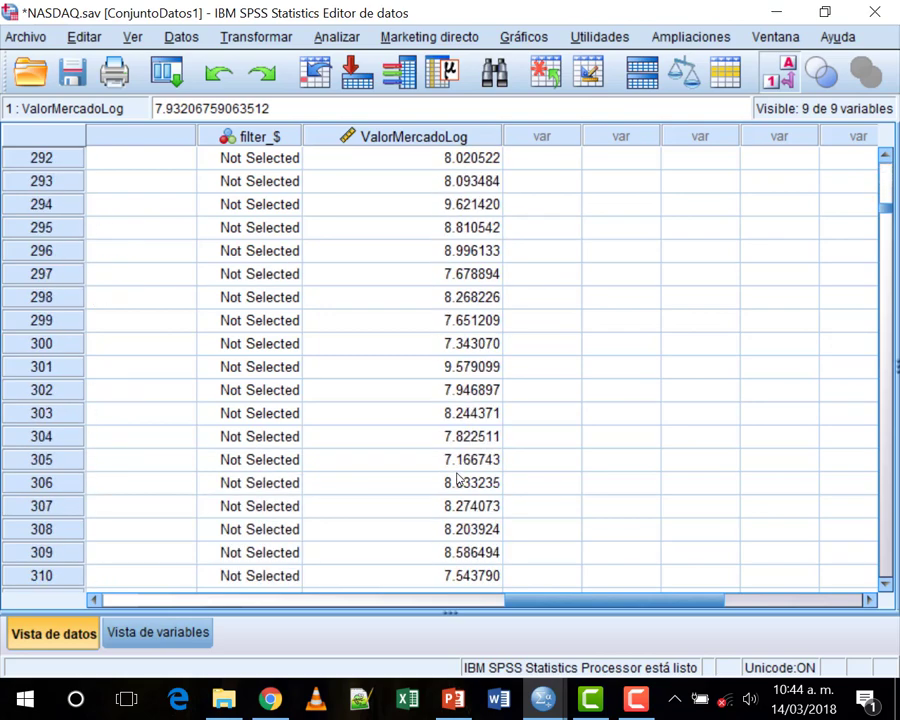
Chart ValorMercadoLog as a boxplot, replacing MarketCap on the vertical axis and keeping Name as the point ID.
{"action": "key", "text": "alt+g"}
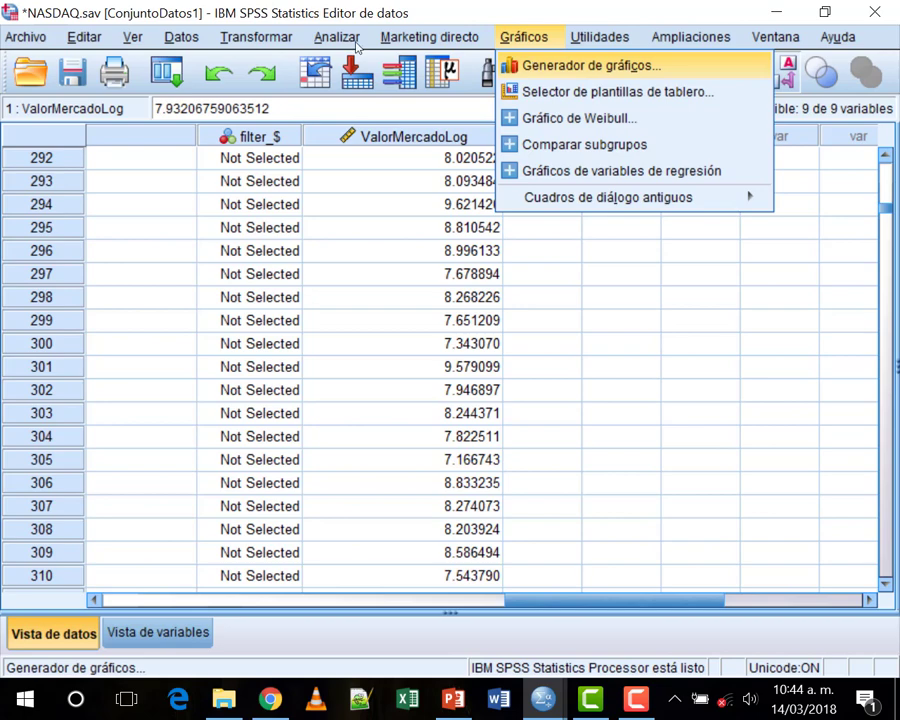
{"action": "key", "text": "Return"}
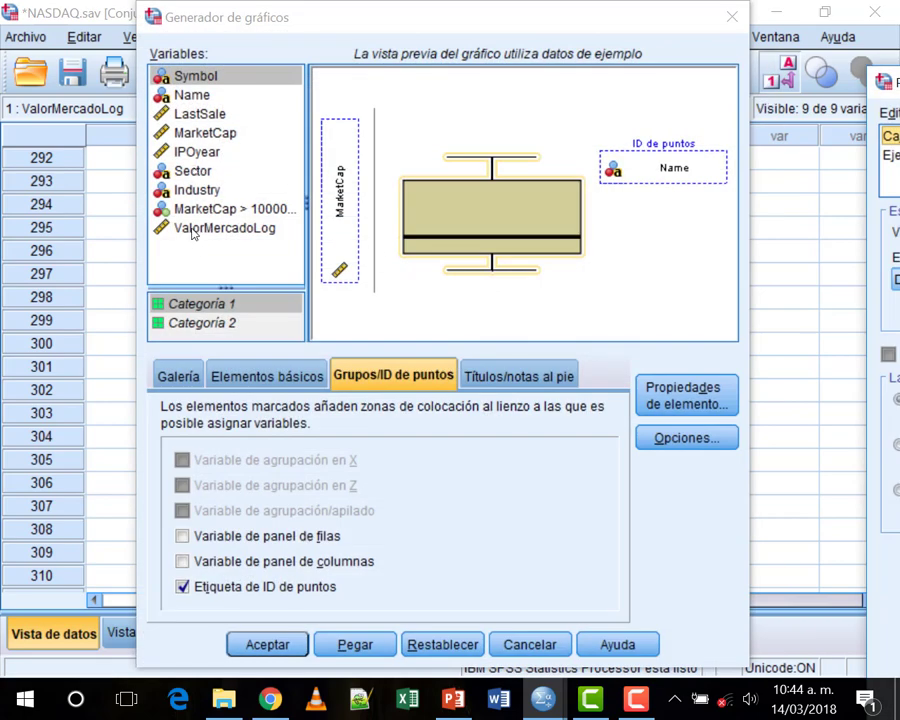
{"action": "left_click_drag", "start_coordinate": [193, 230], "coordinate": [338, 195]}
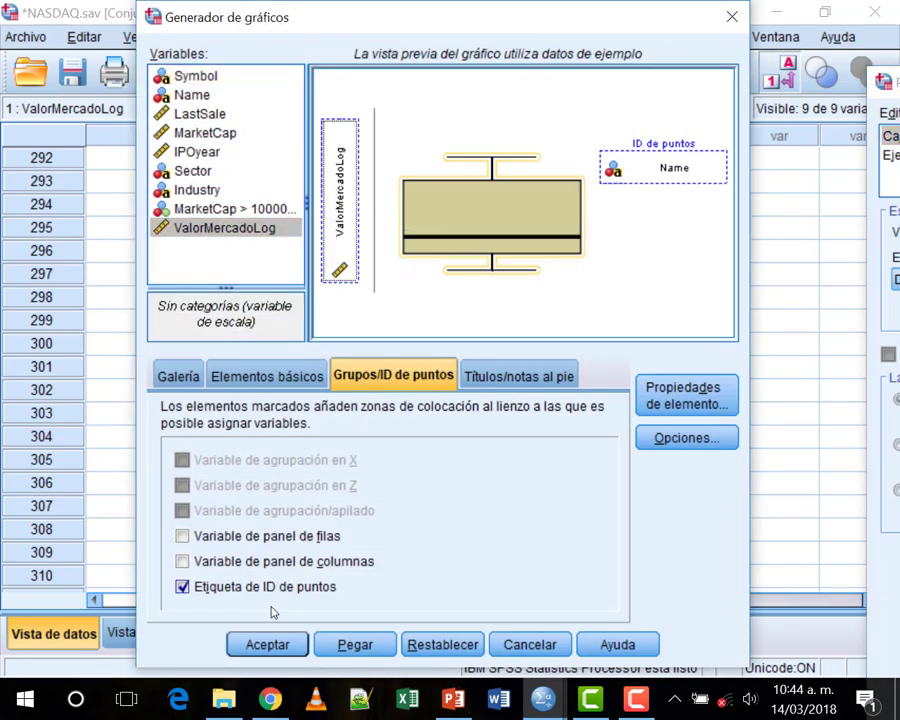
{"action": "left_click", "coordinate": [258, 643]}
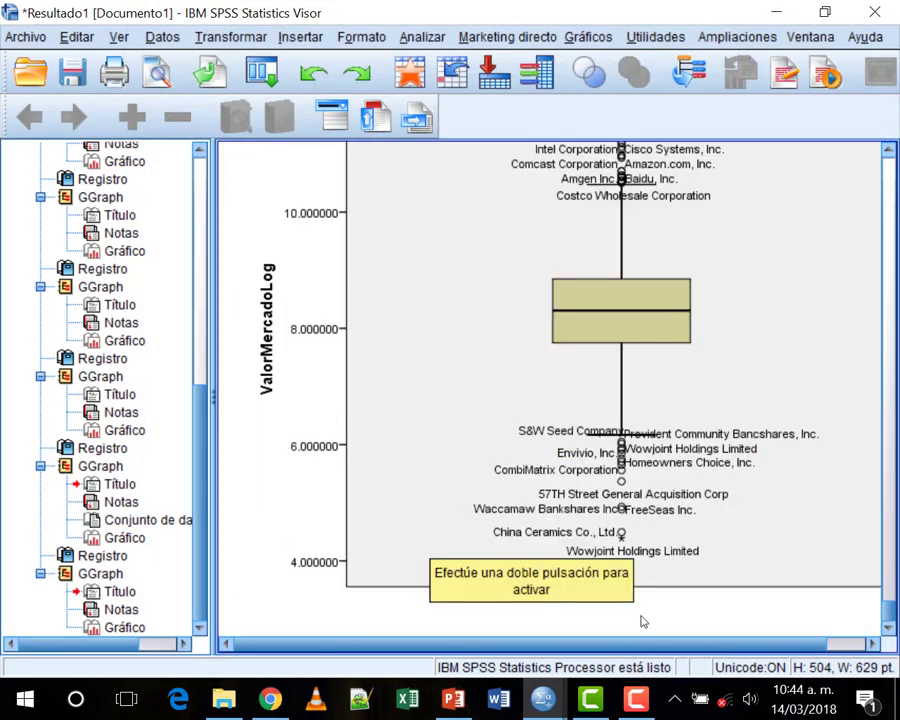
{"action": "left_click", "coordinate": [735, 510]}
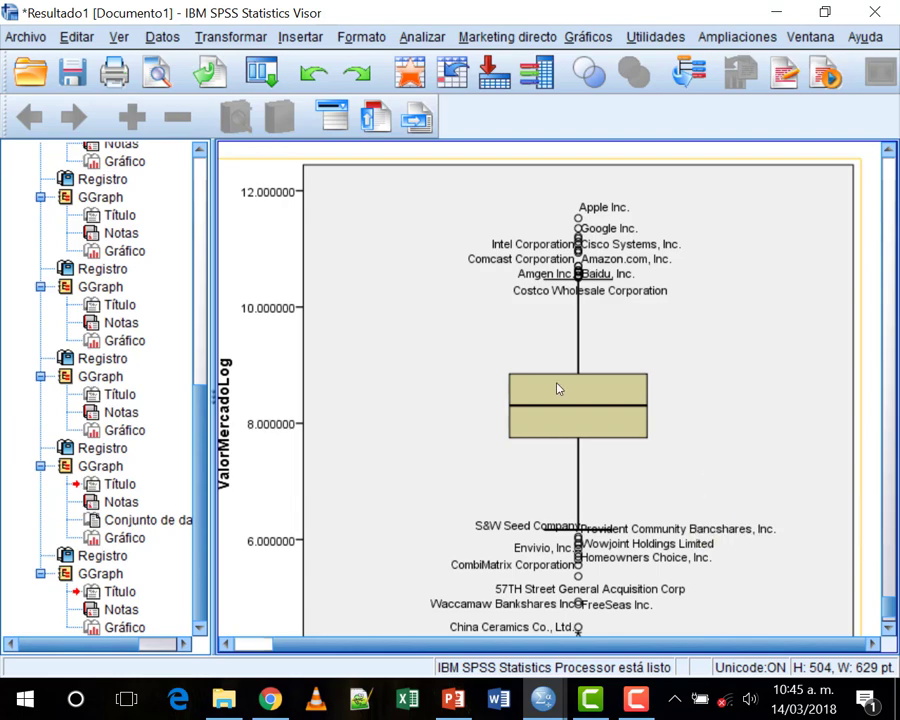
Reopen the variable computation and review the function groups and the arithmetic Lg10 function's description.
{"action": "left_click", "coordinate": [238, 36]}
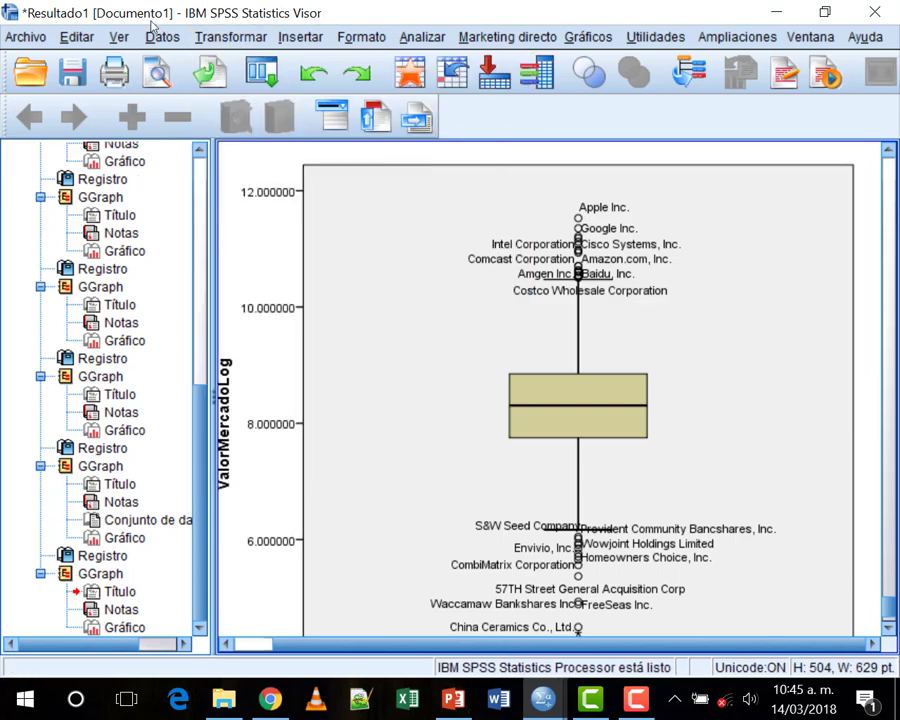
{"action": "left_click", "coordinate": [238, 36]}
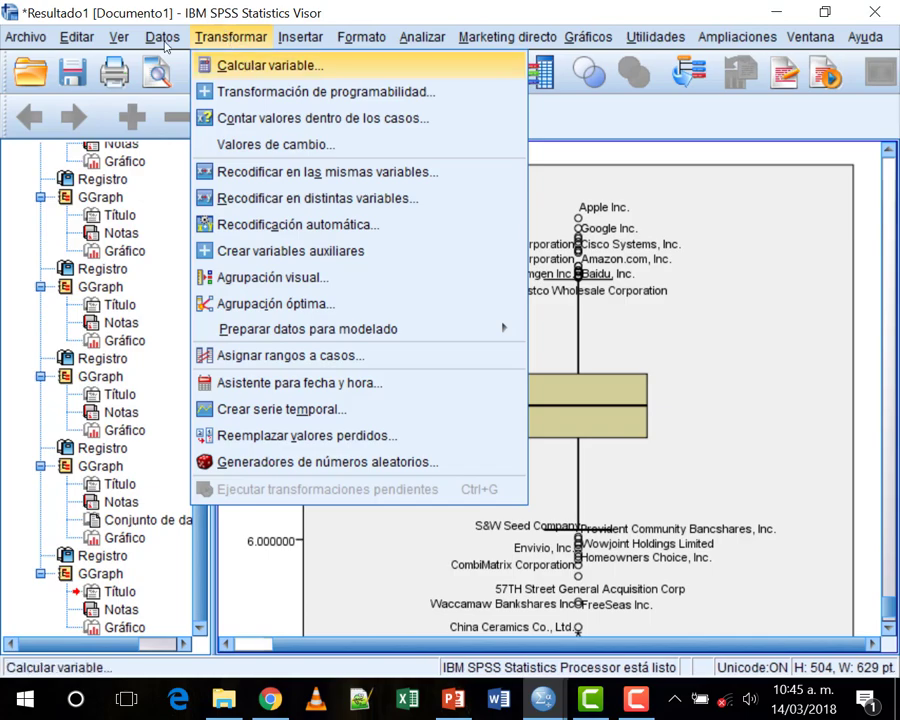
{"action": "left_click", "coordinate": [248, 66]}
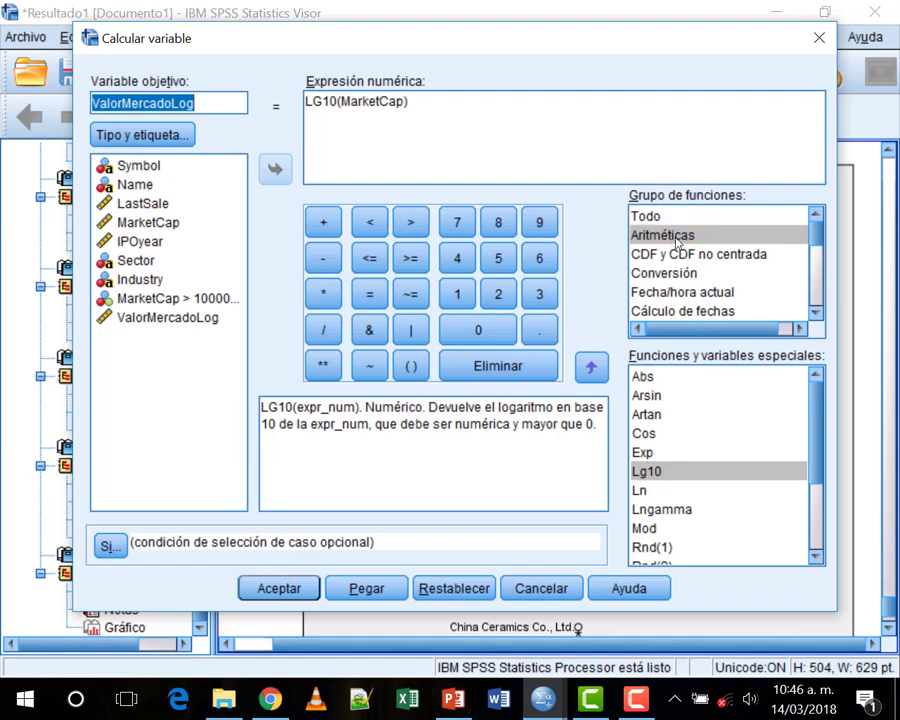
{"action": "left_click", "coordinate": [438, 161]}
{"action": "left_click", "coordinate": [670, 235]}
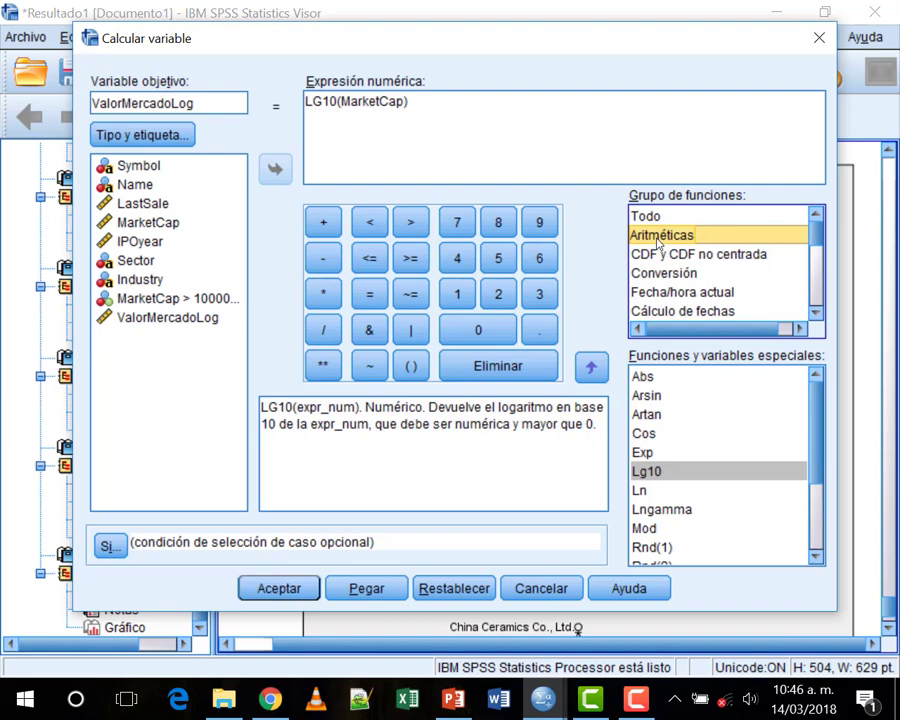
{"action": "scroll", "coordinate": [658, 241], "scroll_direction": "down", "scroll_amount": 5}
{"action": "left_click", "coordinate": [656, 237]}
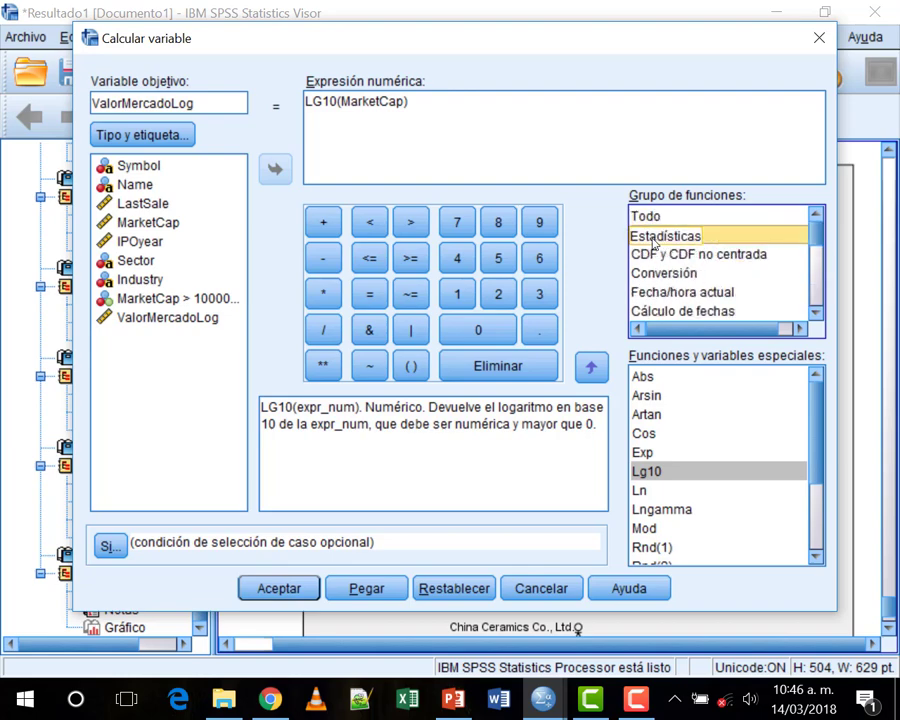
{"action": "scroll", "coordinate": [656, 243], "scroll_direction": "up", "scroll_amount": 5}
{"action": "left_click", "coordinate": [660, 237]}
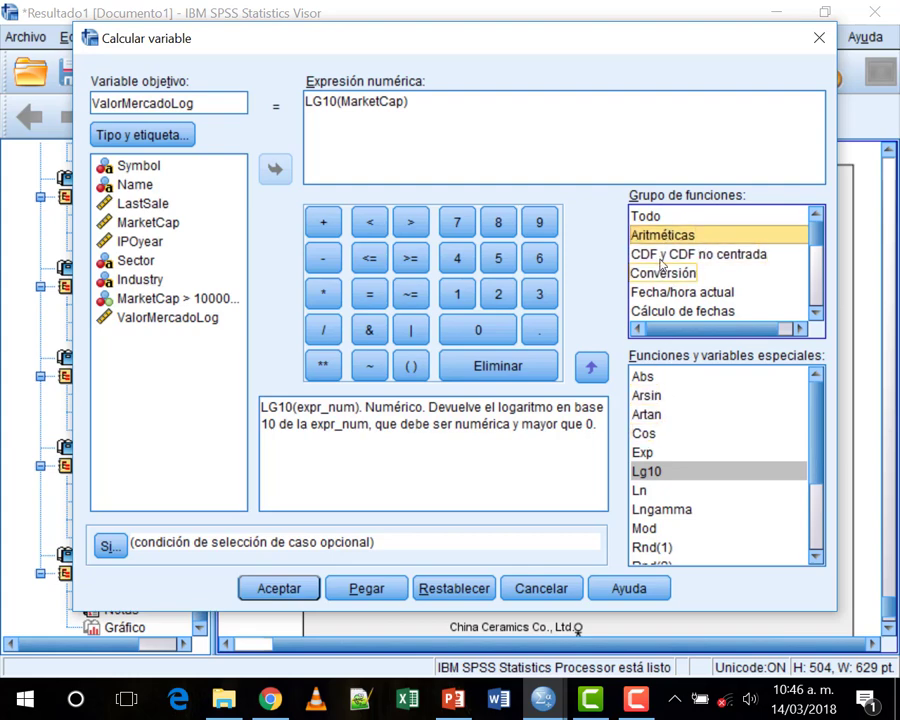
{"action": "left_click", "coordinate": [662, 255]}
{"action": "left_click", "coordinate": [660, 237]}
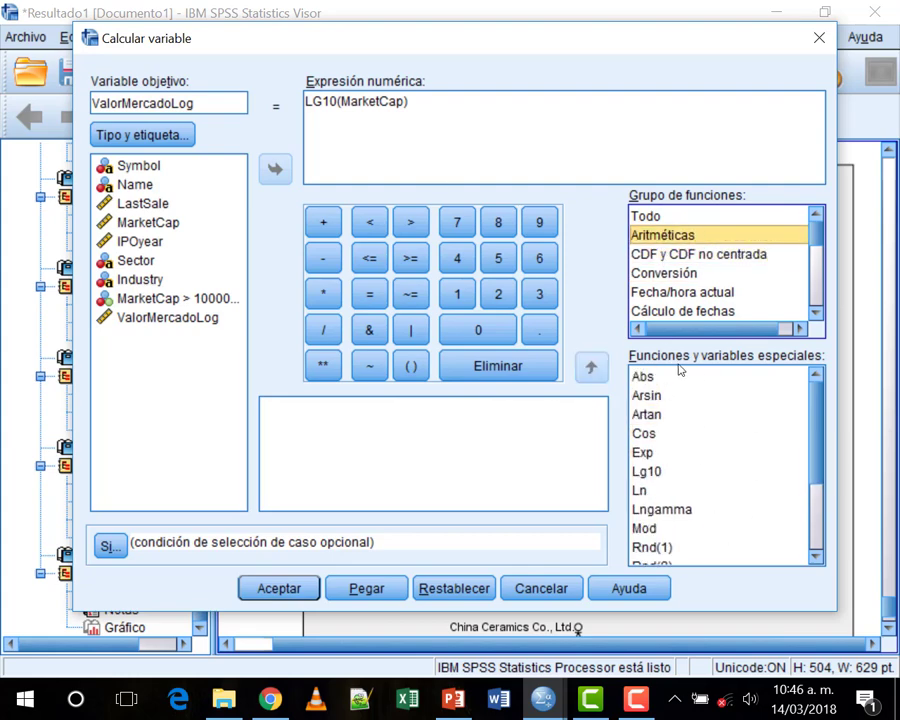
{"action": "left_click", "coordinate": [652, 470]}
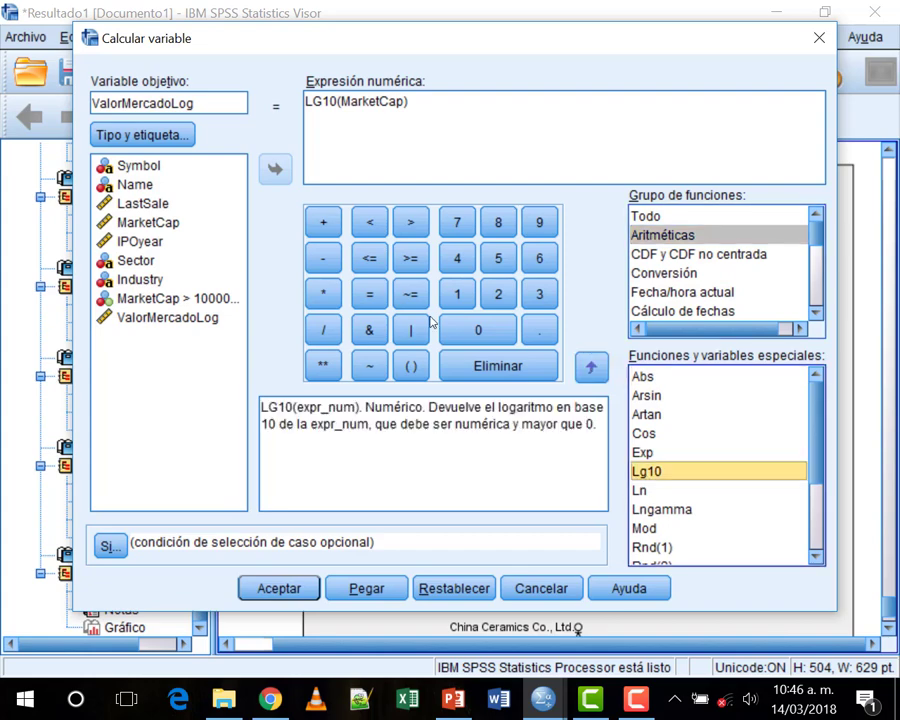
{"action": "scroll", "coordinate": [714, 486], "scroll_direction": "down", "scroll_amount": 1}
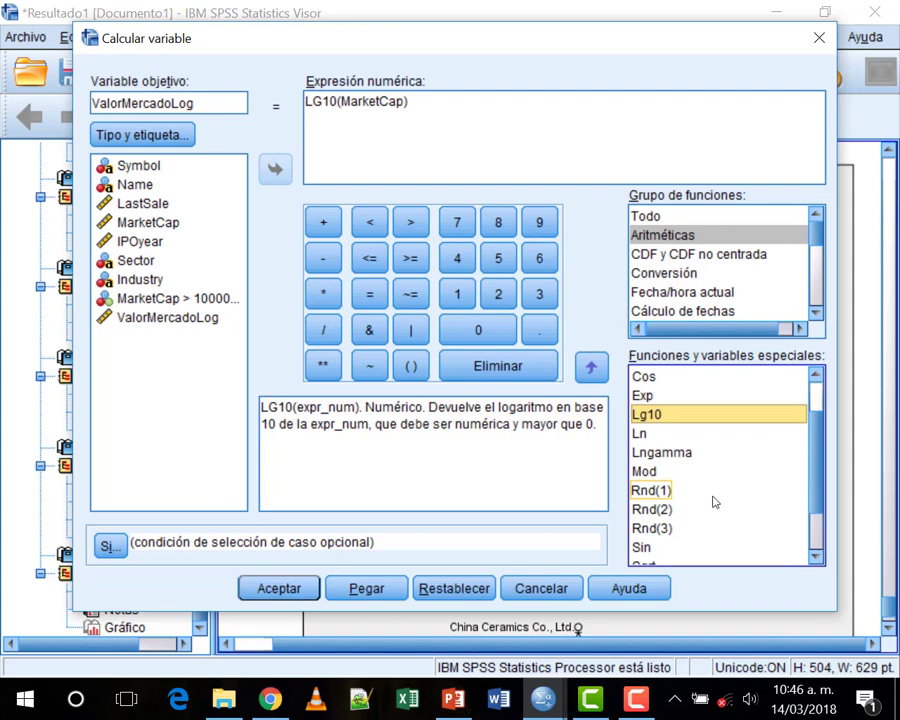
Clear the numeric expression, insert the Lg10 function from the arithmetic functions, and erase it again.
{"action": "left_click", "coordinate": [470, 127]}
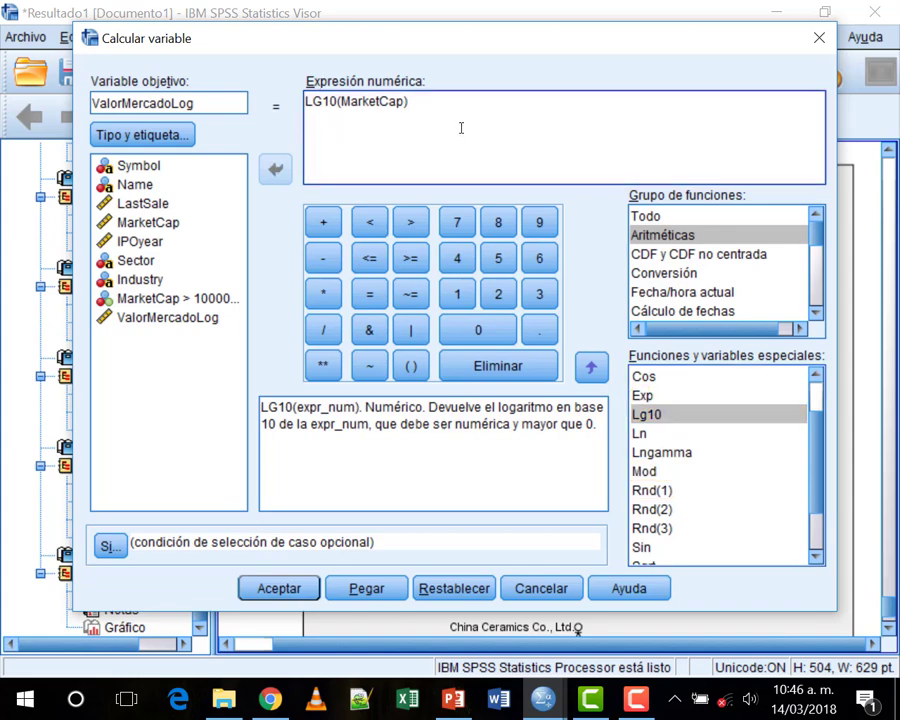
{"action": "left_click_drag", "start_coordinate": [461, 127], "coordinate": [267, 114]}
{"action": "key", "text": "BackSpace"}
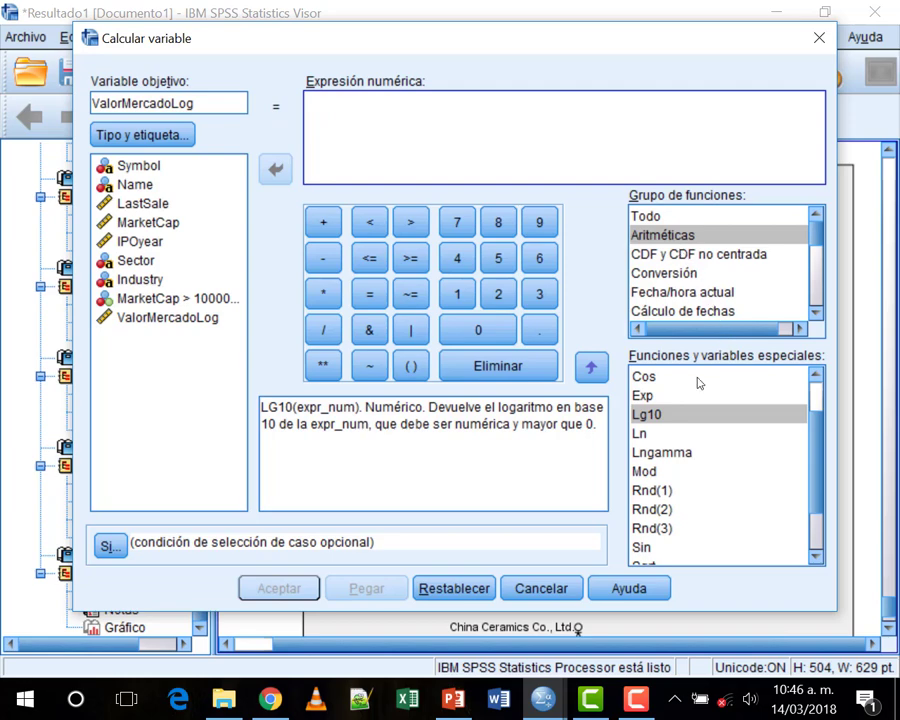
{"action": "left_click_drag", "start_coordinate": [645, 414], "coordinate": [666, 416]}
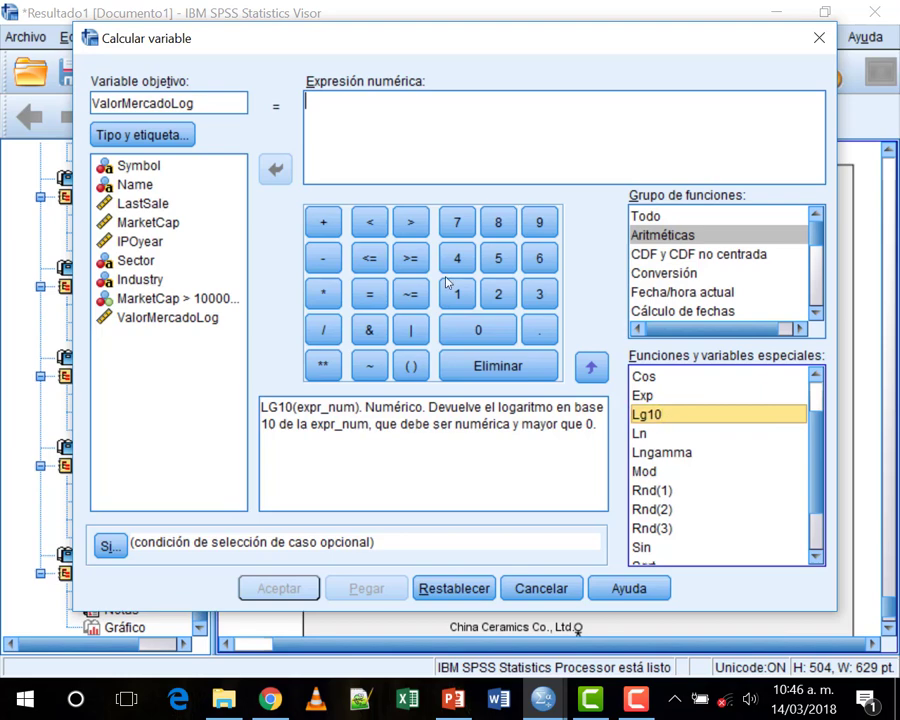
{"action": "double_click", "coordinate": [669, 416]}
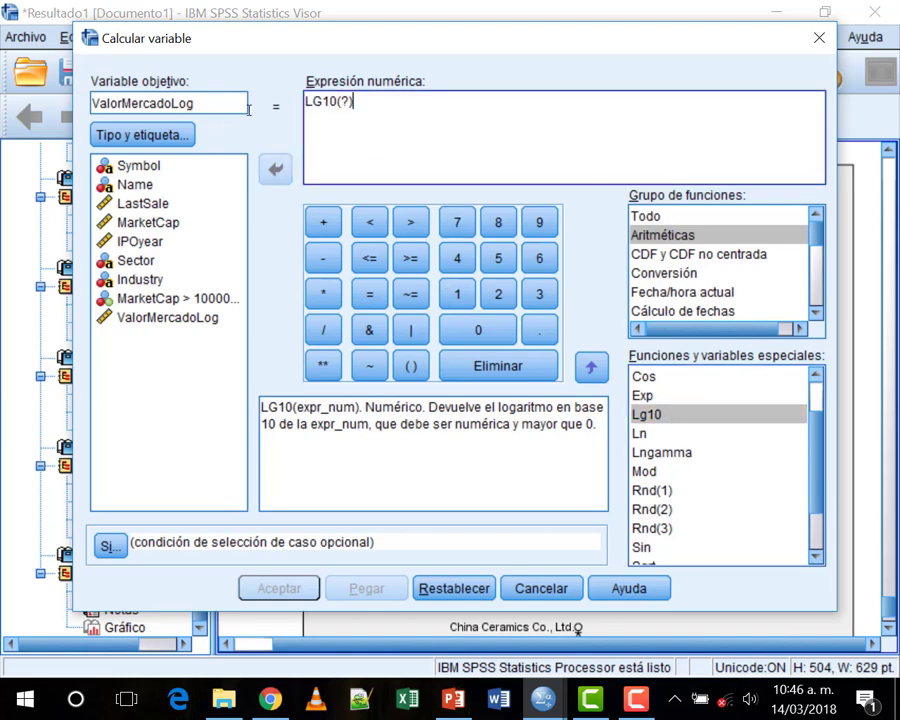
{"action": "key", "text": "BackSpace"}
{"action": "key", "text": "BackSpace"}
{"action": "key", "text": "BackSpace"}
{"action": "key", "text": "BackSpace"}
{"action": "key", "text": "BackSpace"}
{"action": "key", "text": "BackSpace"}
{"action": "key", "text": "BackSpace"}
Insert the Lg10 function into the expression and replace its placeholder argument with MarketCap.
{"action": "left_click_drag", "start_coordinate": [705, 418], "coordinate": [300, 95]}
{"action": "double_click", "coordinate": [345, 101]}
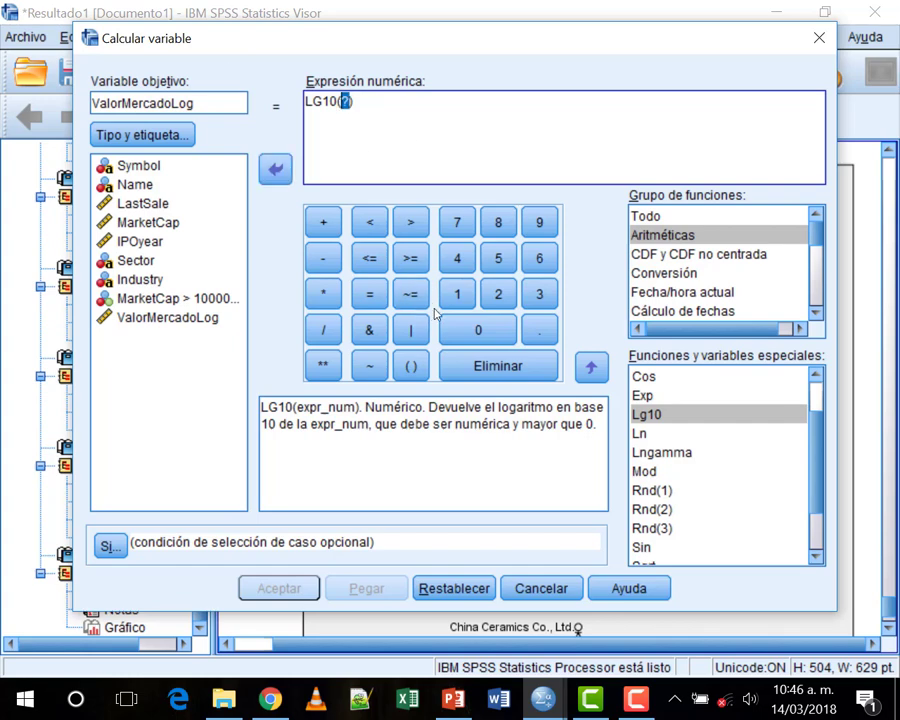
{"action": "double_click", "coordinate": [140, 223]}
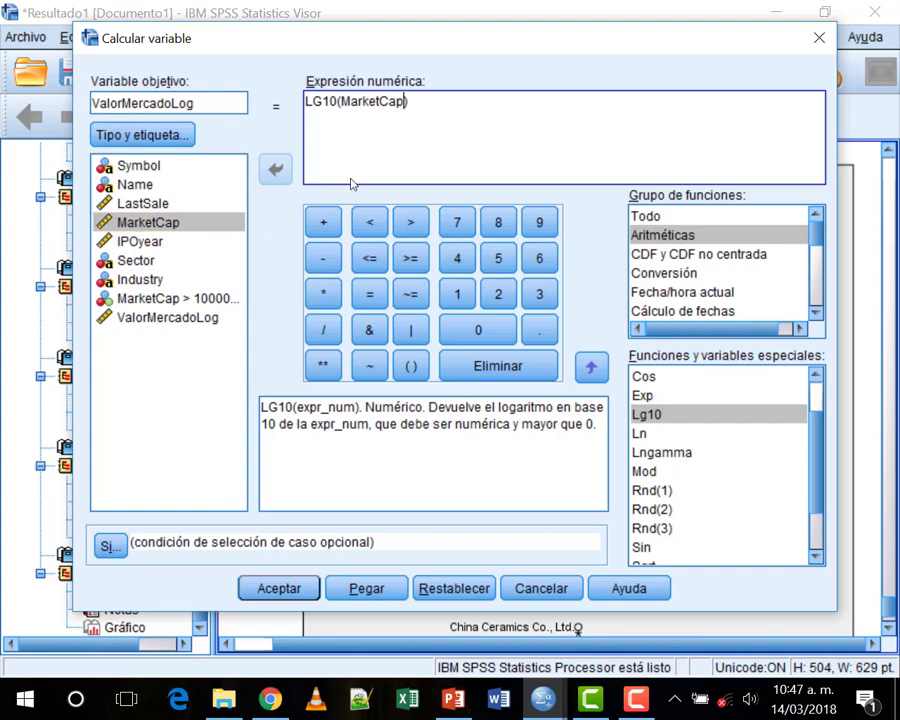
Clear the numeric expression and write LG10(MarketCap) by hand, taking MarketCap from the variable list.
{"action": "key", "text": "ctrl+a"}
{"action": "key", "text": "BackSpace"}
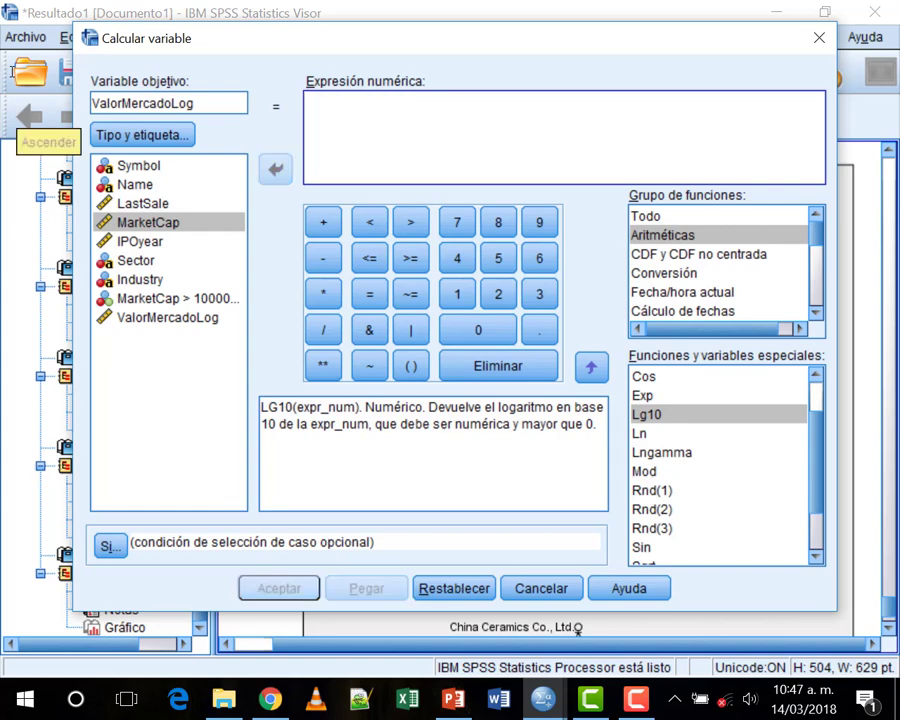
{"action": "type", "text": "LG"}
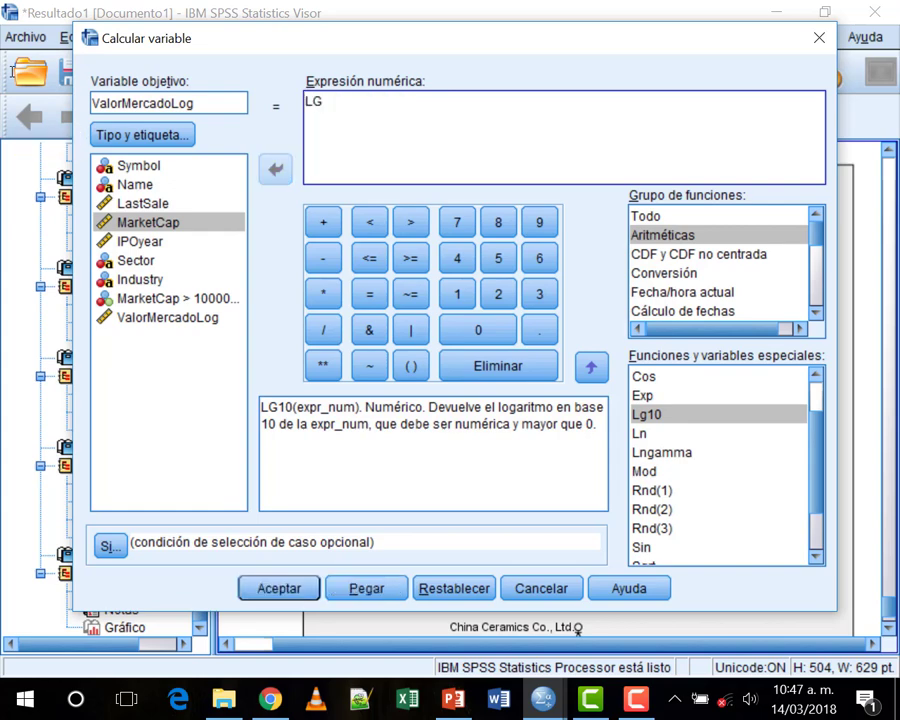
{"action": "type", "text": "10("}
{"action": "double_click", "coordinate": [205, 222]}
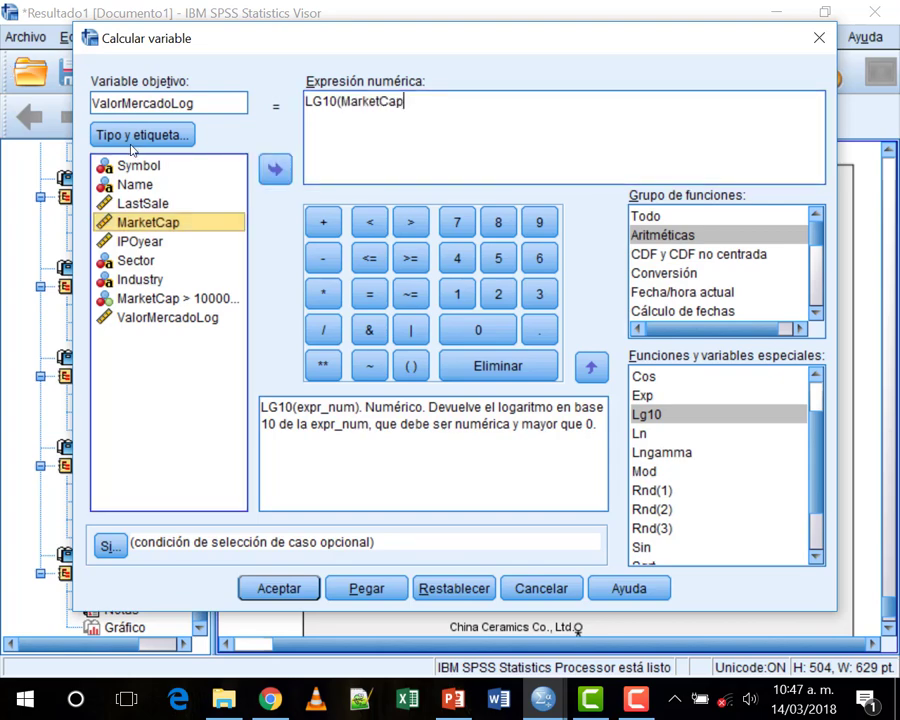
{"action": "left_click", "coordinate": [461, 94]}
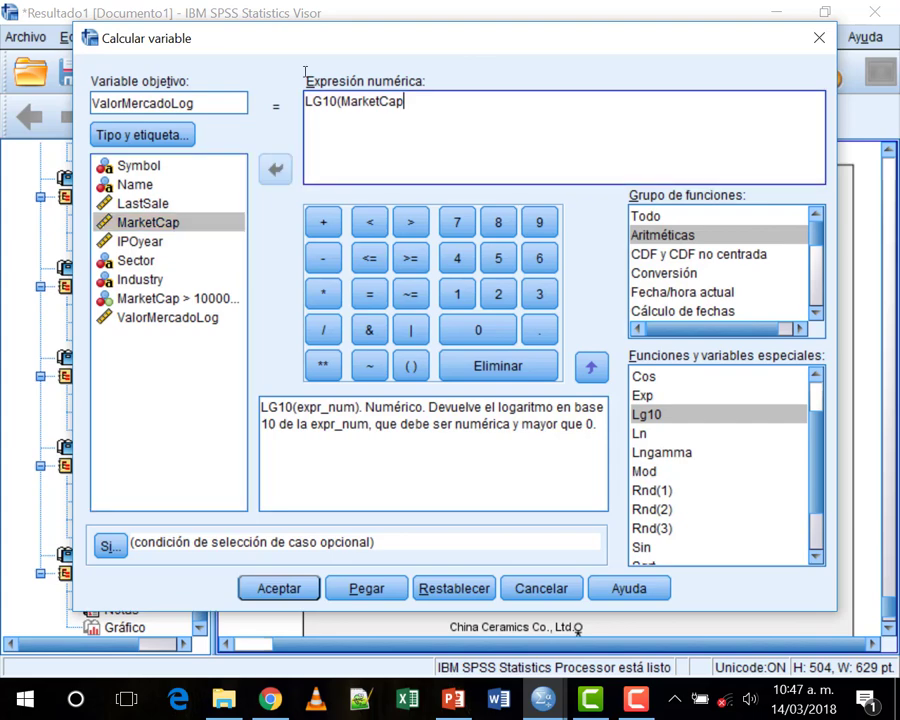
{"action": "type", "text": ")"}
Decline overwriting the existing variable, rename the target variable to ValorMercadoLog2 and run the computation.
{"action": "left_click", "coordinate": [300, 589]}
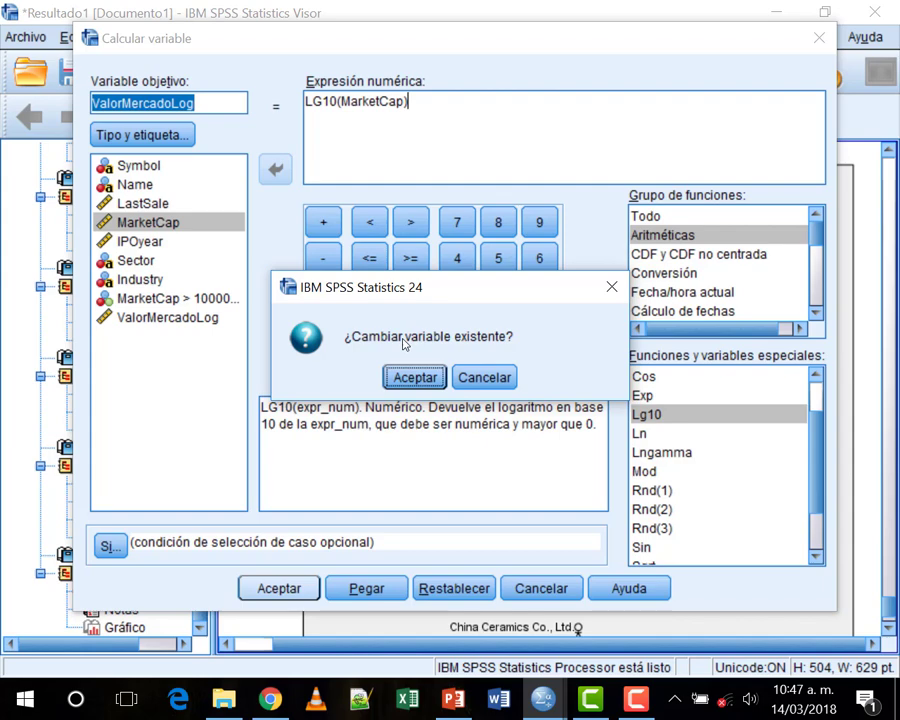
{"action": "left_click", "coordinate": [462, 377]}
{"action": "left_click", "coordinate": [225, 101]}
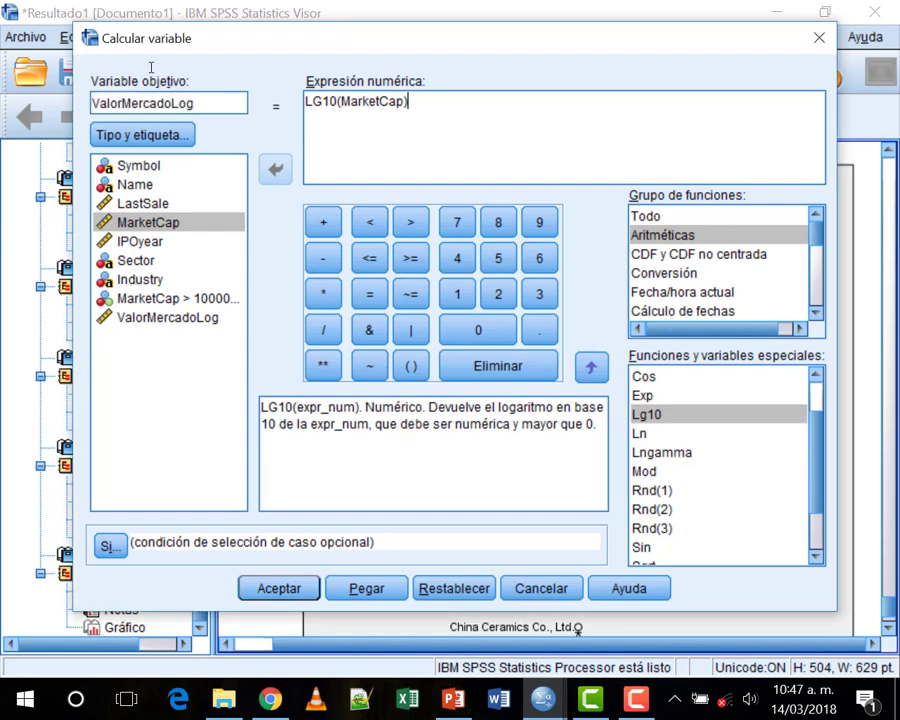
{"action": "type", "text": "2"}
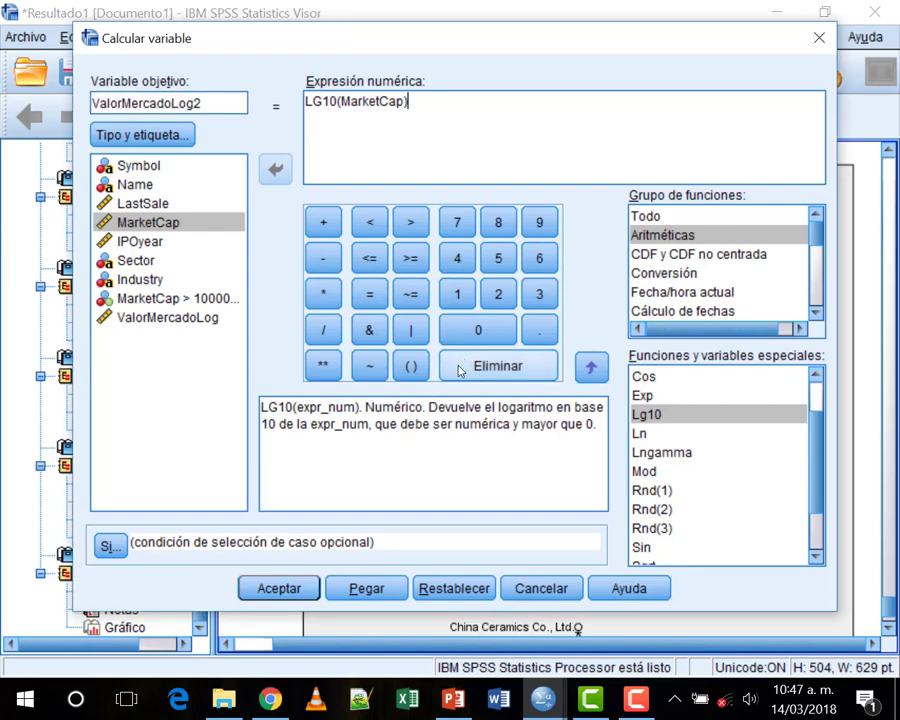
{"action": "left_click", "coordinate": [295, 586]}
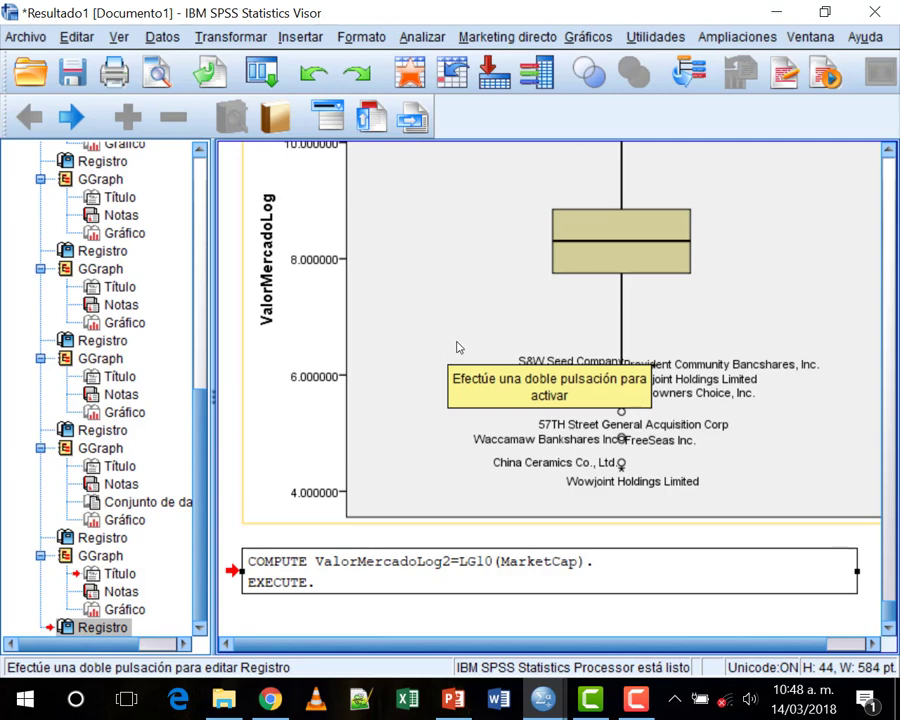
Return to the NASDAQ.sav data editor and compare the ValorMercadoLog and ValorMercadoLog2 columns with the MarketCap values from the first case.
{"action": "mouse_move", "coordinate": [527, 712]}
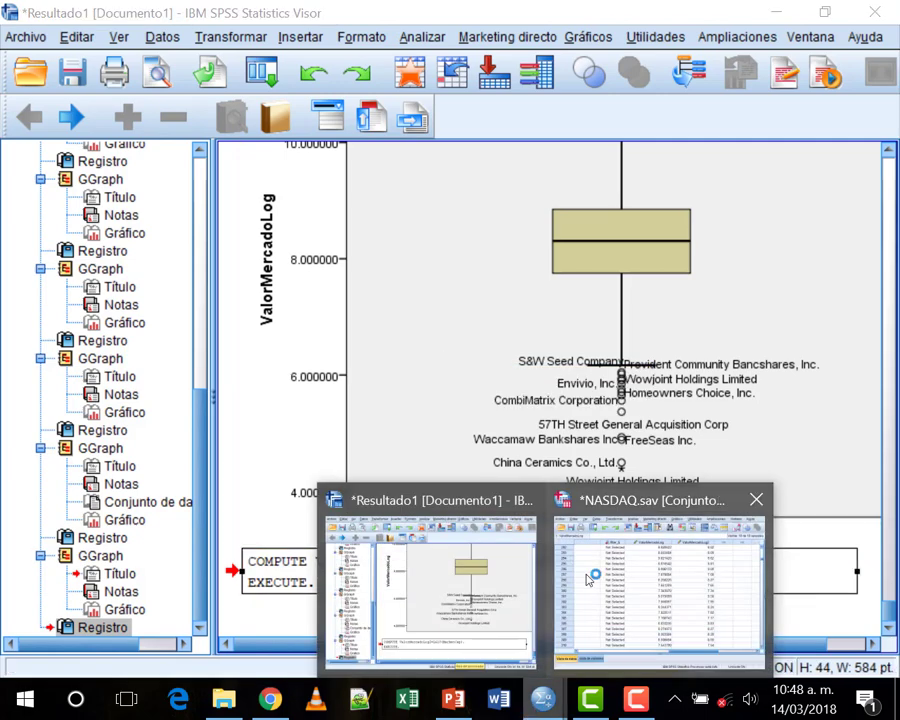
{"action": "left_click", "coordinate": [557, 608]}
{"action": "scroll", "coordinate": [557, 605], "scroll_direction": "right", "scroll_amount": 3}
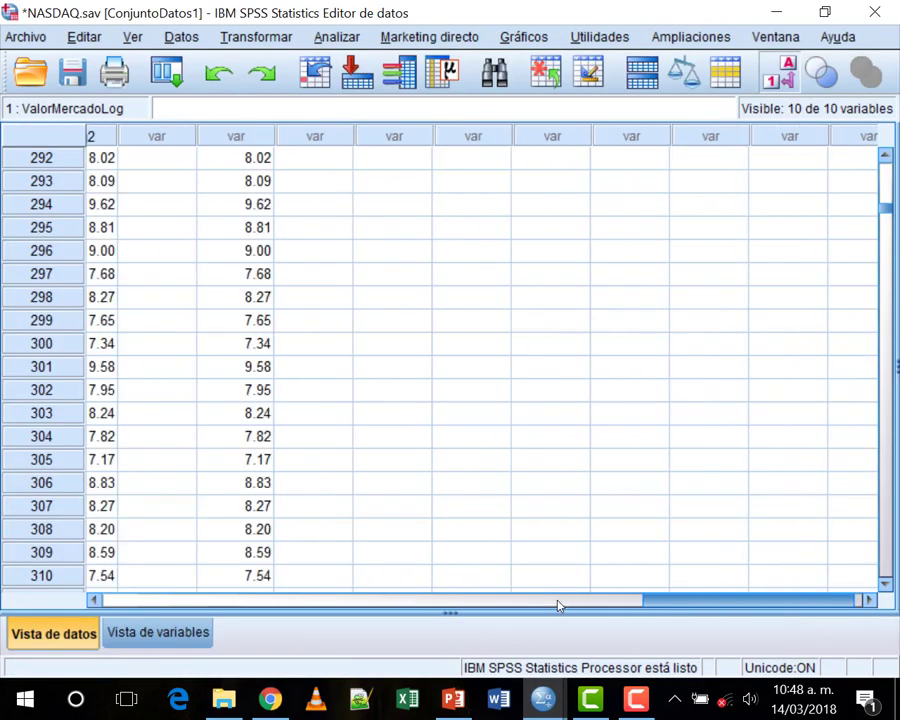
{"action": "scroll", "coordinate": [556, 600], "scroll_direction": "left", "scroll_amount": 2}
{"action": "scroll", "coordinate": [490, 344], "scroll_direction": "up", "scroll_amount": 9}
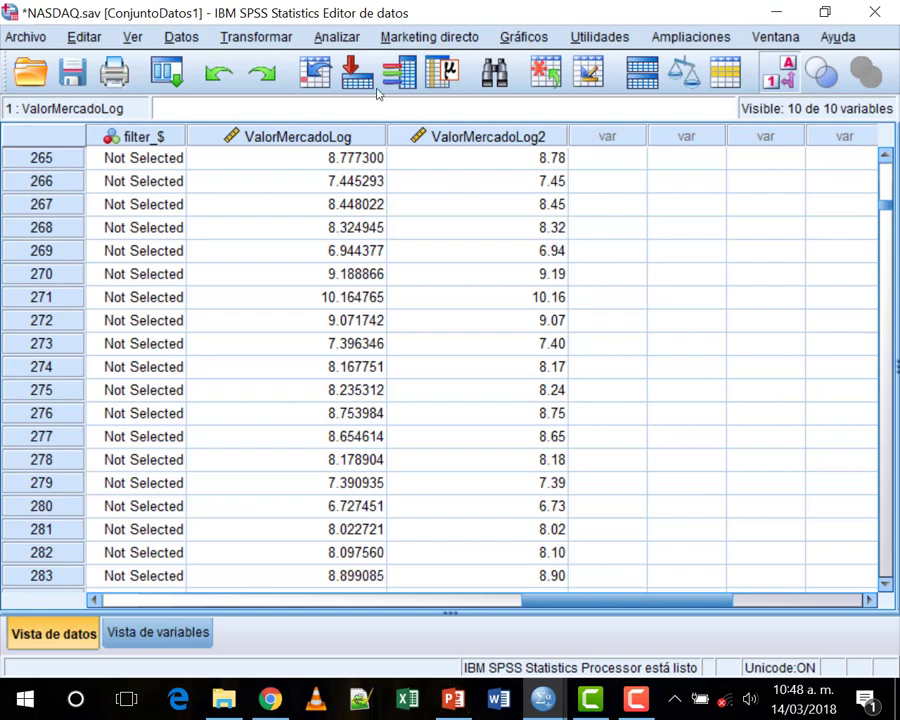
{"action": "left_click_drag", "start_coordinate": [560, 137], "coordinate": [574, 138]}
{"action": "left_click", "coordinate": [290, 181]}
{"action": "key", "text": "Up"}
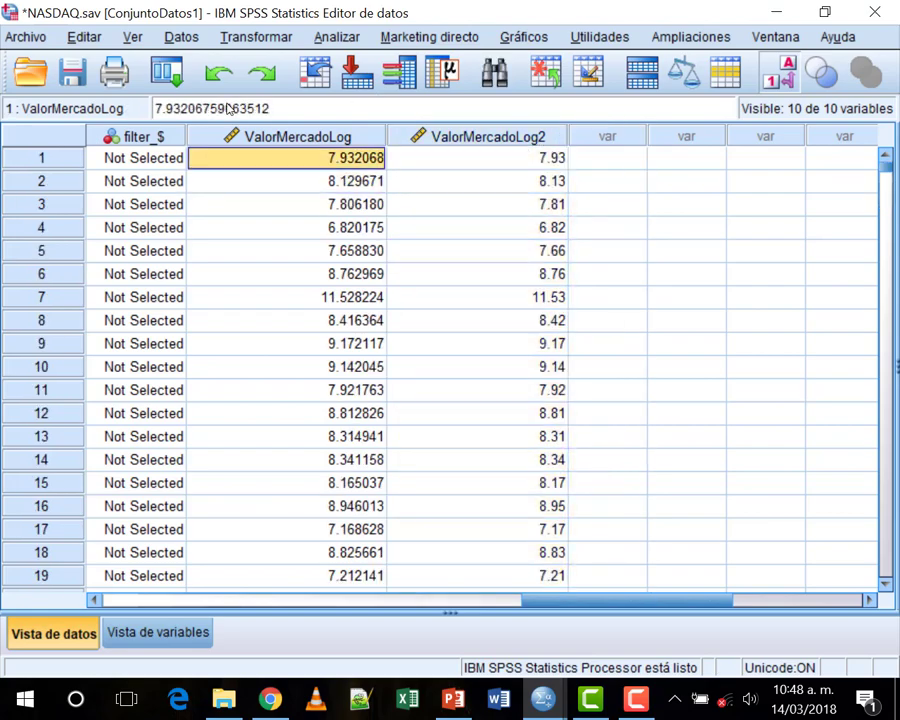
{"action": "left_click_drag", "start_coordinate": [546, 606], "coordinate": [254, 605]}
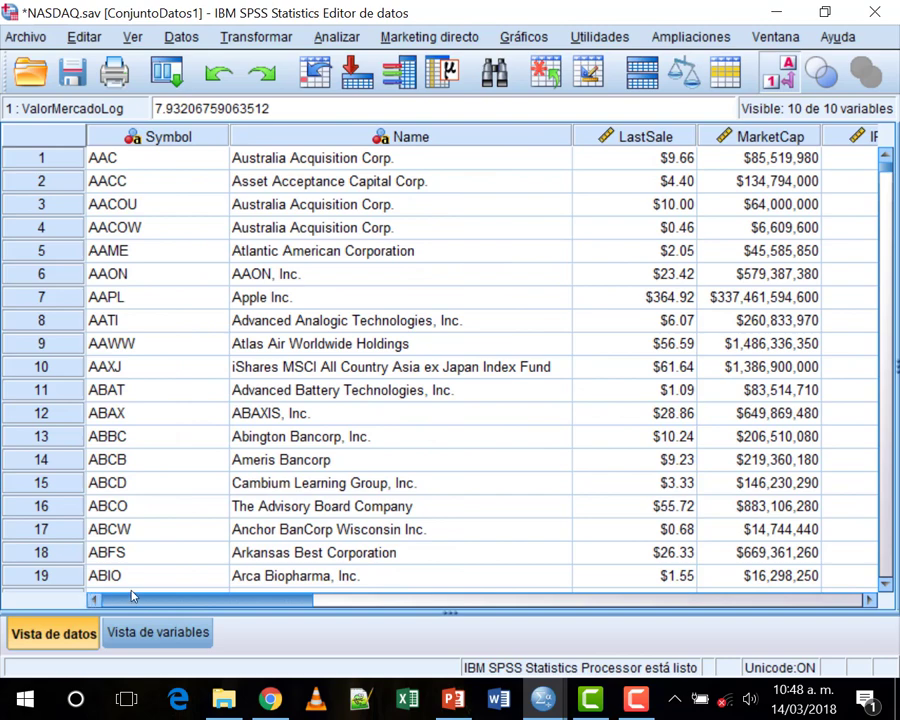
{"action": "left_click_drag", "start_coordinate": [115, 600], "coordinate": [500, 554]}
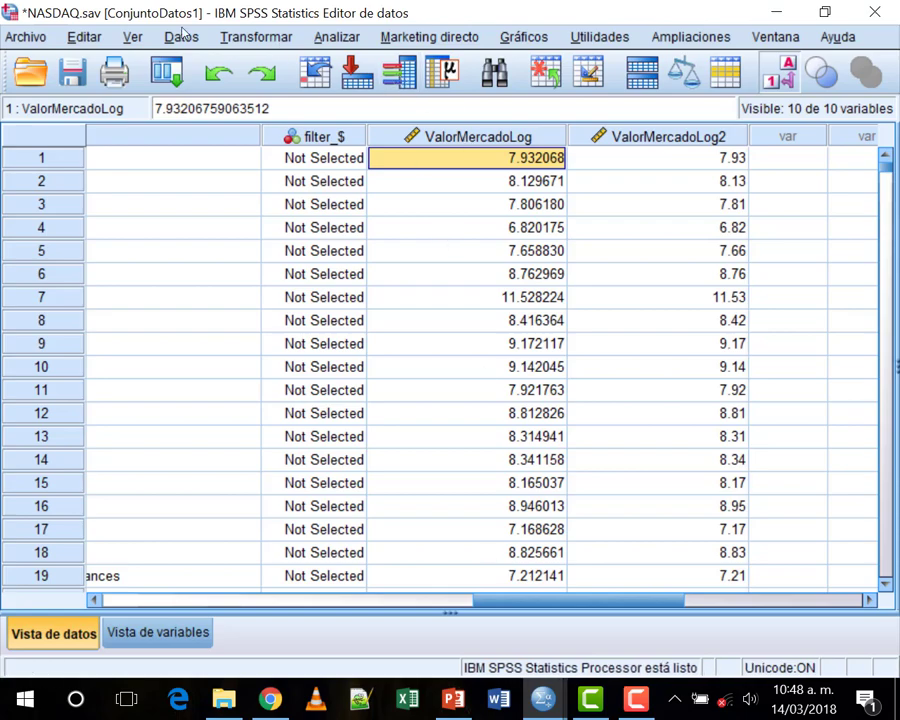
Review the LG10(MarketCap) expression and its ValorMercadoLog2 target in the variable computation settings, then close them.
{"action": "left_click", "coordinate": [256, 37]}
{"action": "left_click", "coordinate": [283, 65]}
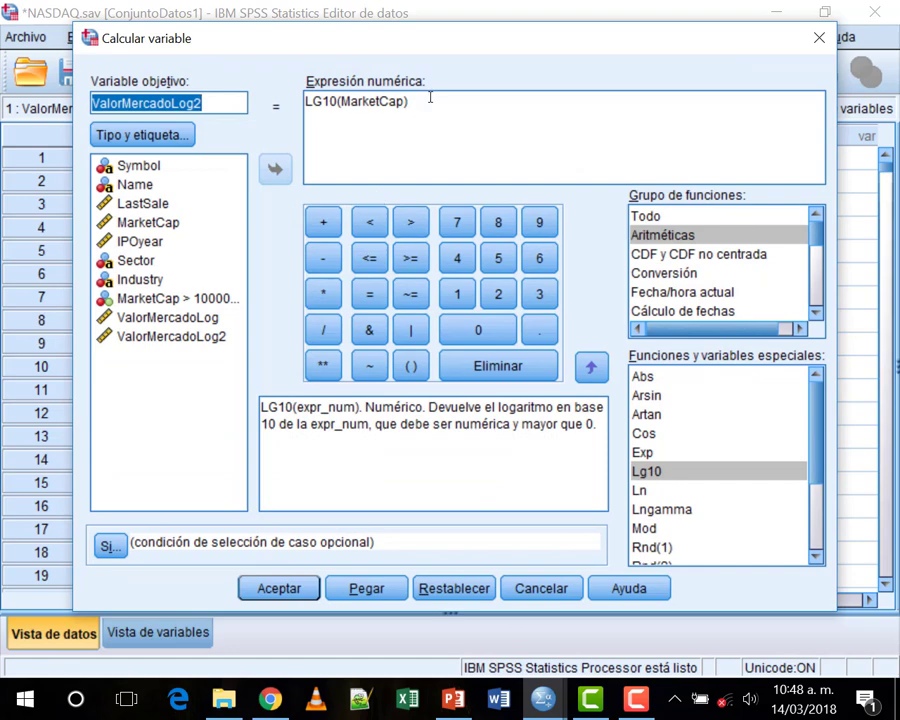
{"action": "left_click", "coordinate": [431, 97]}
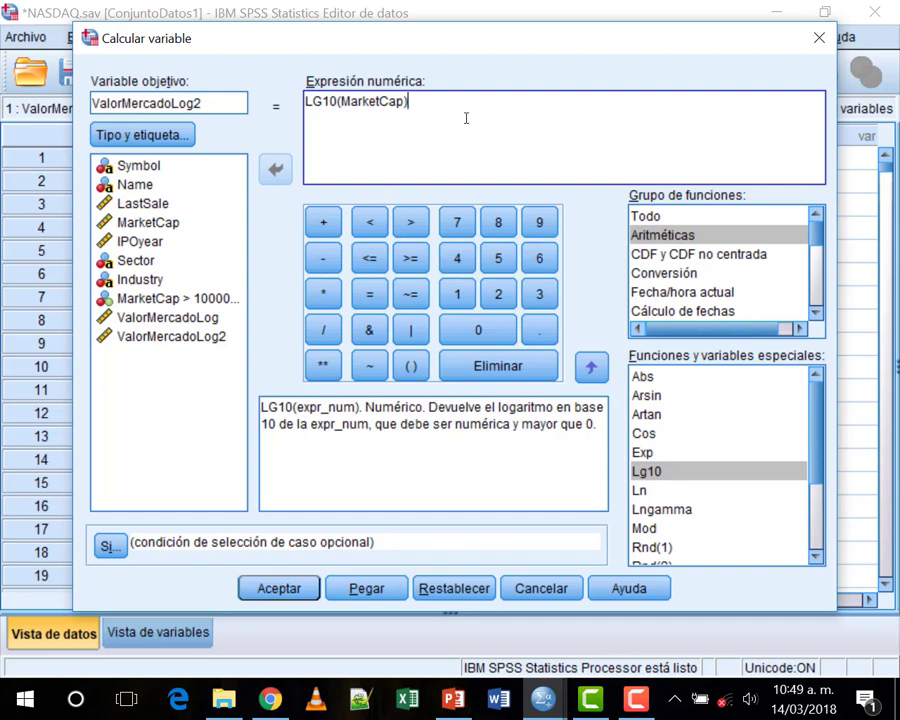
{"action": "left_click_drag", "start_coordinate": [466, 116], "coordinate": [240, 100]}
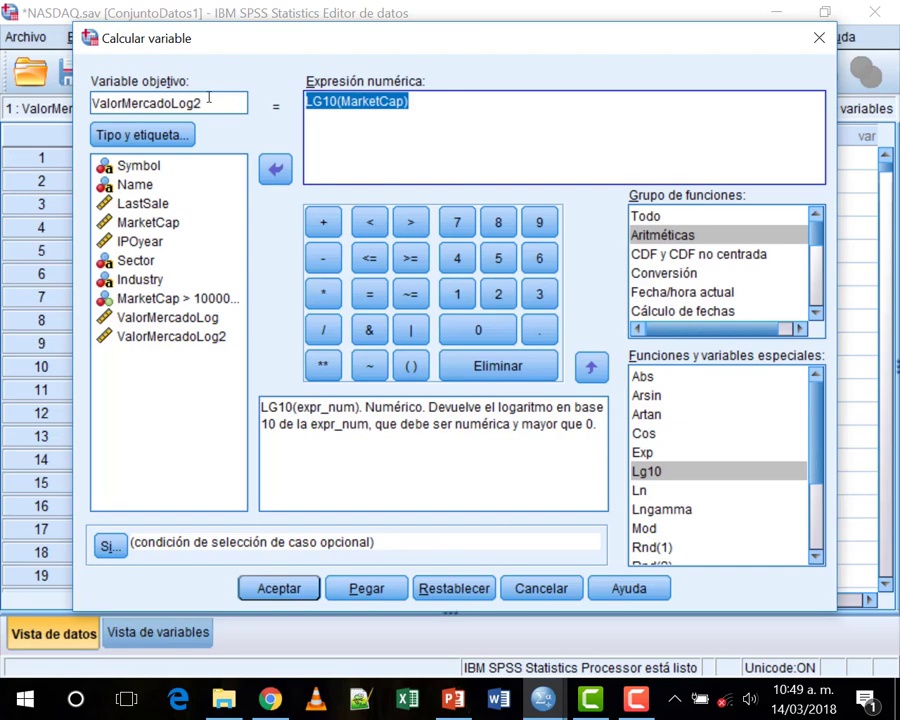
{"action": "left_click", "coordinate": [448, 121]}
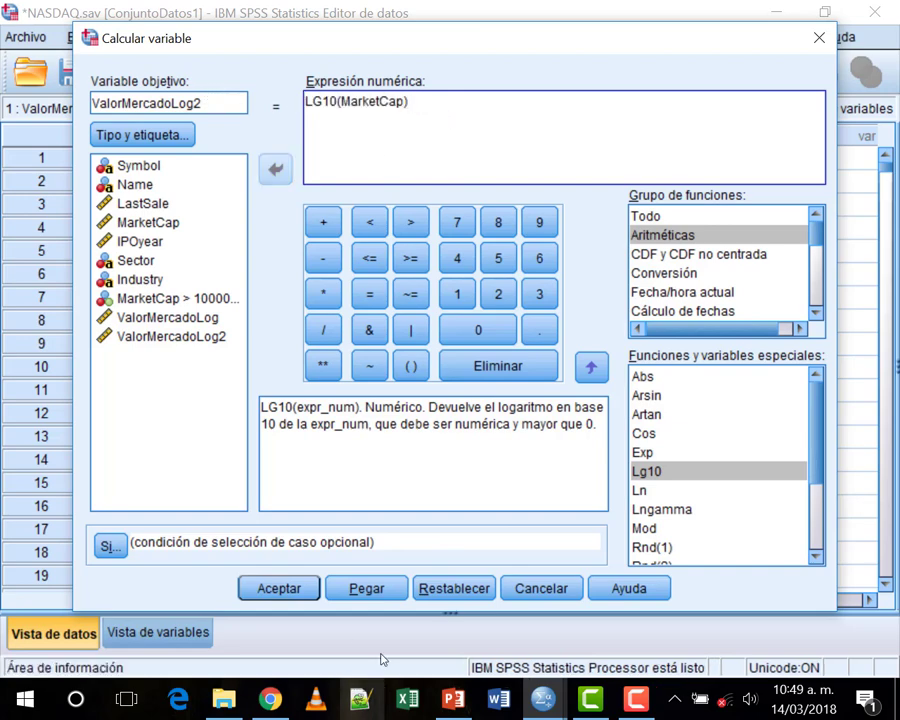
{"action": "left_click", "coordinate": [279, 588]}
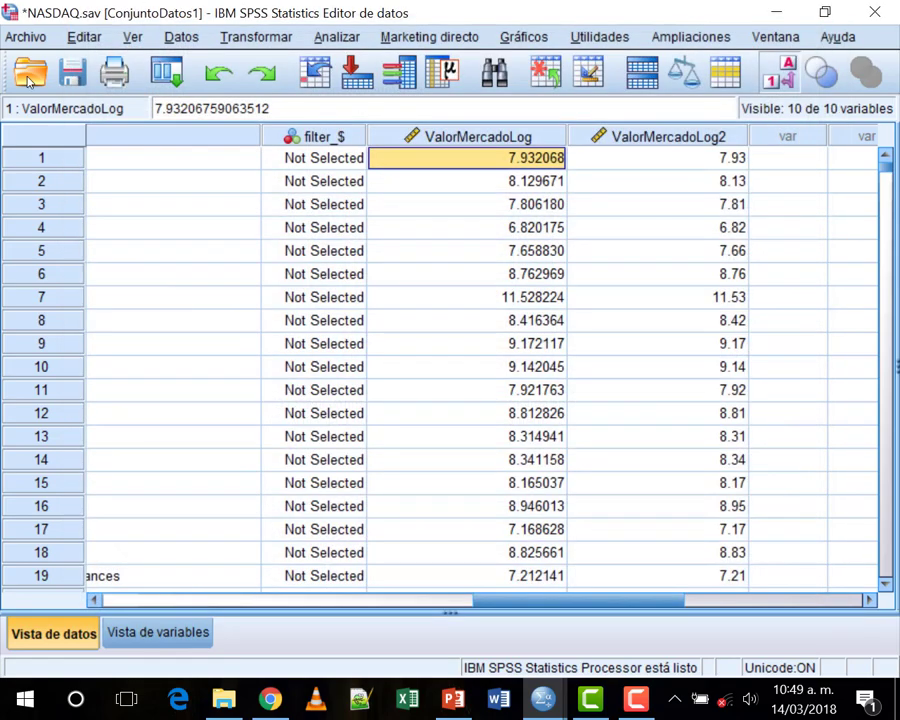
{"action": "left_click", "coordinate": [250, 37]}
{"action": "left_click", "coordinate": [262, 64]}
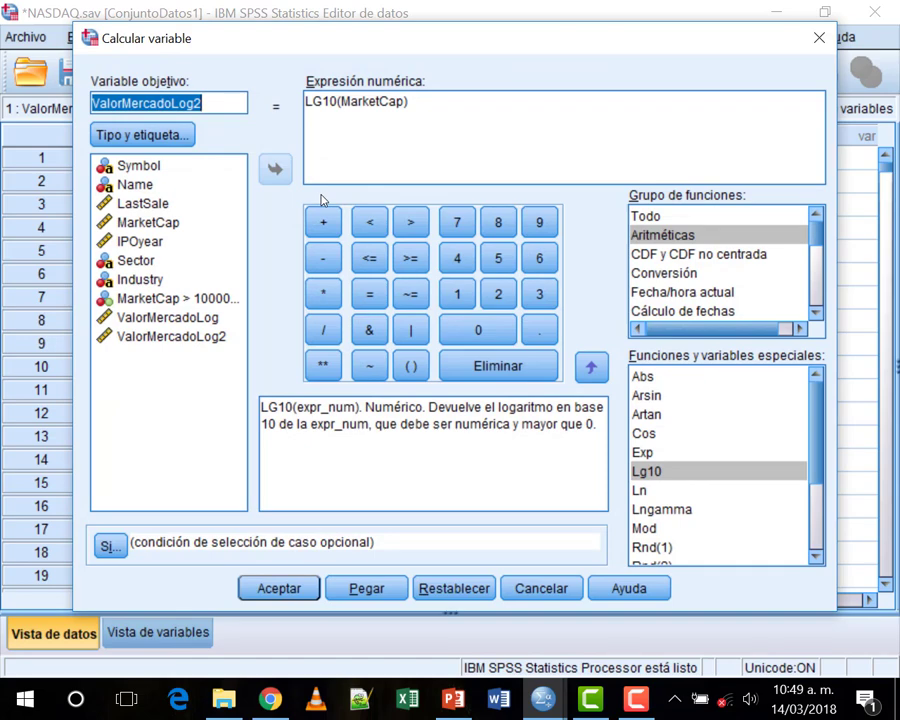
{"action": "left_click", "coordinate": [348, 138]}
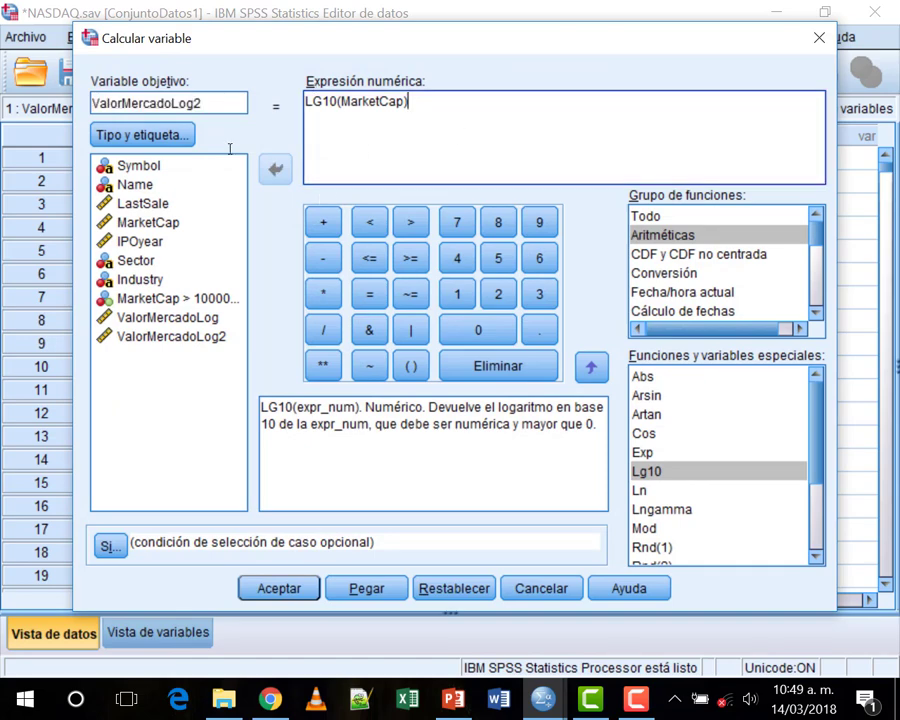
{"action": "left_click_drag", "start_coordinate": [431, 102], "coordinate": [216, 102]}
{"action": "key", "text": "Delete"}
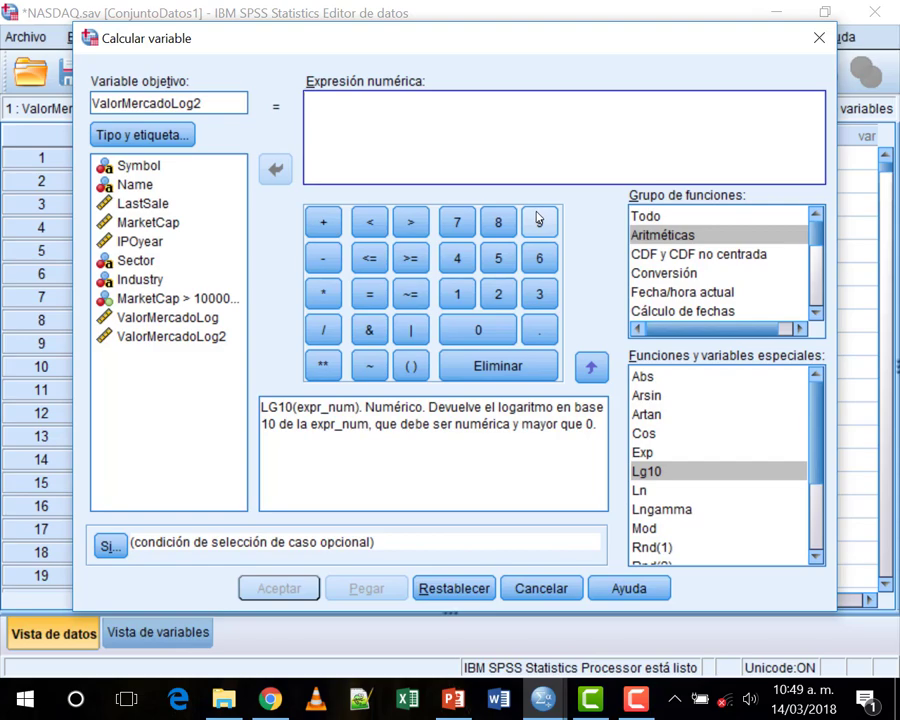
{"action": "left_click_drag", "start_coordinate": [289, 58], "coordinate": [317, 16]}
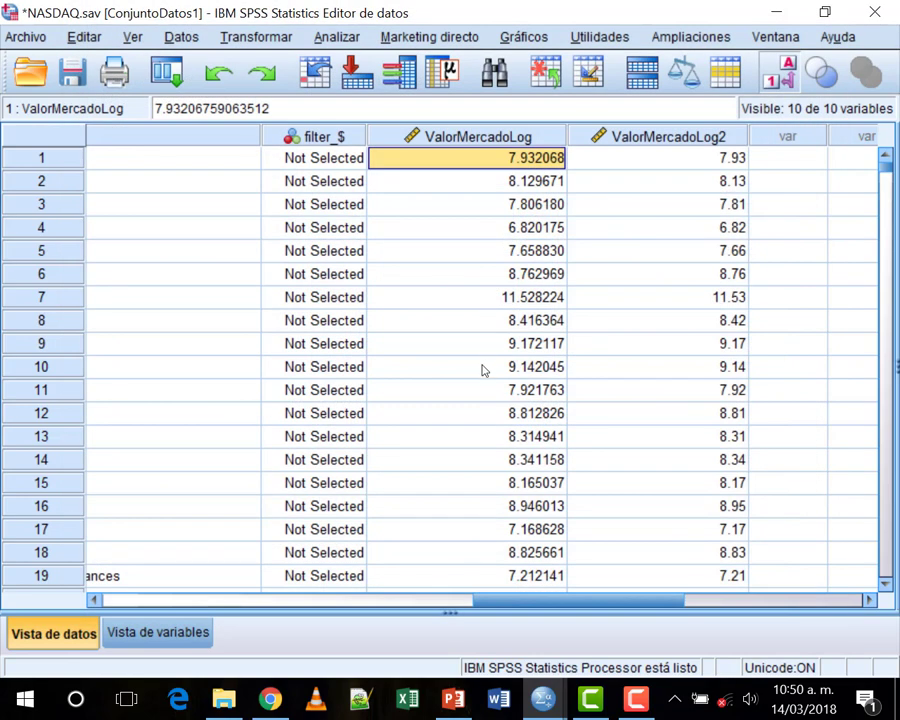
Locate the LastSale column in the data view and check its variable type and measurement level.
{"action": "scroll", "coordinate": [420, 600], "scroll_direction": "left", "scroll_amount": 6}
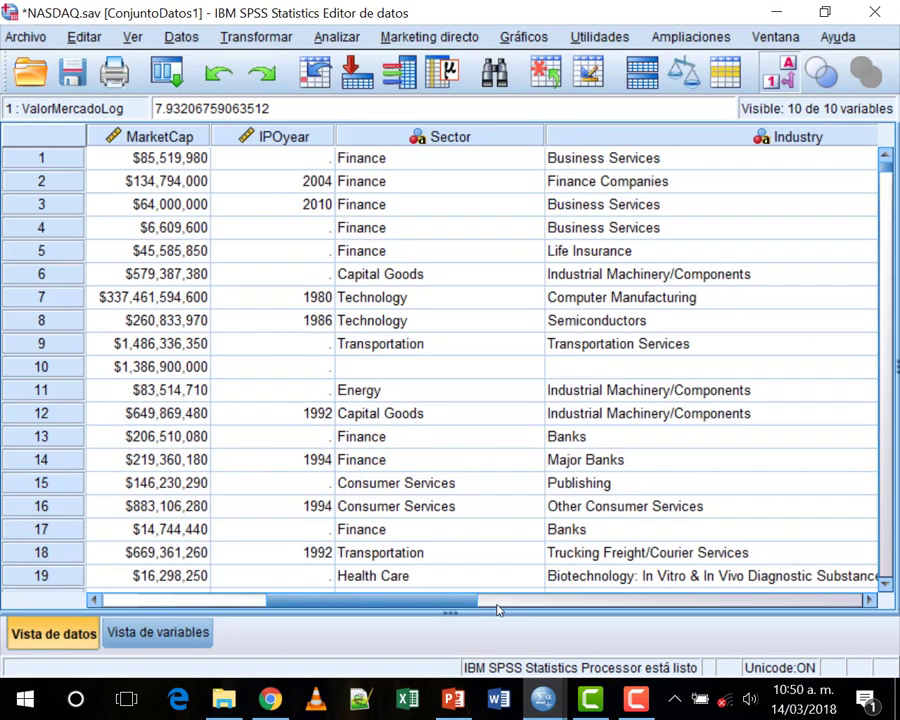
{"action": "left_click_drag", "start_coordinate": [135, 601], "coordinate": [206, 597]}
{"action": "left_click", "coordinate": [418, 143]}
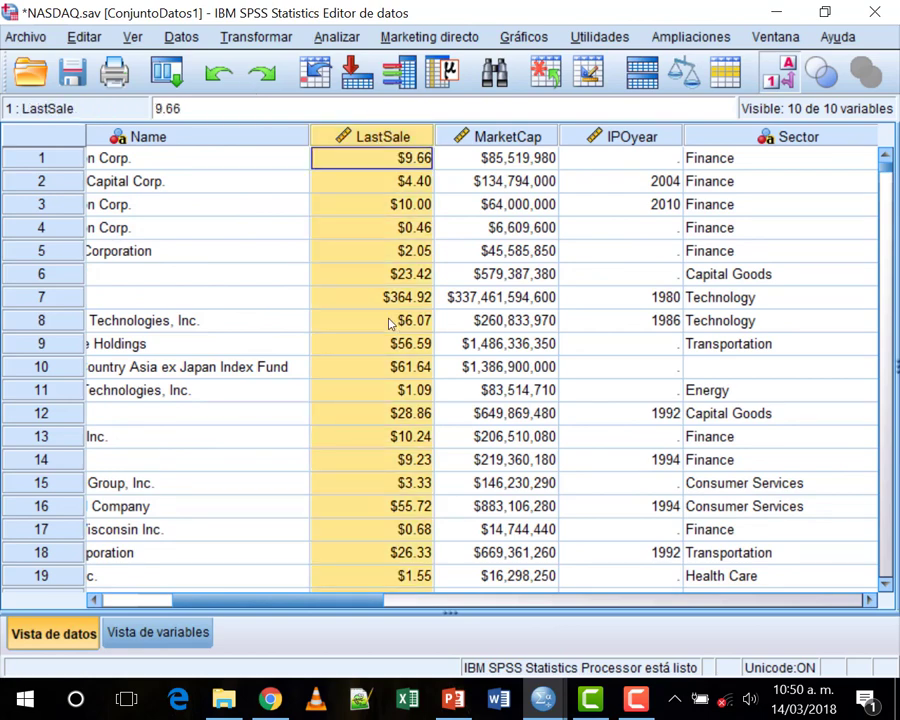
{"action": "left_click", "coordinate": [408, 601]}
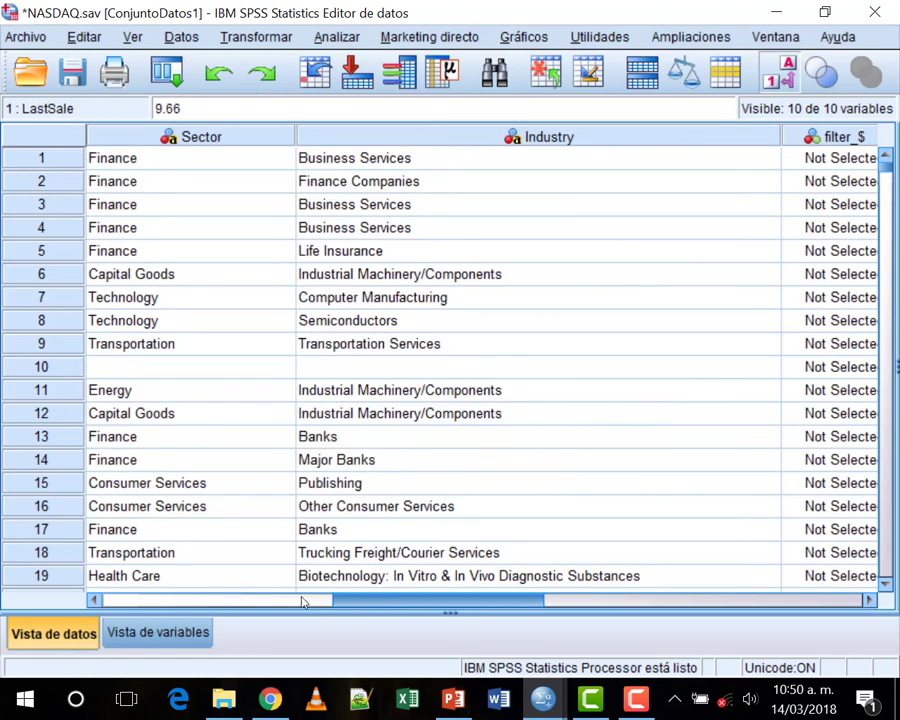
{"action": "left_click_drag", "start_coordinate": [361, 594], "coordinate": [290, 598]}
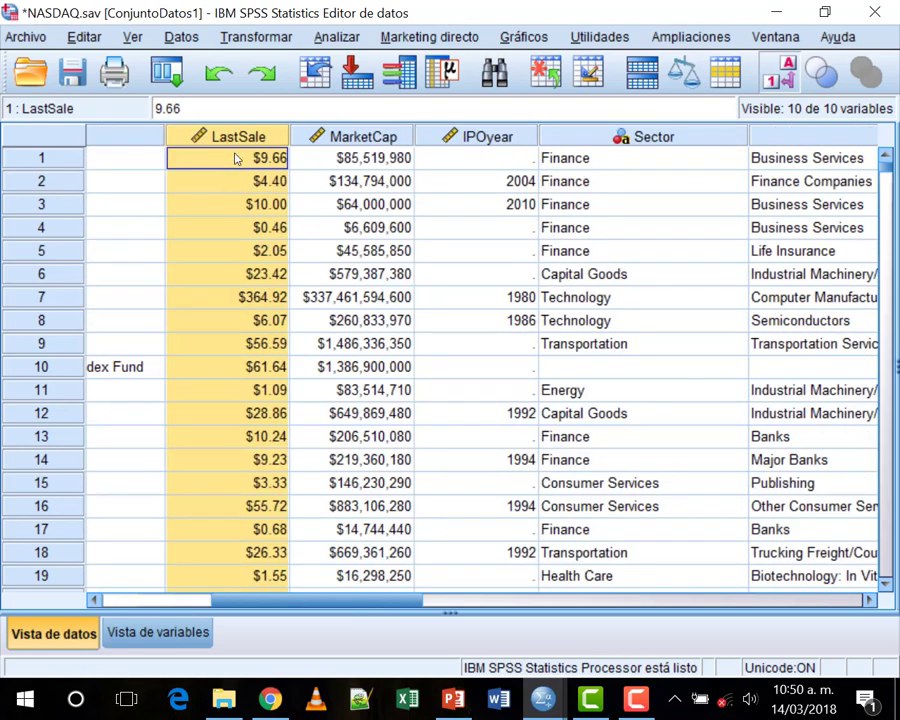
{"action": "mouse_move", "coordinate": [238, 138]}
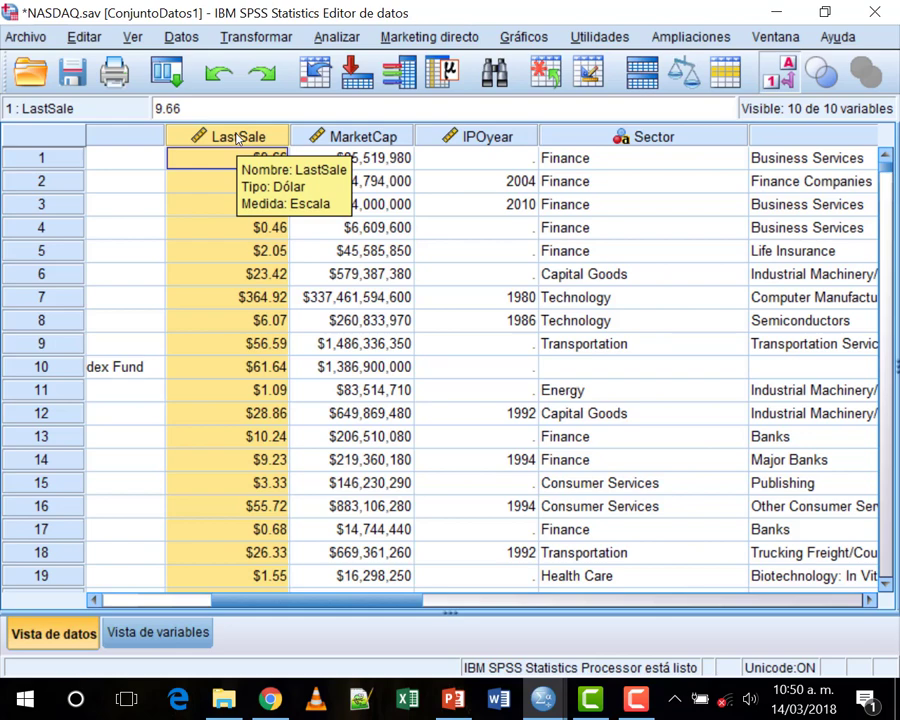
Start a new variable computation with SueldoAnual as the target variable.
{"action": "key", "text": "alt+t"}
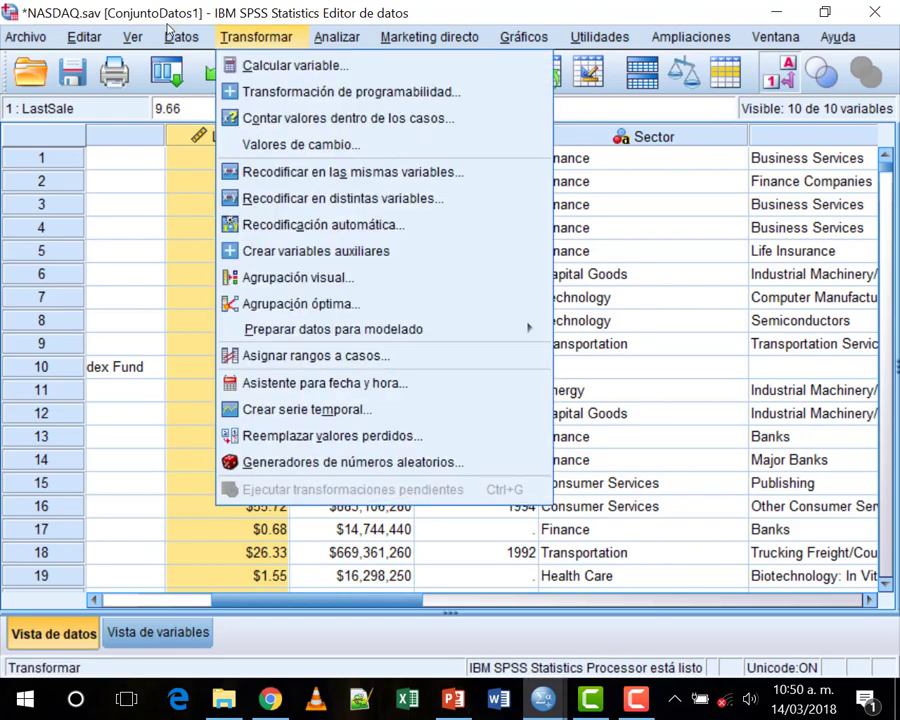
{"action": "key", "text": "Down"}
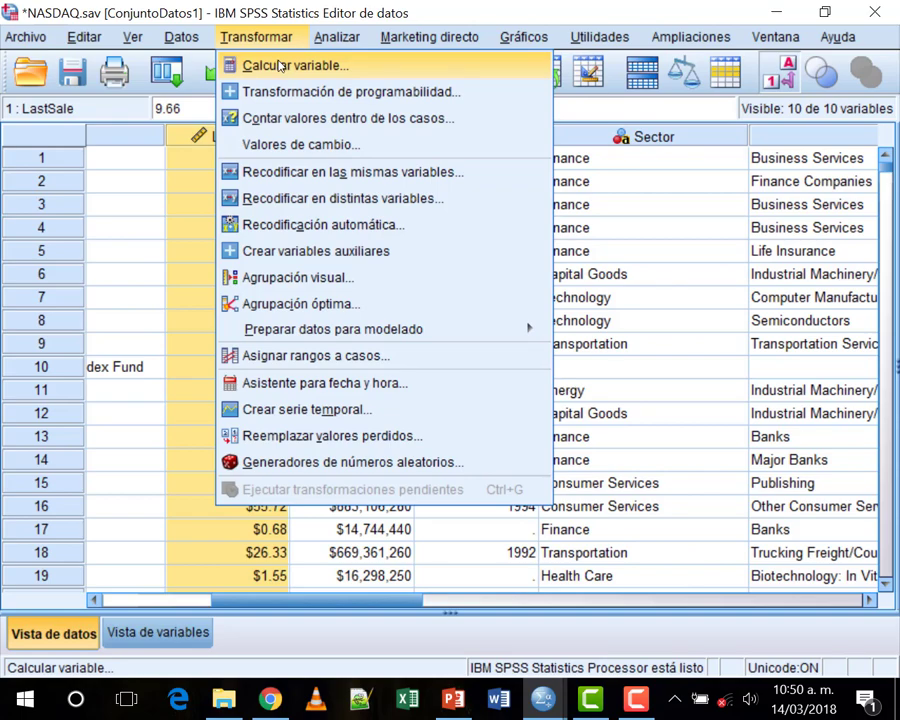
{"action": "key", "text": "Return"}
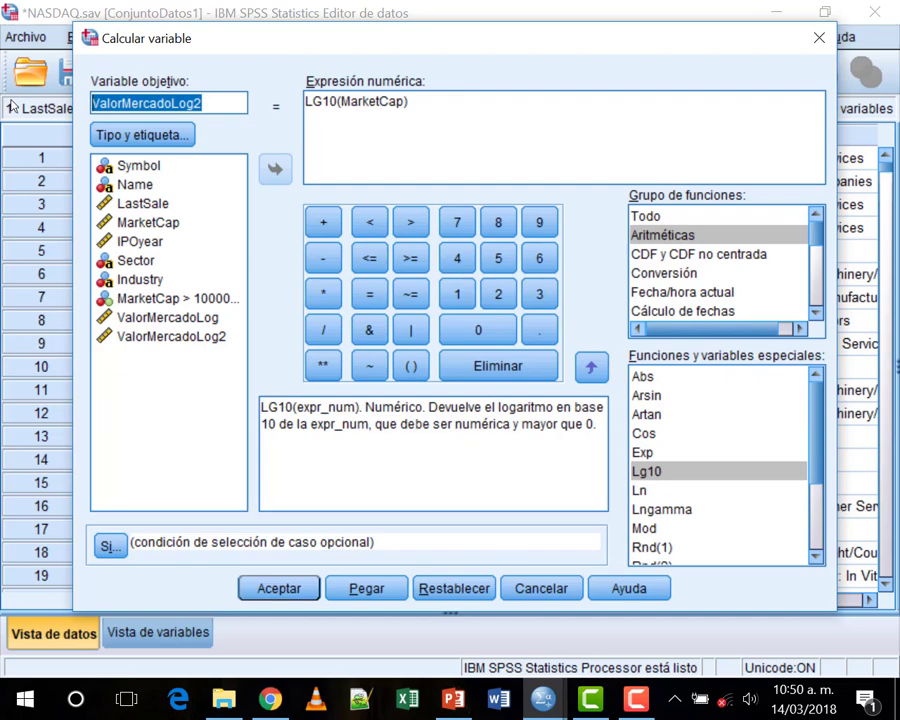
{"action": "type", "text": "S"}
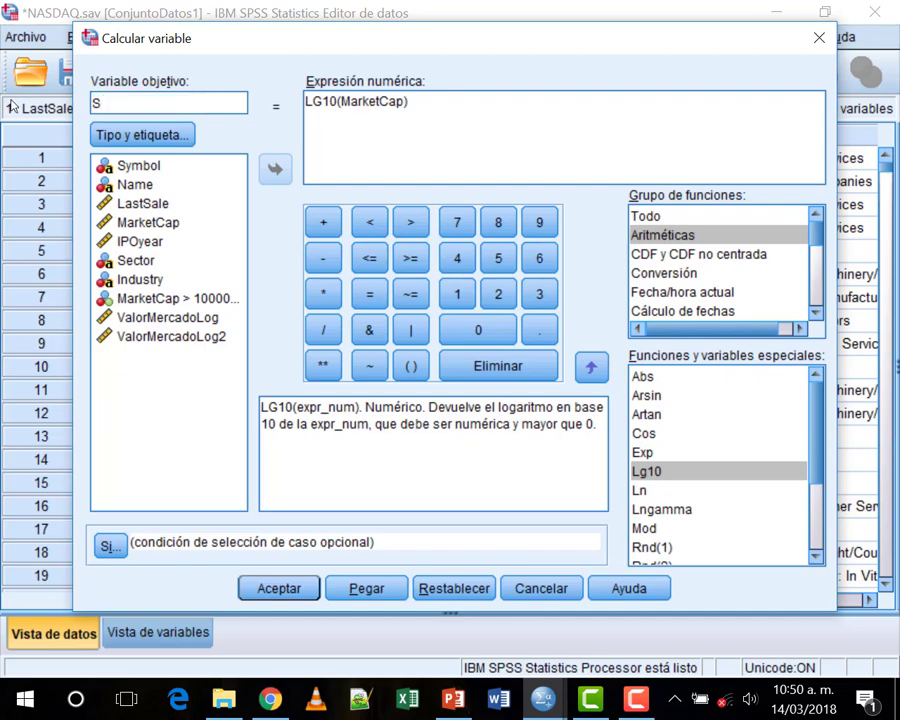
{"action": "type", "text": "ueldoAnual"}
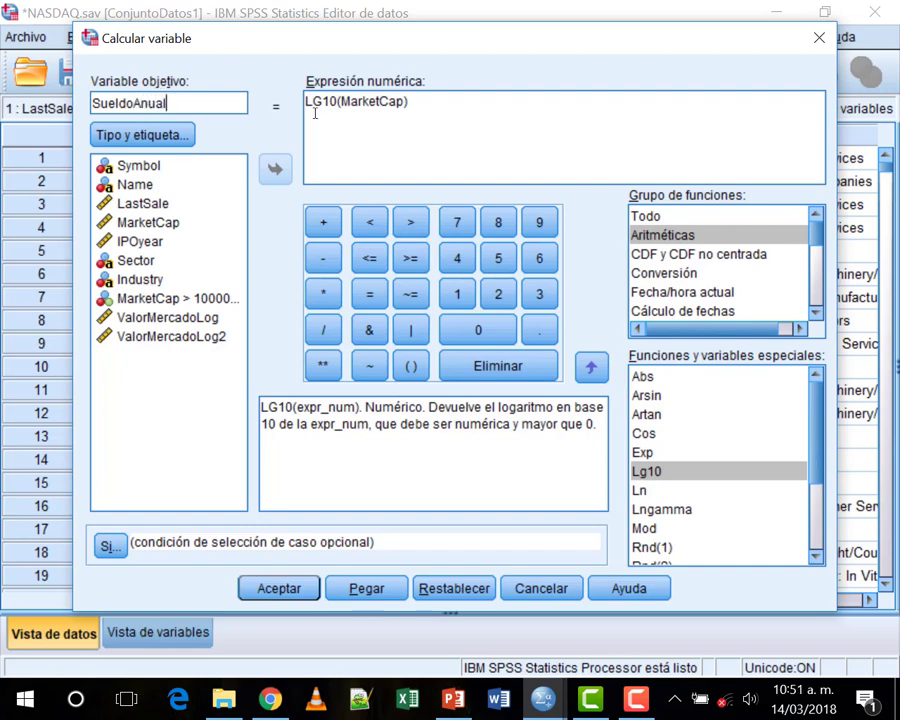
Replace the numeric expression with LastSale * 12, taking LastSale from the variable list, and run the computation.
{"action": "left_click_drag", "start_coordinate": [309, 104], "coordinate": [408, 104]}
{"action": "key", "text": "Delete"}
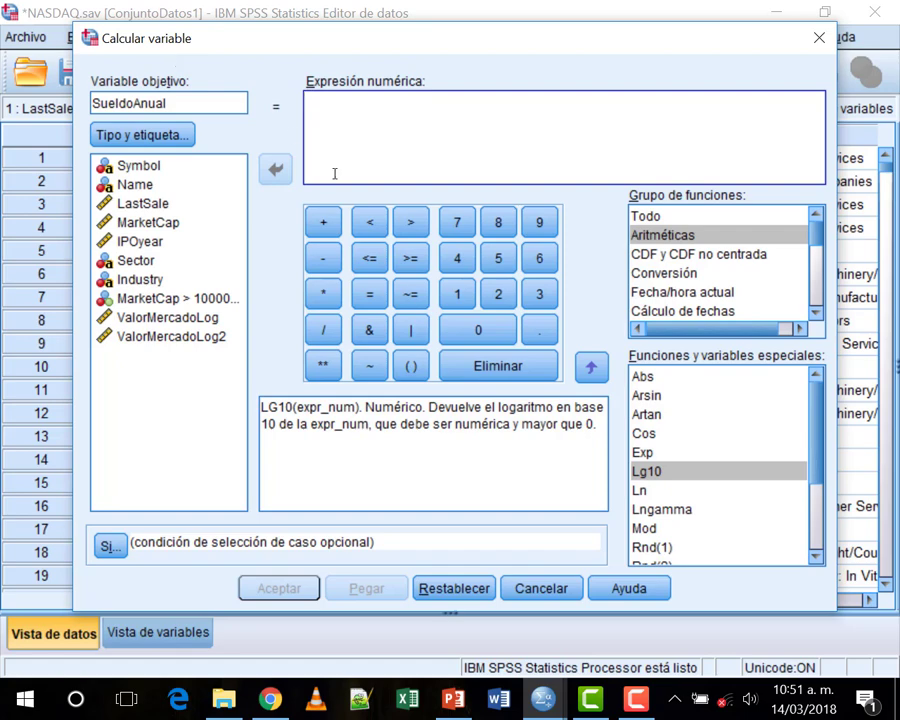
{"action": "double_click", "coordinate": [149, 206]}
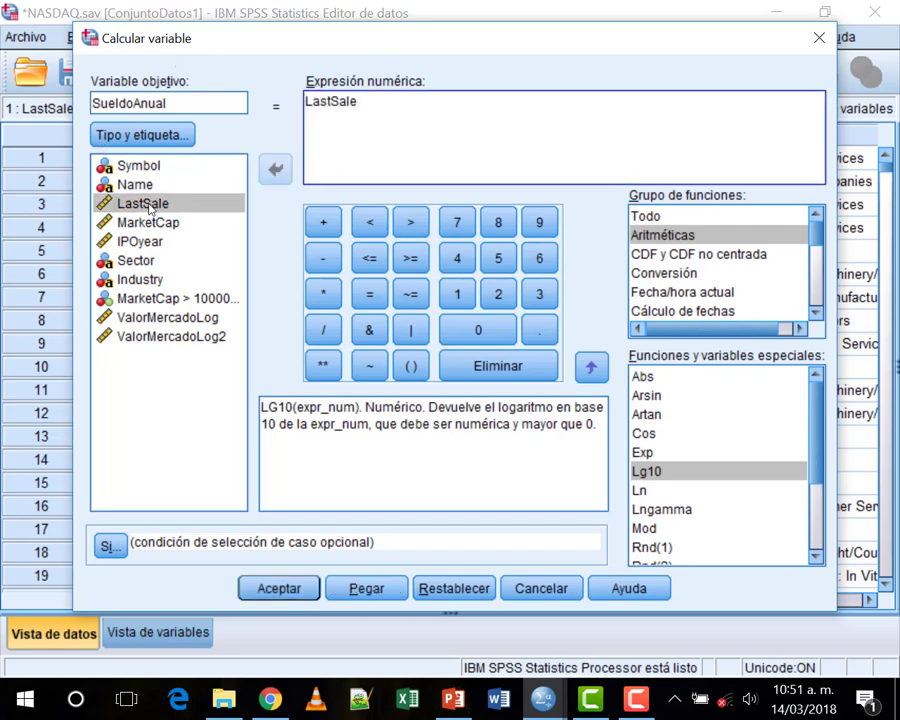
{"action": "left_click", "coordinate": [322, 294]}
{"action": "left_click", "coordinate": [457, 294]}
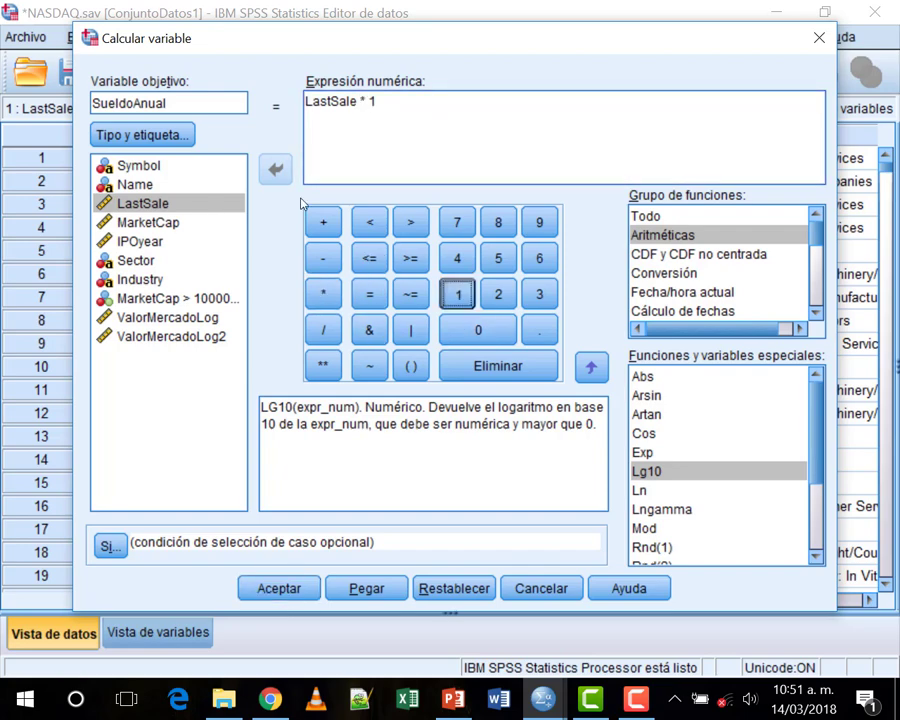
{"action": "left_click", "coordinate": [500, 294]}
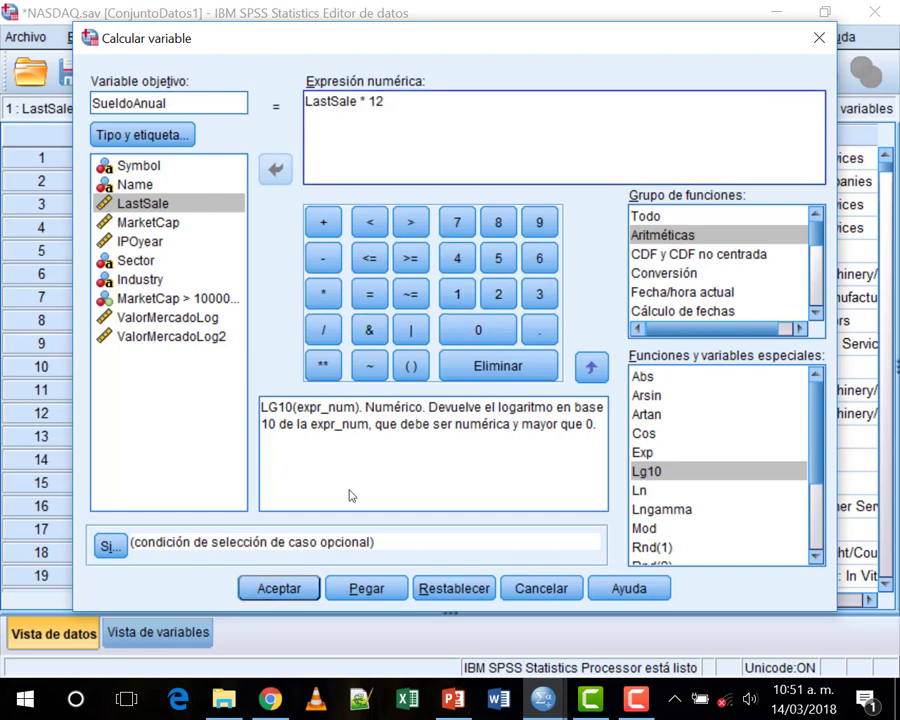
{"action": "left_click", "coordinate": [287, 591]}
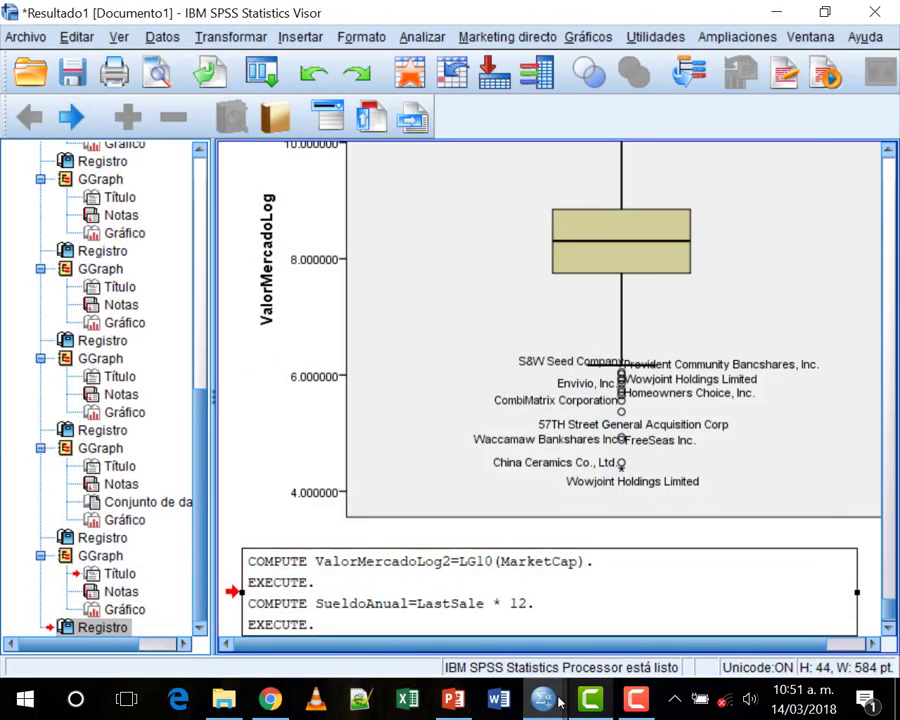
Return to the NASDAQ.sav data editor and compare the SueldoAnual column with the LastSale values.
{"action": "mouse_move", "coordinate": [545, 700]}
{"action": "left_click", "coordinate": [660, 585]}
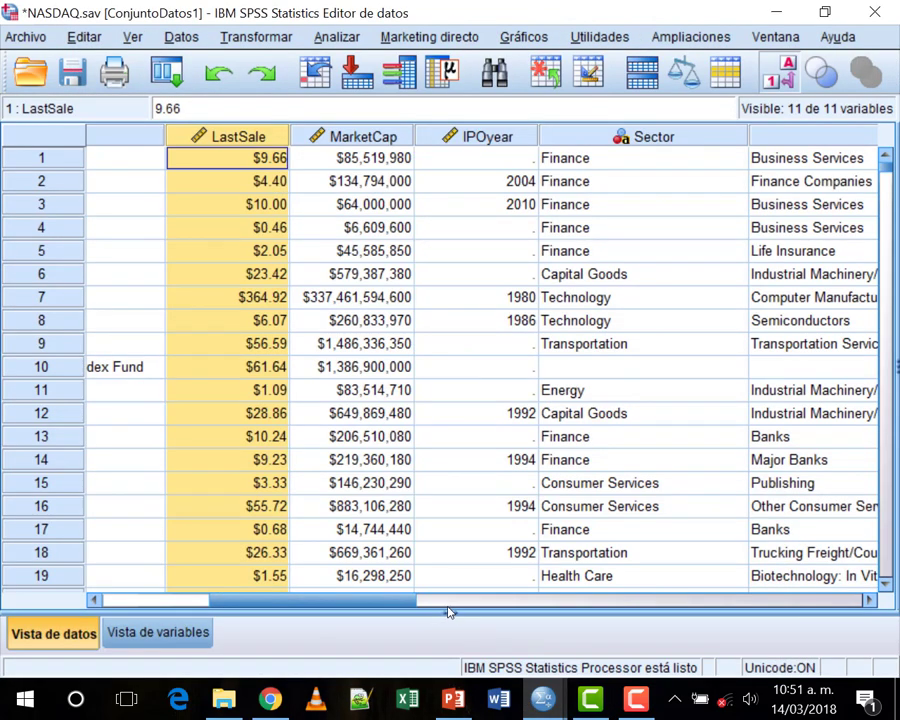
{"action": "left_click_drag", "start_coordinate": [386, 600], "coordinate": [777, 587]}
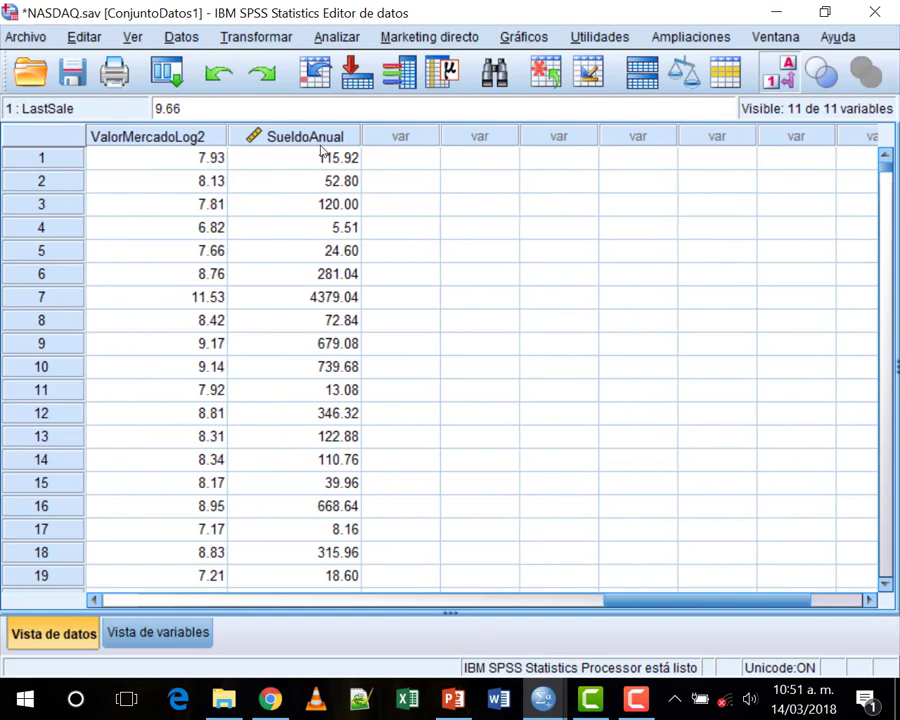
{"action": "left_click", "coordinate": [320, 142]}
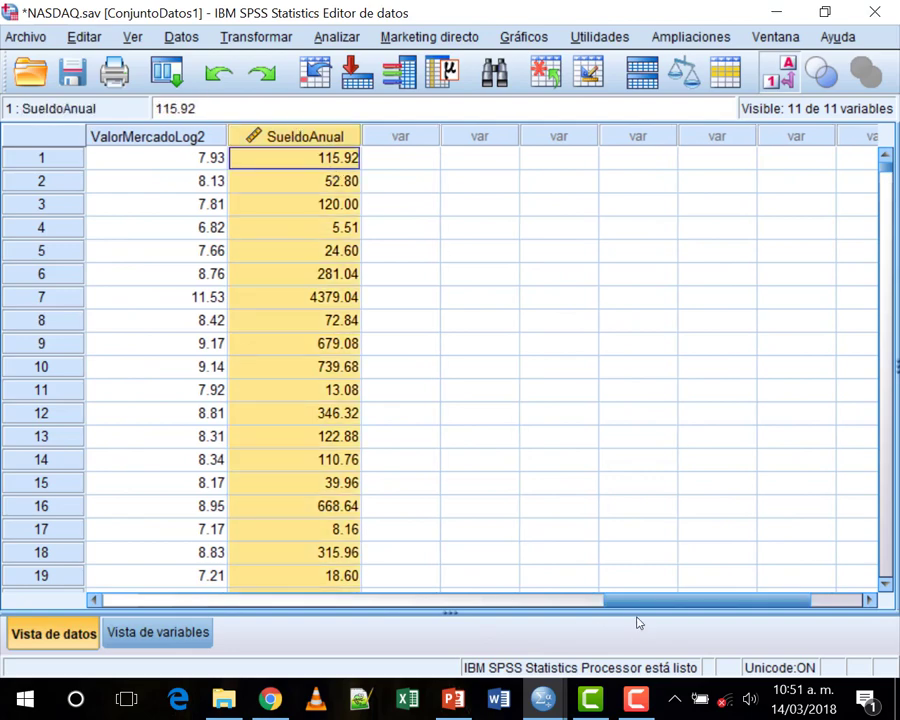
{"action": "scroll", "coordinate": [639, 600], "scroll_direction": "left", "scroll_amount": 10}
{"action": "left_click", "coordinate": [639, 136]}
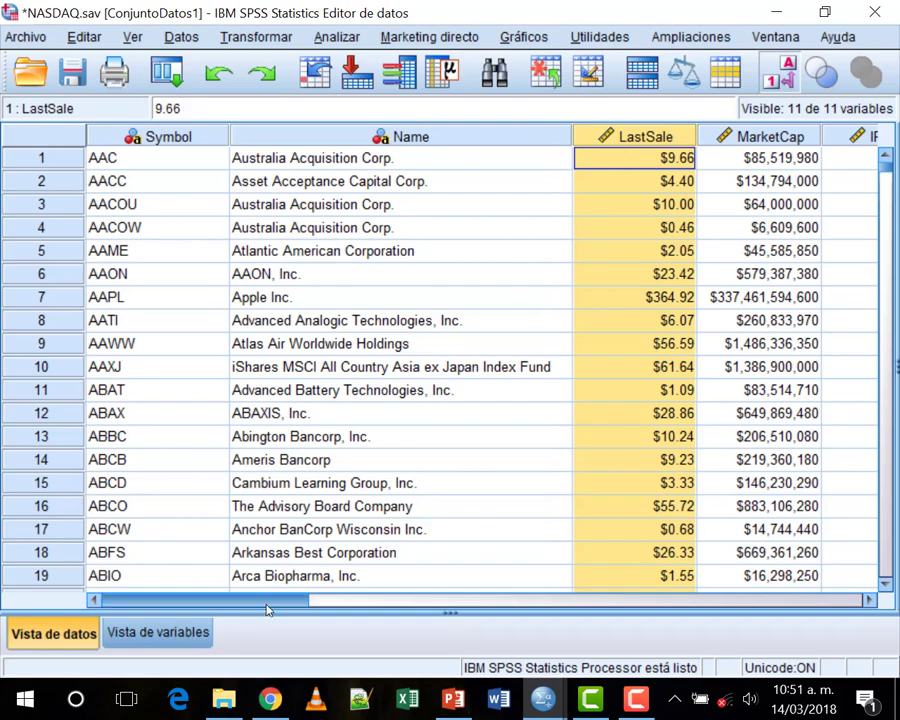
{"action": "left_click_drag", "start_coordinate": [275, 600], "coordinate": [719, 542]}
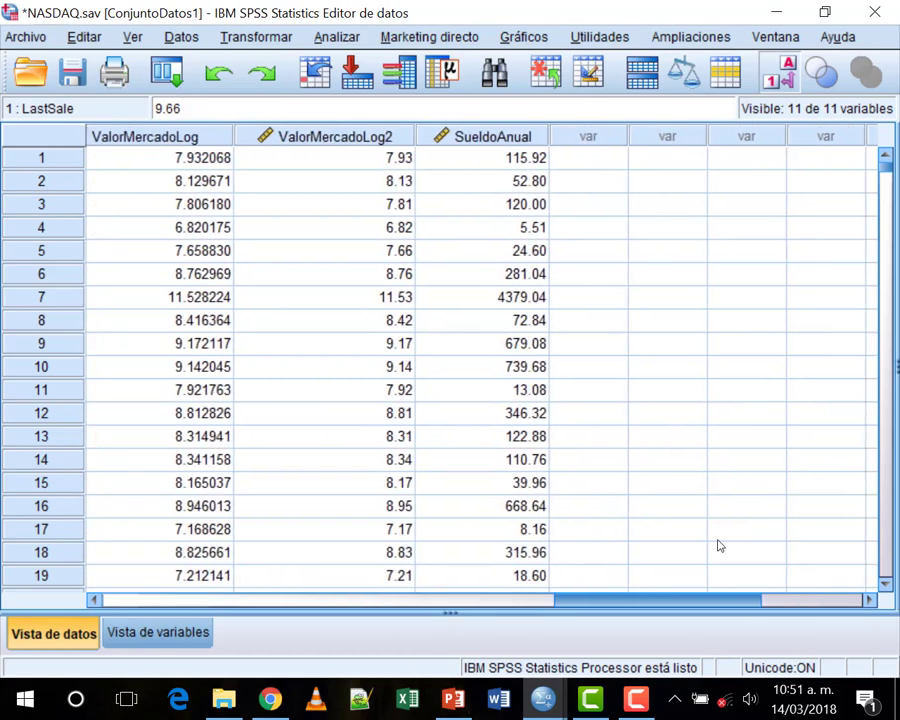
{"action": "left_click", "coordinate": [476, 136]}
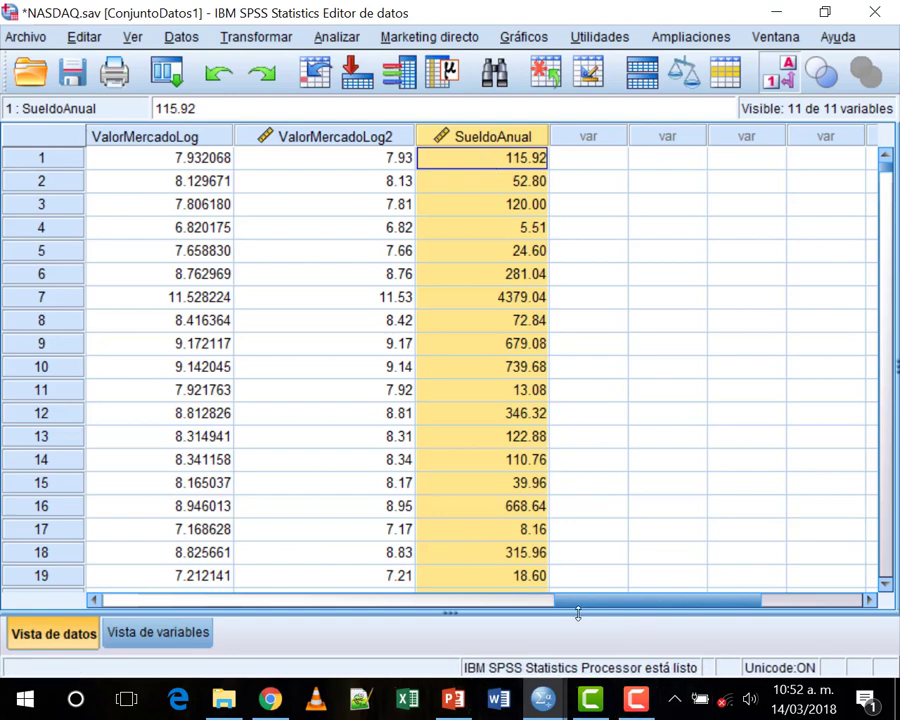
Locate and select the IPOyear column in the data view, and open a new variable computation.
{"action": "left_click_drag", "start_coordinate": [622, 601], "coordinate": [267, 601]}
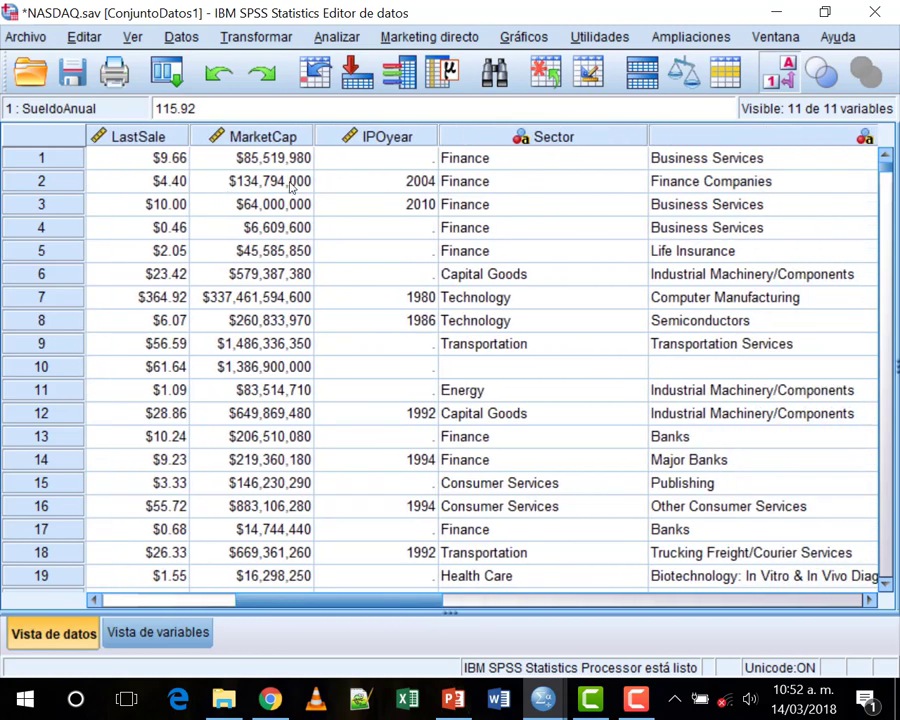
{"action": "left_click", "coordinate": [367, 137]}
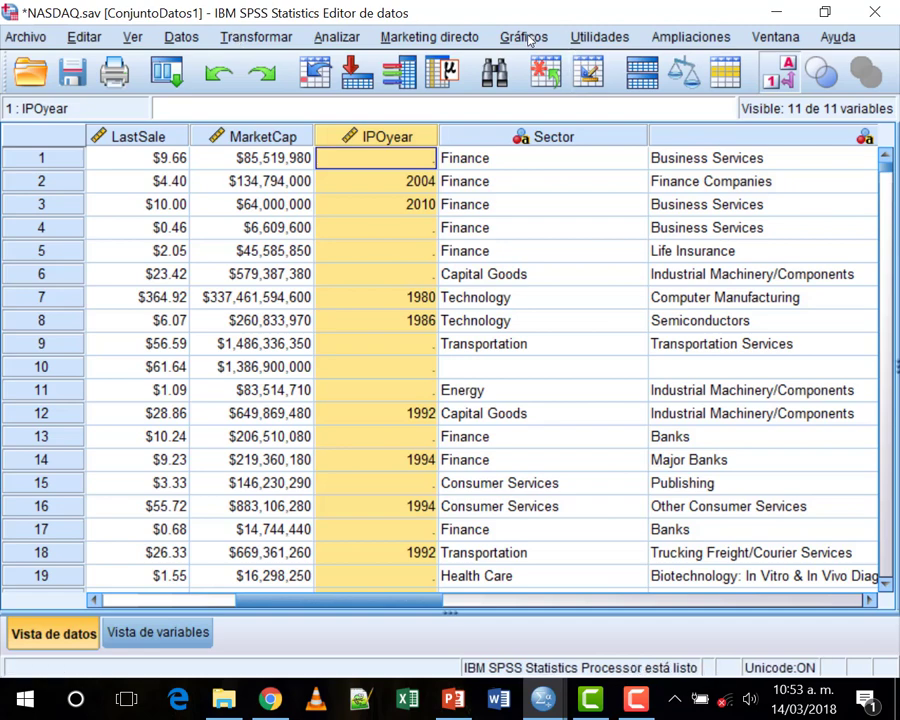
{"action": "left_click", "coordinate": [255, 37]}
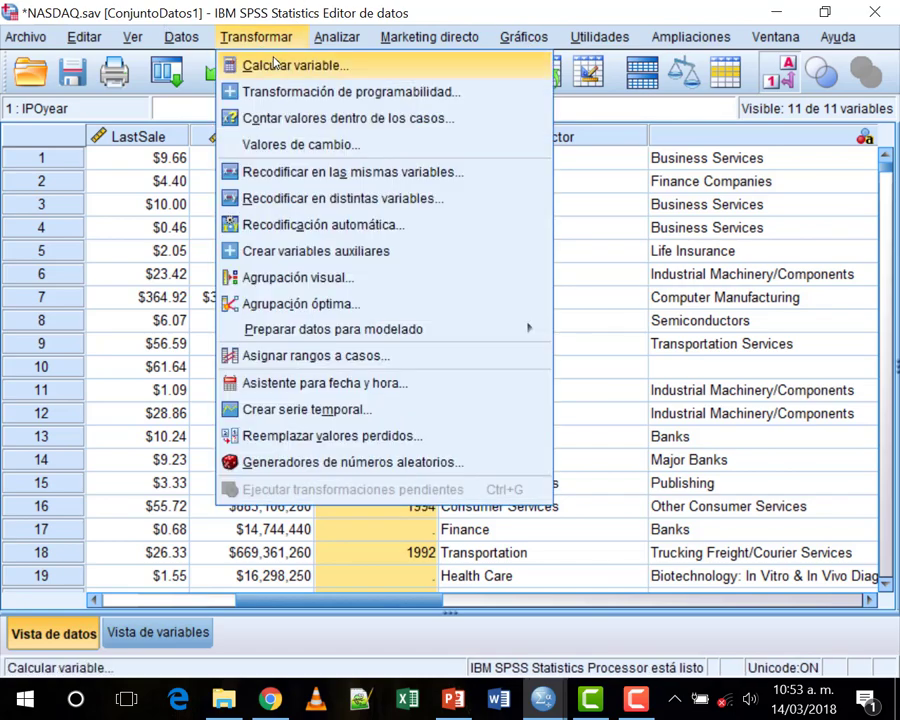
{"action": "left_click", "coordinate": [279, 64]}
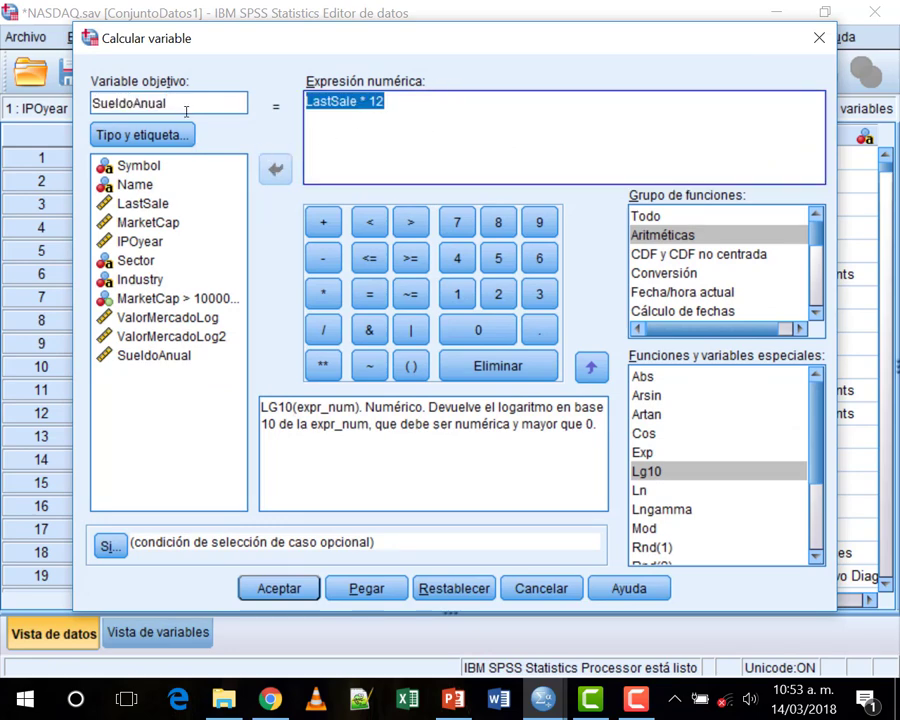
Clear the previous numeric expression and set the target variable to edad.
{"action": "key", "text": "BackSpace"}
{"action": "key", "text": "BackSpace"}
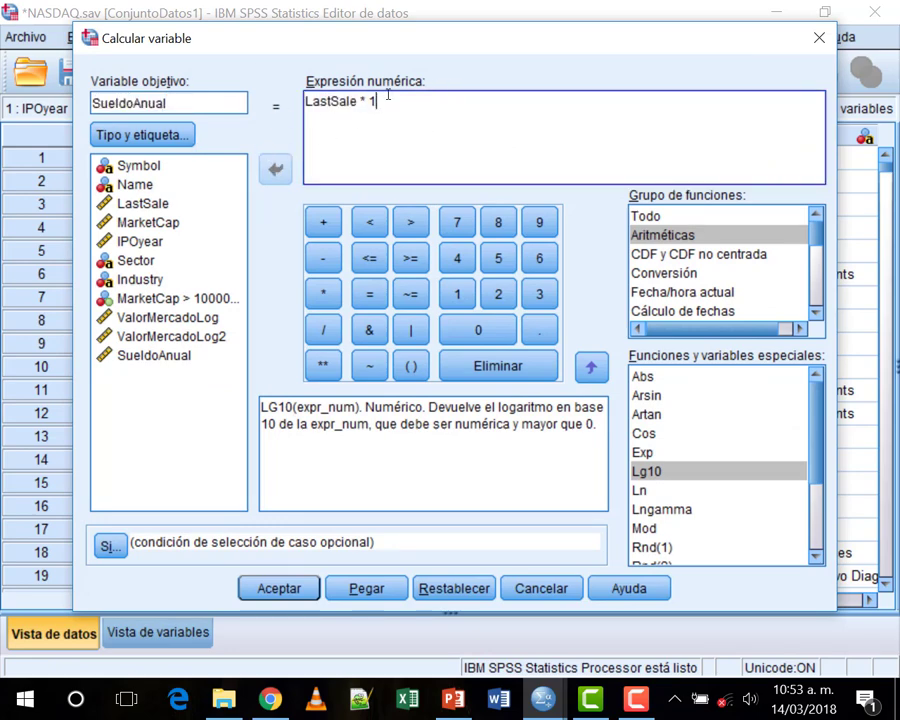
{"action": "key", "text": "BackSpace"}
{"action": "key", "text": "BackSpace"}
{"action": "key", "text": "BackSpace"}
{"action": "key", "text": "BackSpace"}
{"action": "key", "text": "BackSpace"}
{"action": "key", "text": "BackSpace"}
{"action": "key", "text": "BackSpace"}
{"action": "key", "text": "BackSpace"}
{"action": "key", "text": "BackSpace"}
{"action": "key", "text": "BackSpace"}
{"action": "key", "text": "BackSpace"}
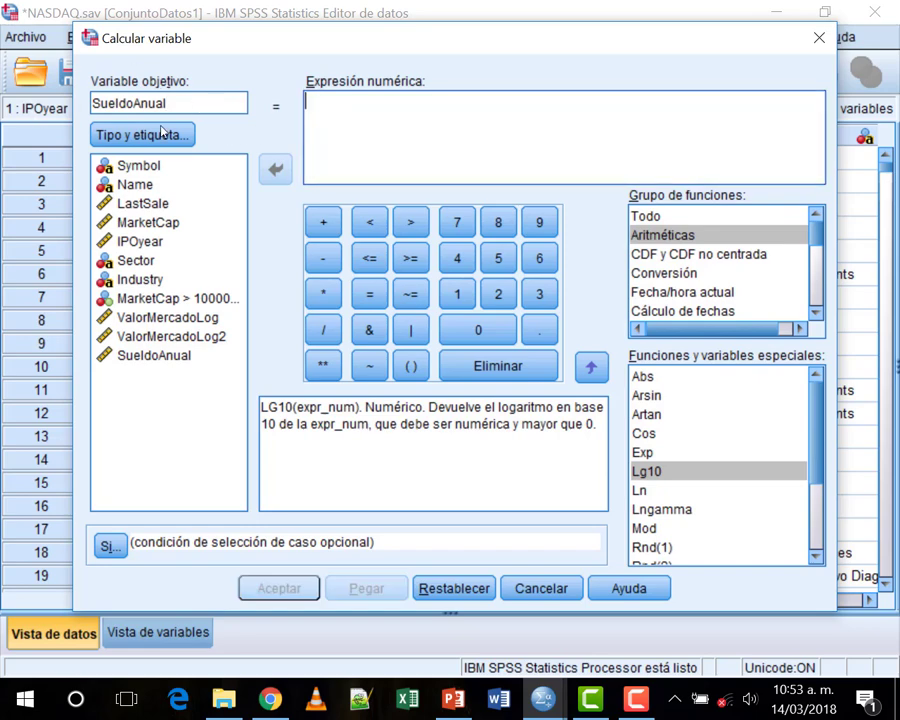
{"action": "key", "text": "shift+Tab"}
{"action": "type", "text": "e"}
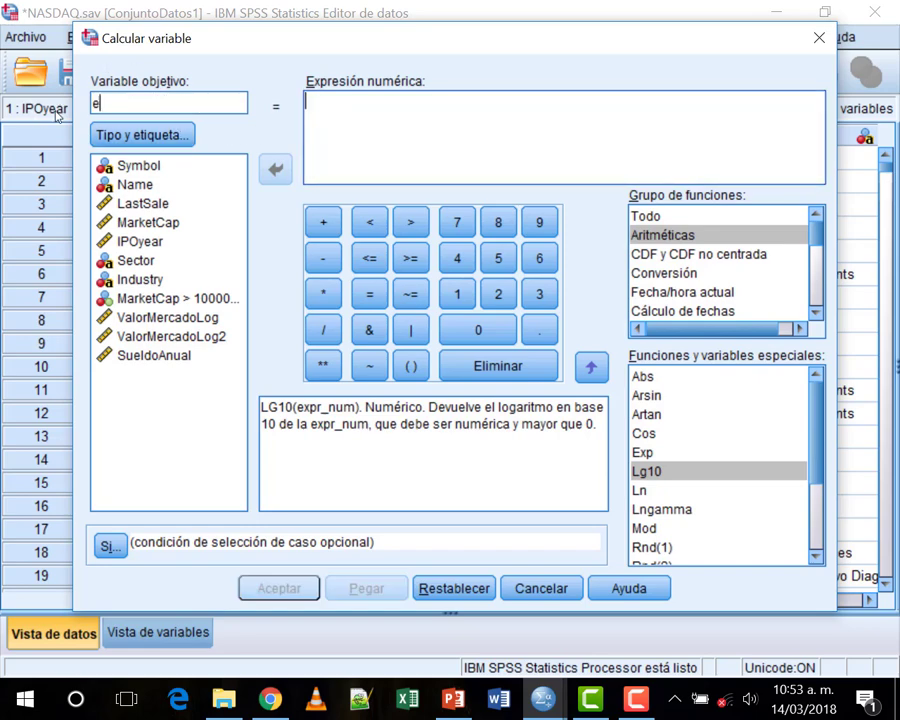
{"action": "type", "text": "dad"}
{"action": "key", "text": "Tab"}
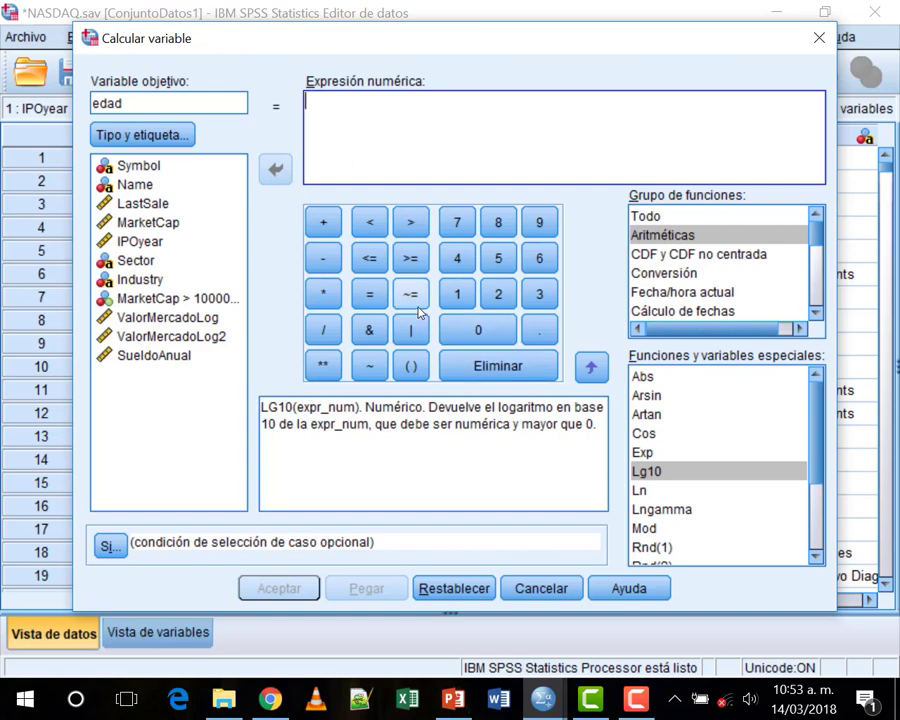
Build the numeric expression 2018 - IPOyear, taking IPOyear from the variable list, and run the computation.
{"action": "type", "text": "2018"}
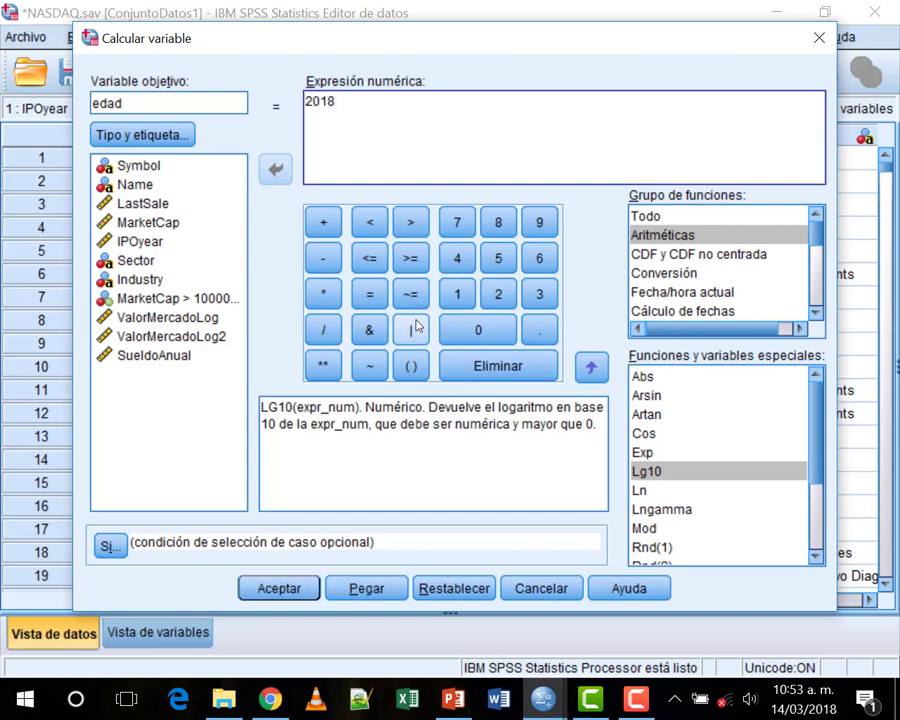
{"action": "type", "text": " -"}
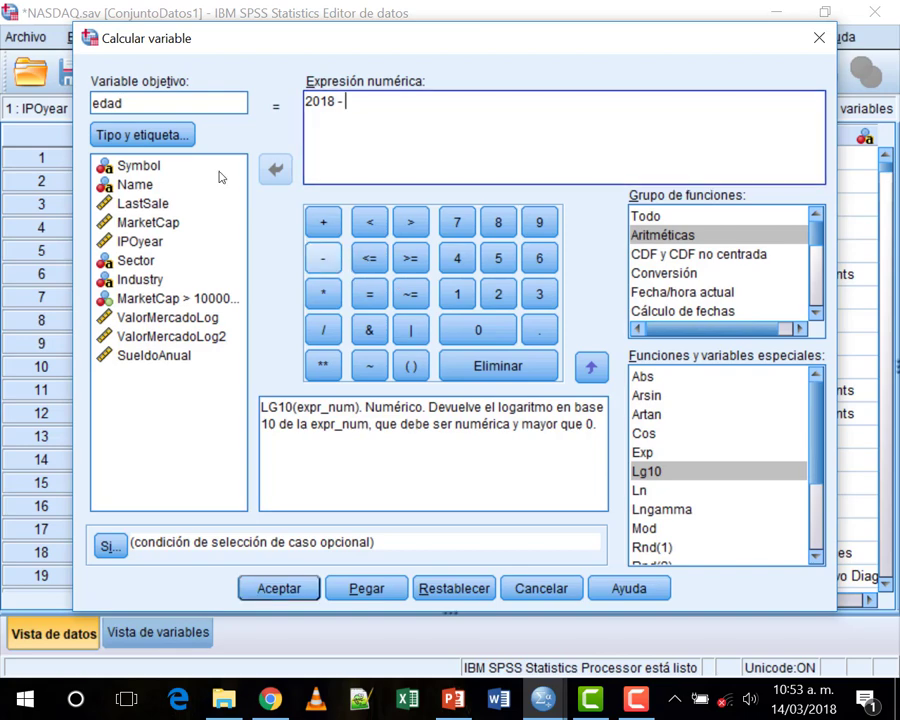
{"action": "double_click", "coordinate": [146, 245]}
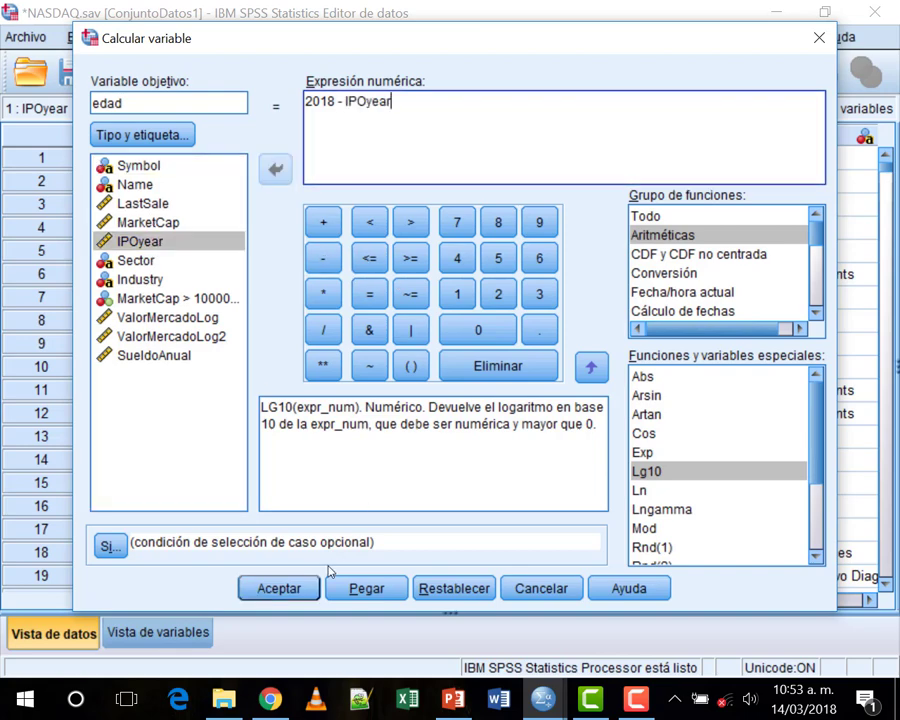
{"action": "left_click", "coordinate": [281, 589]}
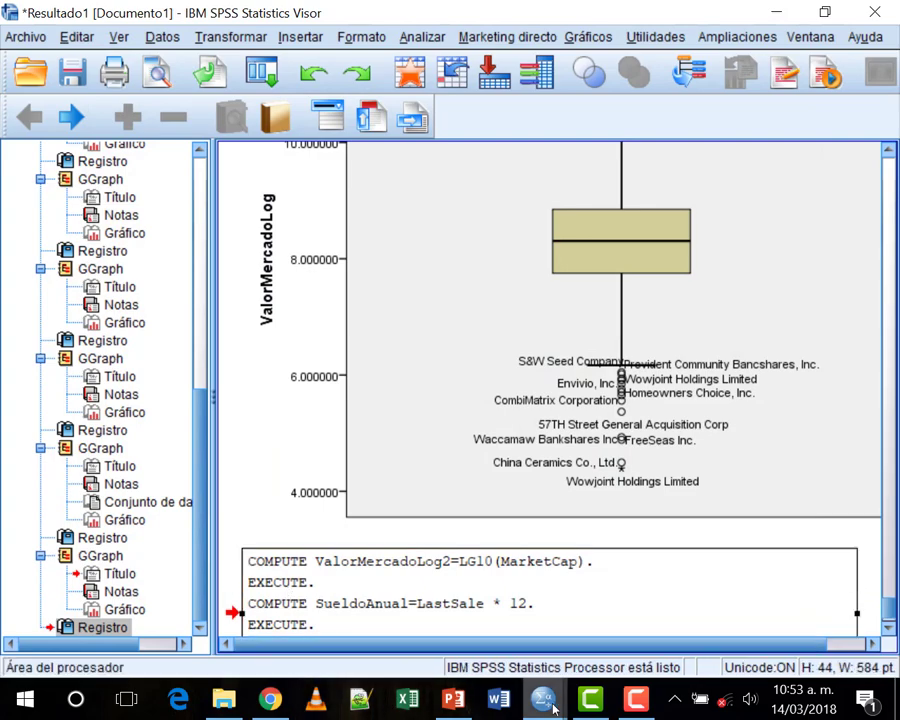
Return to the NASDAQ.sav data editor and examine the newly computed edad column.
{"action": "mouse_move", "coordinate": [543, 698]}
{"action": "left_click", "coordinate": [590, 652]}
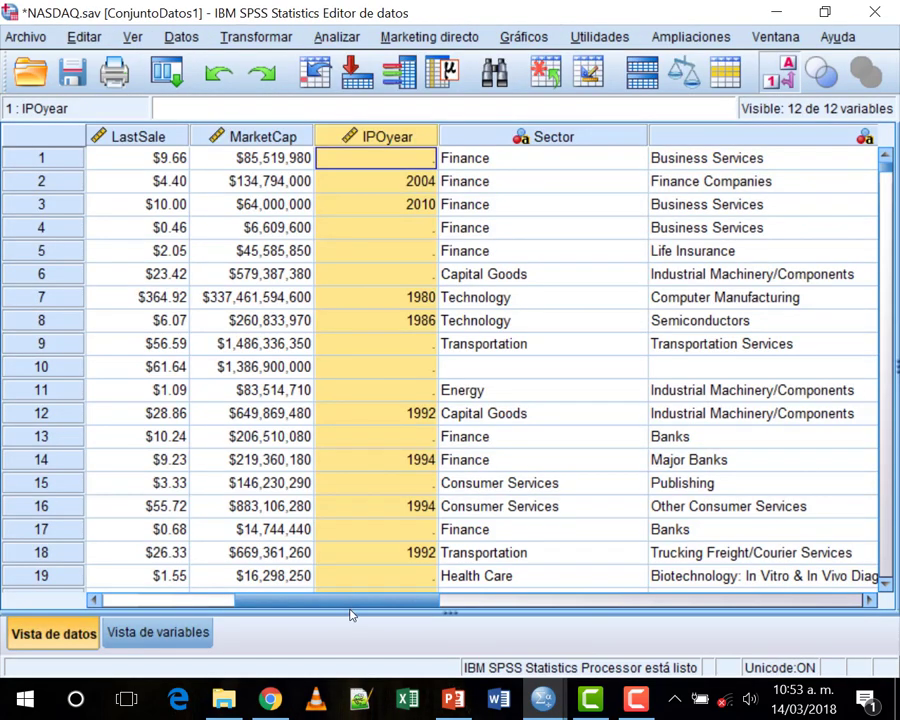
{"action": "left_click_drag", "start_coordinate": [250, 603], "coordinate": [705, 579]}
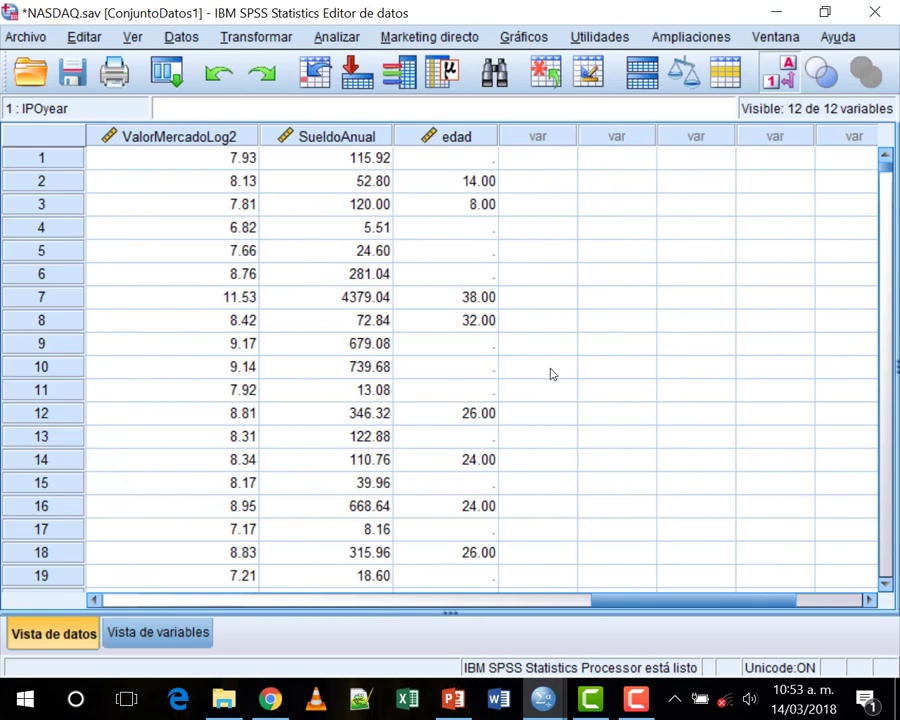
Sort the cases by edad in ascending order, and re-sort them in descending order.
{"action": "right_click", "coordinate": [447, 136]}
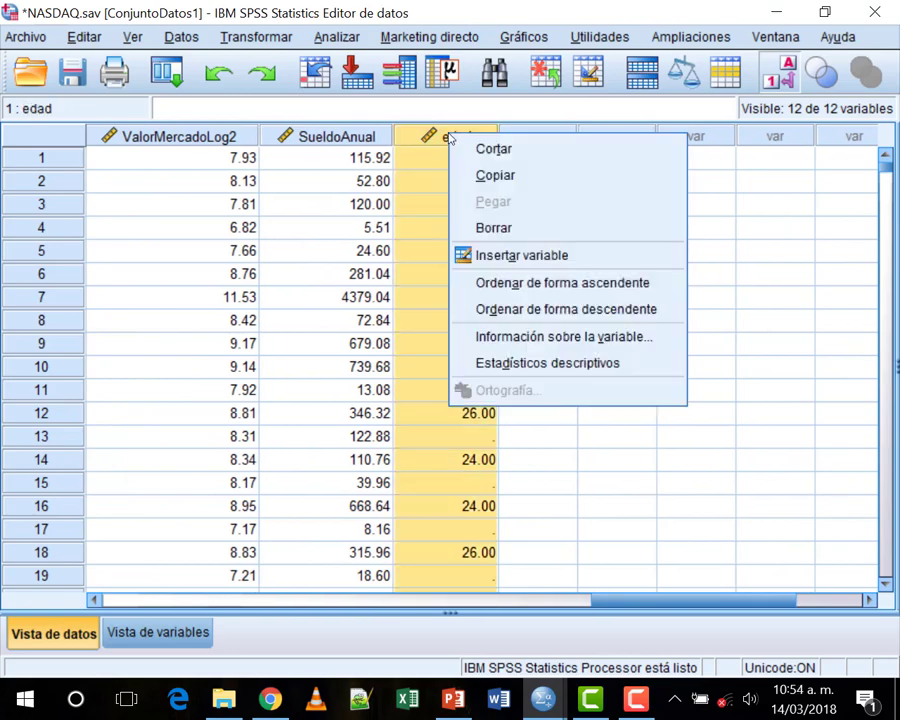
{"action": "left_click", "coordinate": [562, 283]}
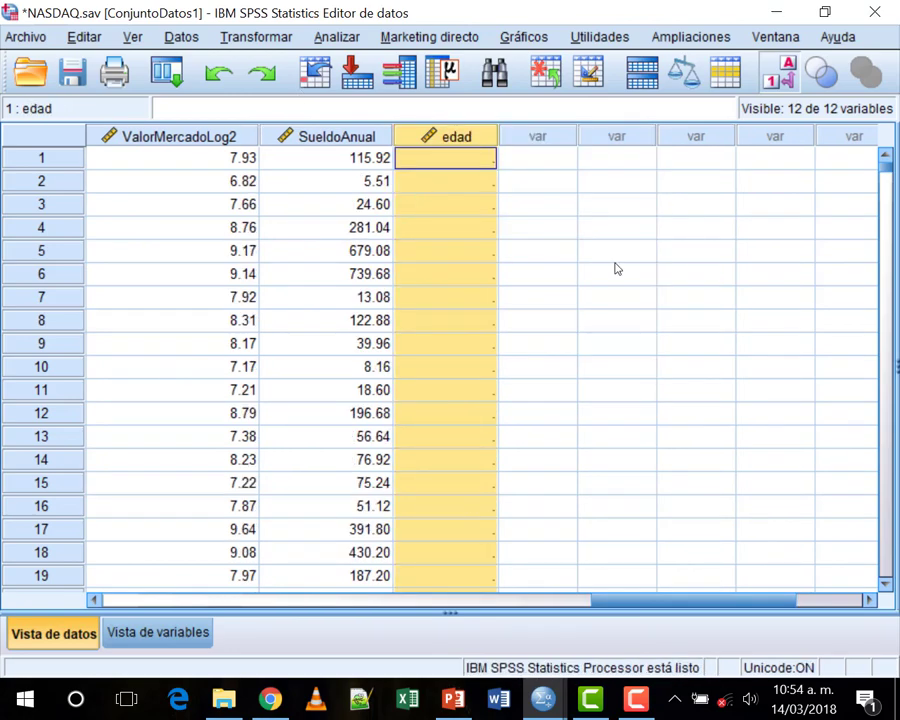
{"action": "right_click", "coordinate": [458, 136]}
{"action": "left_click", "coordinate": [578, 308]}
{"action": "left_click", "coordinate": [588, 303]}
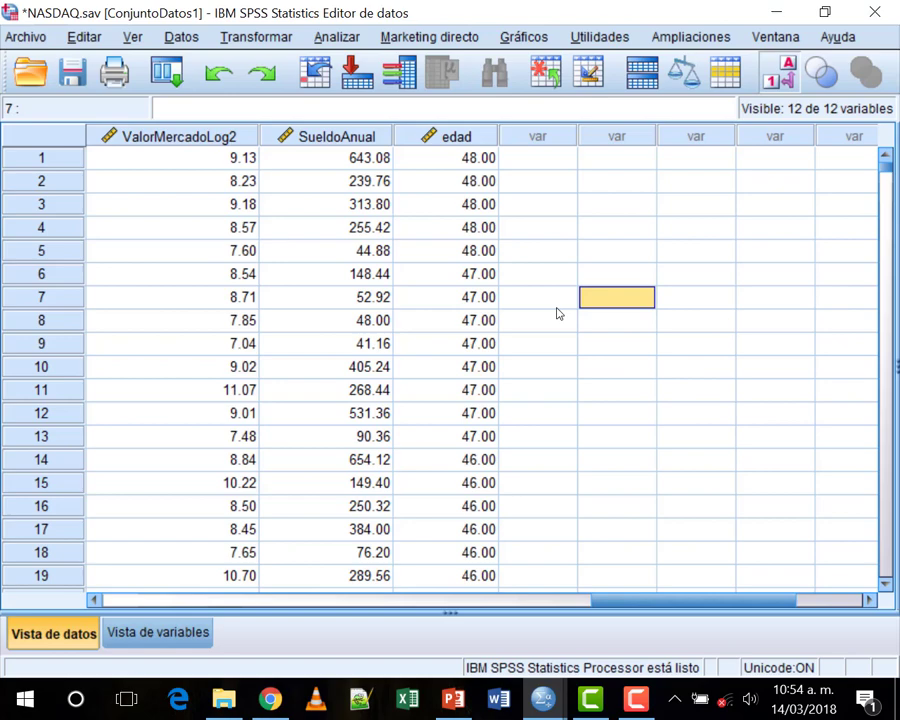
Compare the first case's edad value with its IPOyear, and check the company's symbol and name.
{"action": "left_click", "coordinate": [436, 162]}
{"action": "left_click_drag", "start_coordinate": [682, 598], "coordinate": [295, 555]}
{"action": "left_click", "coordinate": [540, 158]}
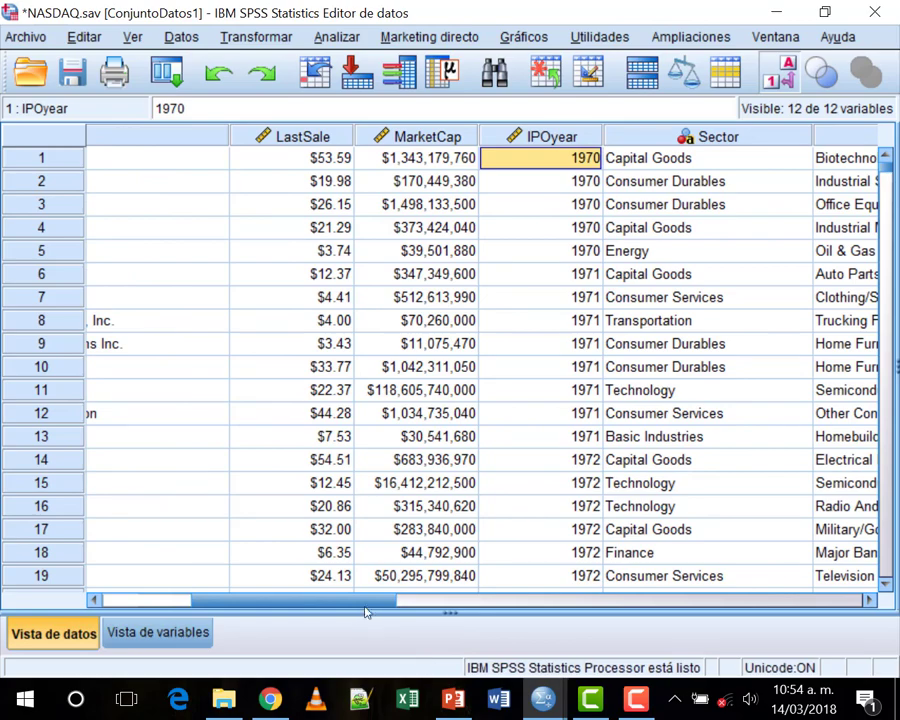
{"action": "left_click_drag", "start_coordinate": [365, 607], "coordinate": [220, 570]}
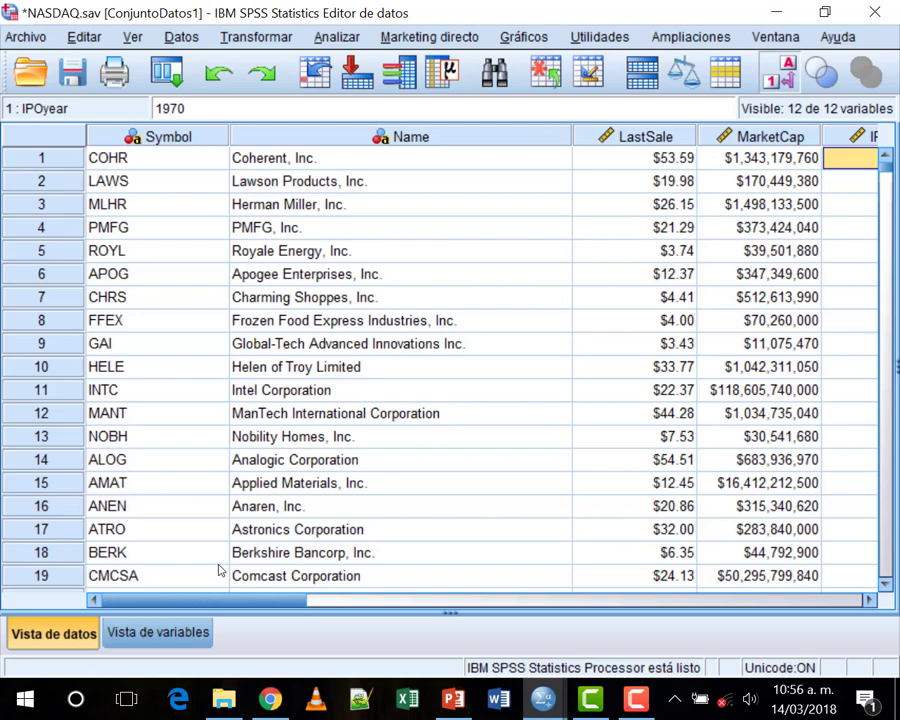
Add a variable named fechaNac below edad in the variable definitions.
{"action": "left_click", "coordinate": [166, 632]}
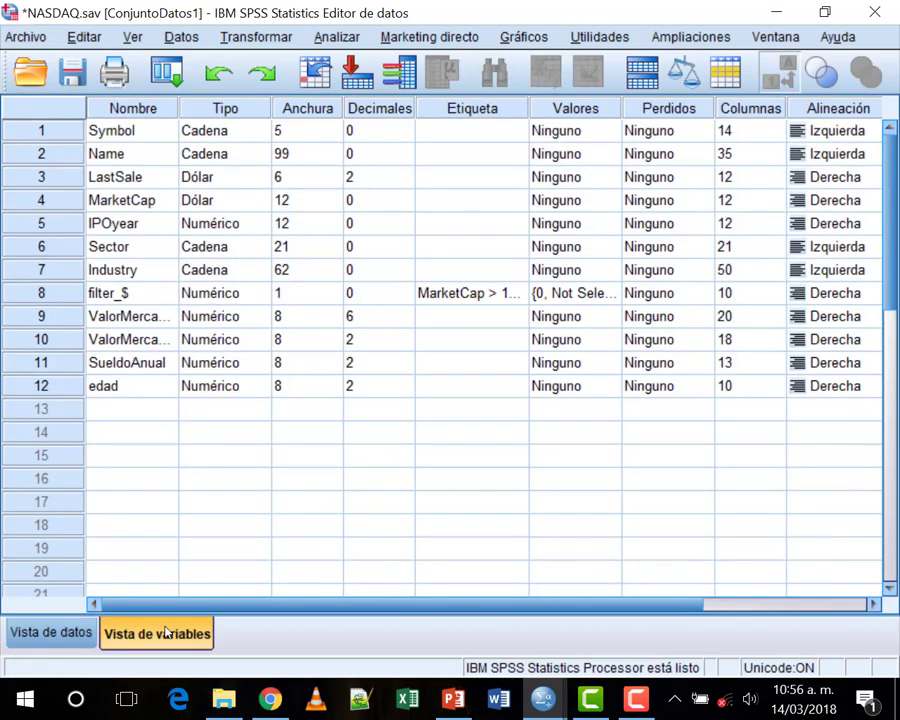
{"action": "left_click", "coordinate": [228, 390]}
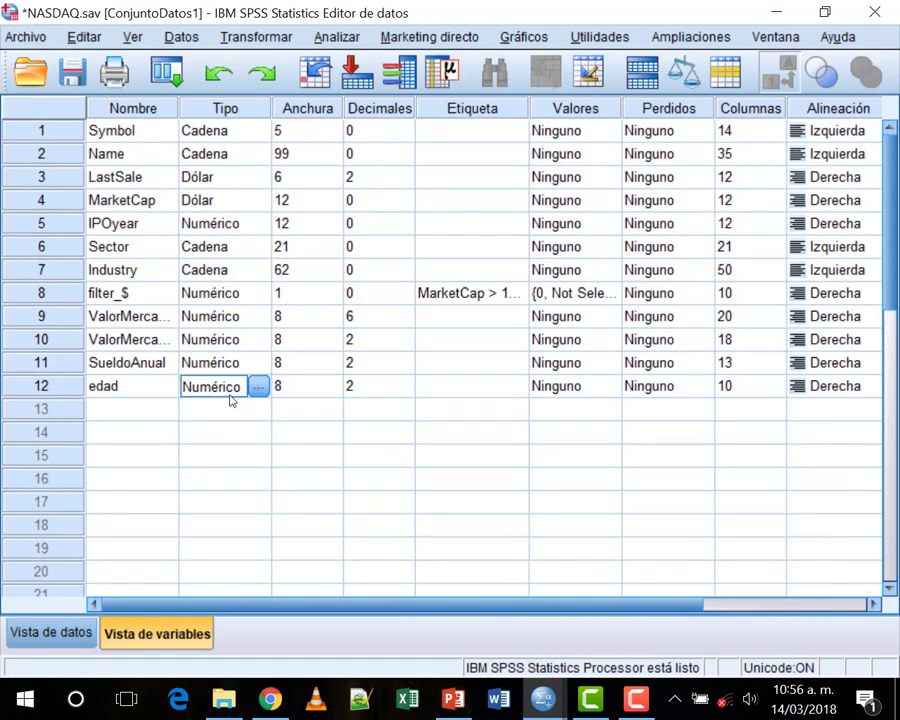
{"action": "left_click", "coordinate": [130, 404]}
{"action": "type", "text": "fechaNac"}
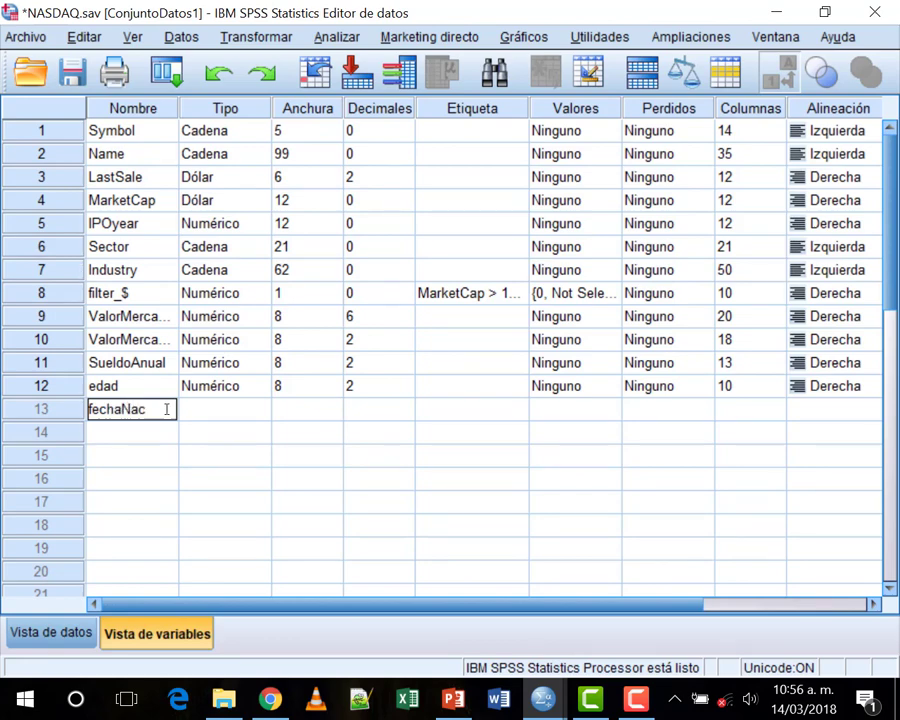
{"action": "key", "text": "Tab"}
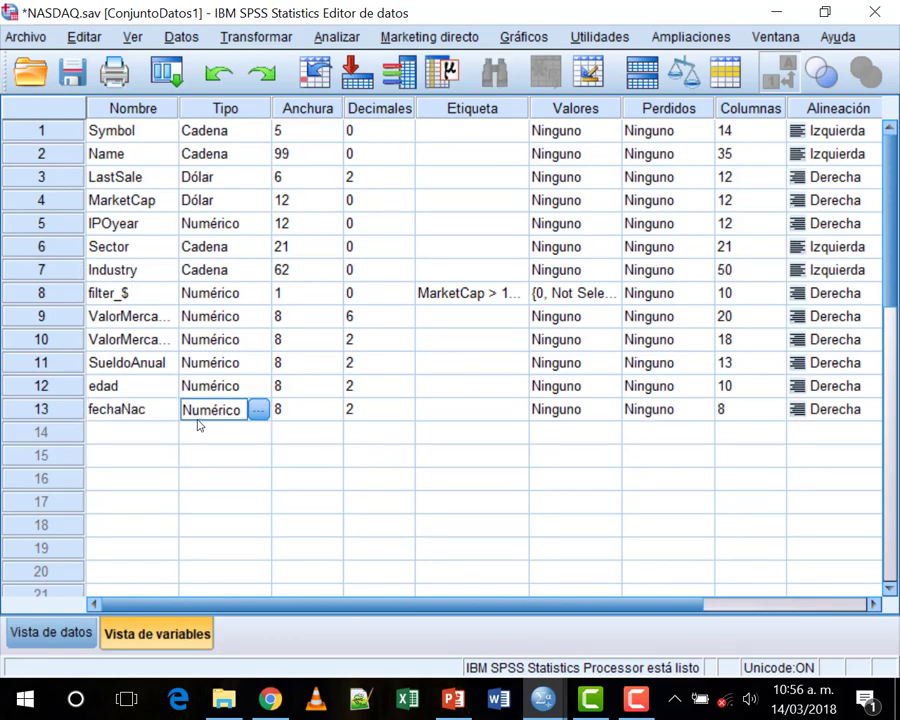
Set the type of fechaNac to Fecha with the aa/mm/dd format.
{"action": "key", "text": "space"}
{"action": "left_click", "coordinate": [230, 306]}
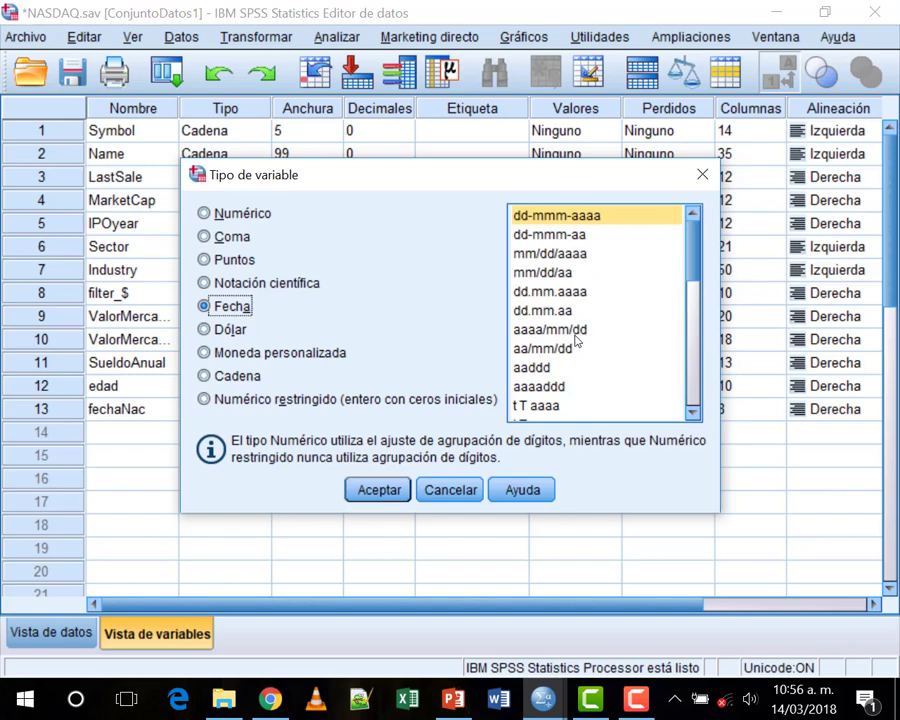
{"action": "left_click", "coordinate": [626, 350]}
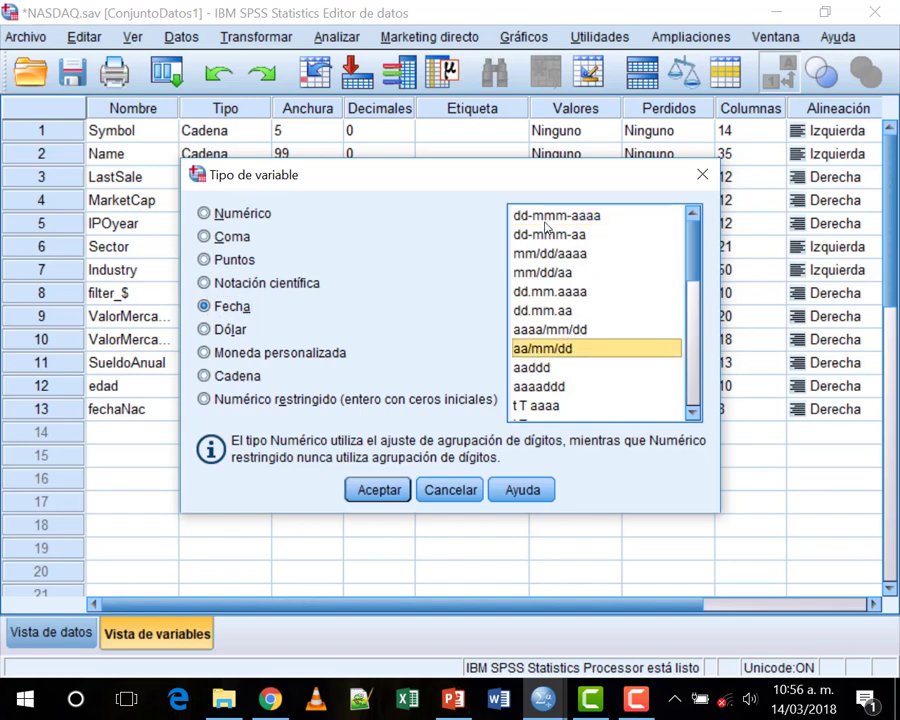
{"action": "scroll", "coordinate": [567, 322], "scroll_direction": "down", "scroll_amount": 3}
{"action": "scroll", "coordinate": [565, 325], "scroll_direction": "up", "scroll_amount": 1}
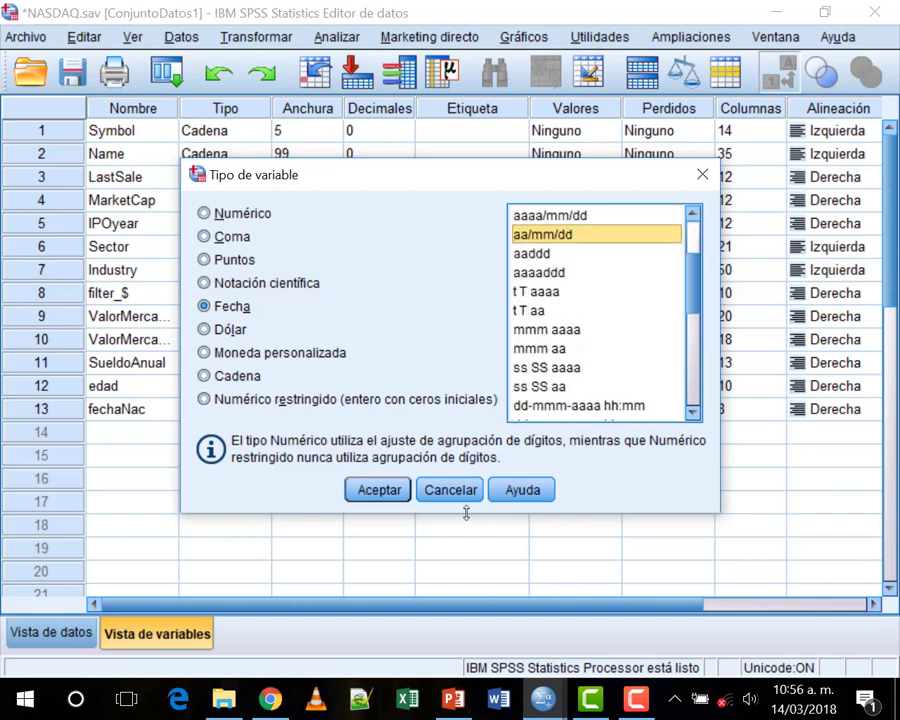
{"action": "left_click", "coordinate": [372, 491]}
{"action": "left_click", "coordinate": [372, 488]}
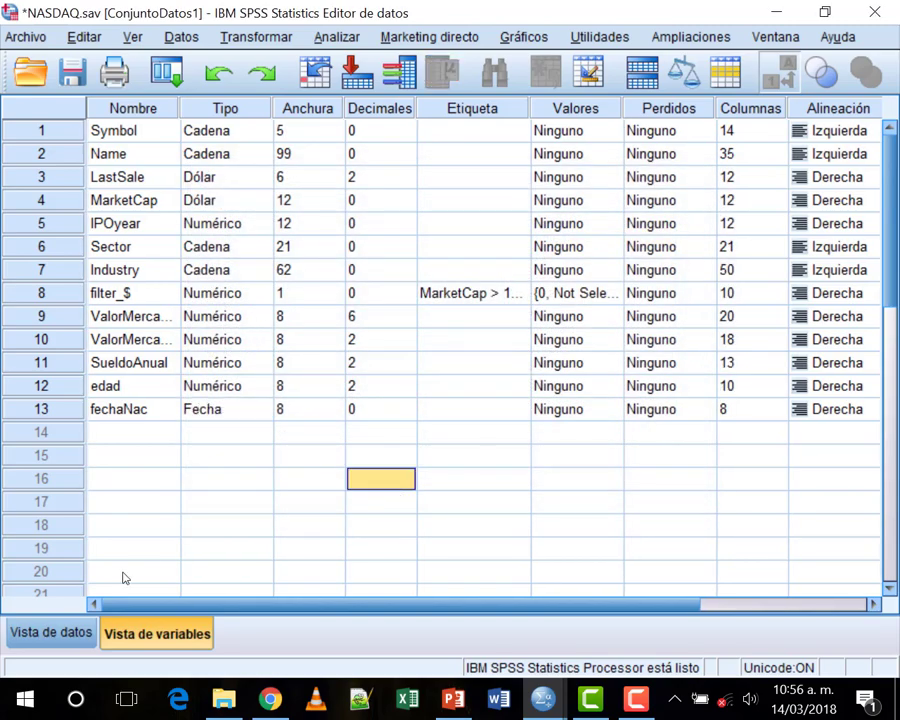
Try to enter a day-first date of birth with a four-digit year in the first case of fechaNac.
{"action": "left_click", "coordinate": [78, 633]}
{"action": "left_click_drag", "start_coordinate": [275, 600], "coordinate": [838, 541]}
{"action": "left_click", "coordinate": [307, 160]}
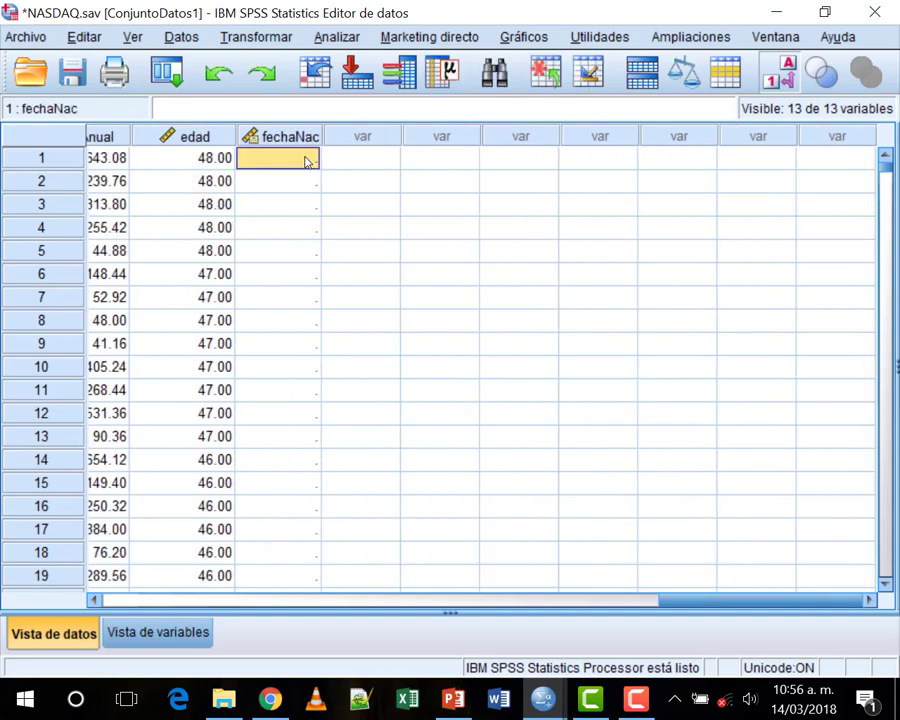
{"action": "type", "text": "16/01"}
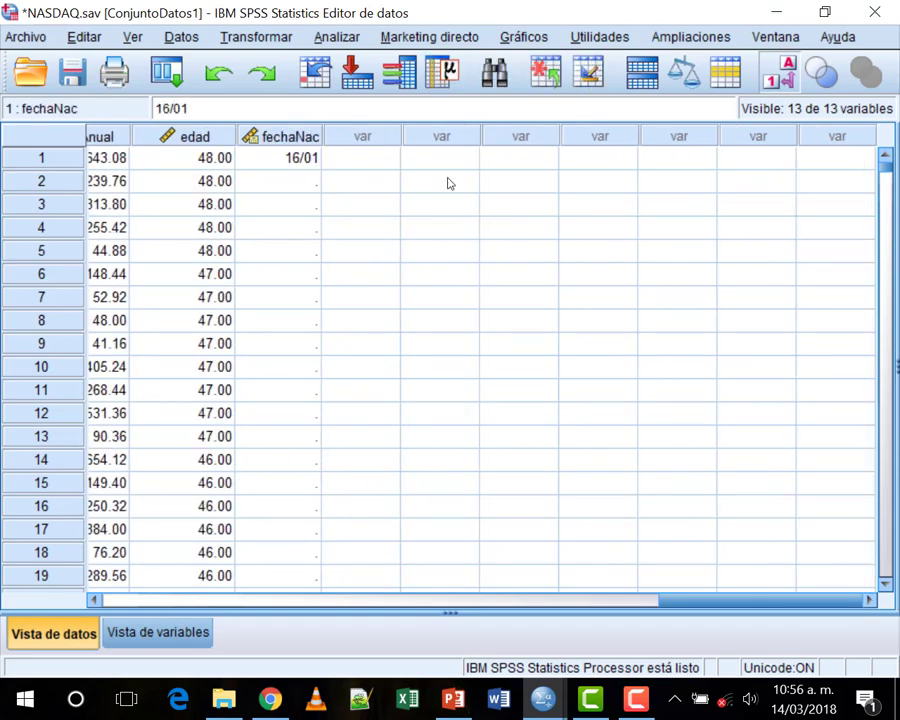
{"action": "type", "text": "/19"}
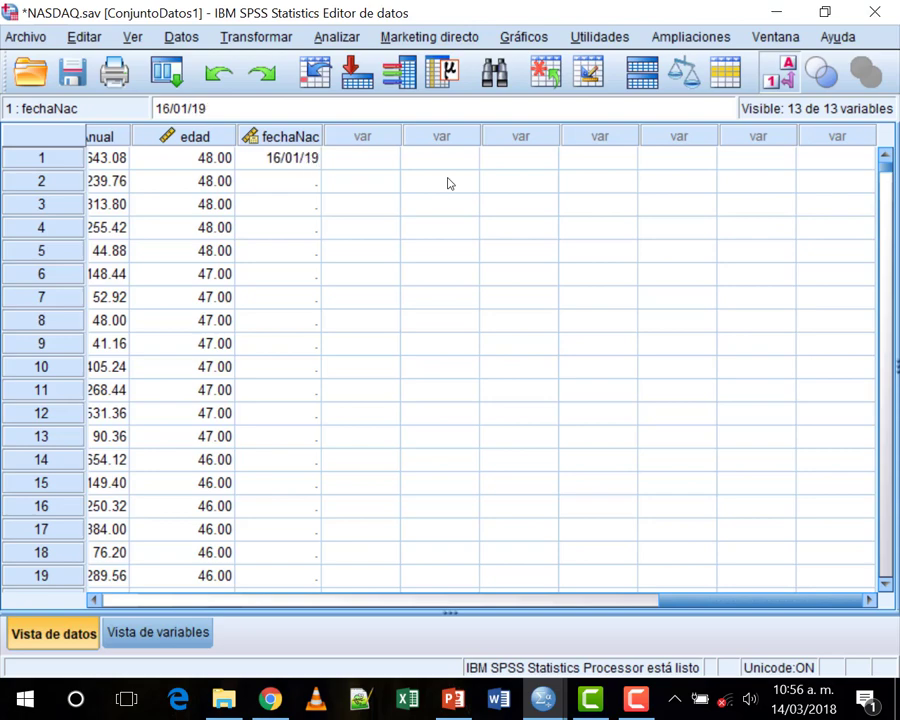
{"action": "type", "text": "50"}
{"action": "key", "text": "Return"}
{"action": "key", "text": "Up"}
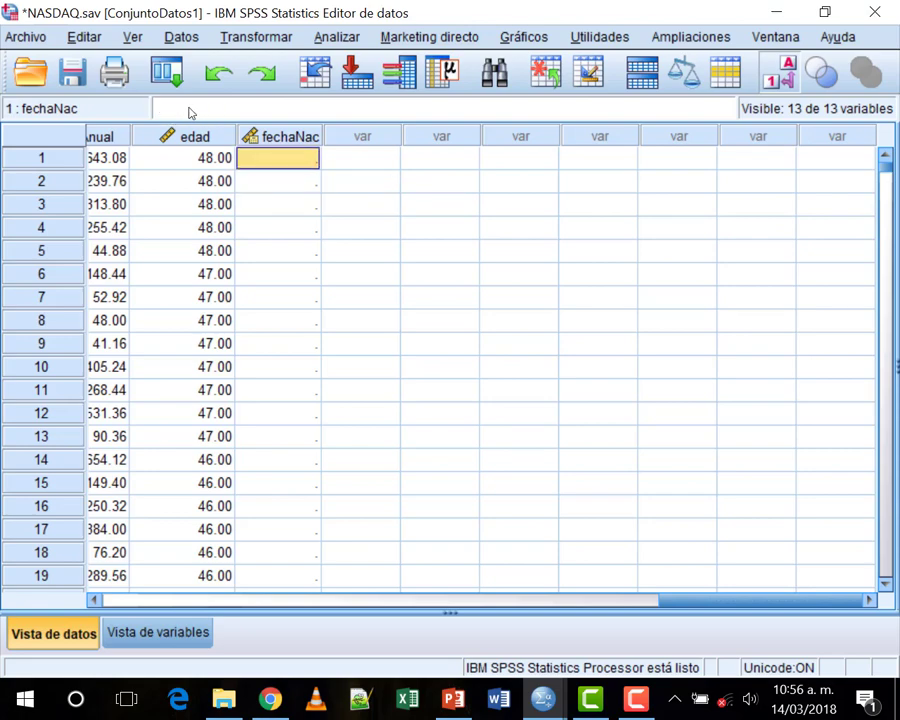
Change the date format of the fechaNac variable to aaaa/mm/dd.
{"action": "key", "text": "ctrl+t"}
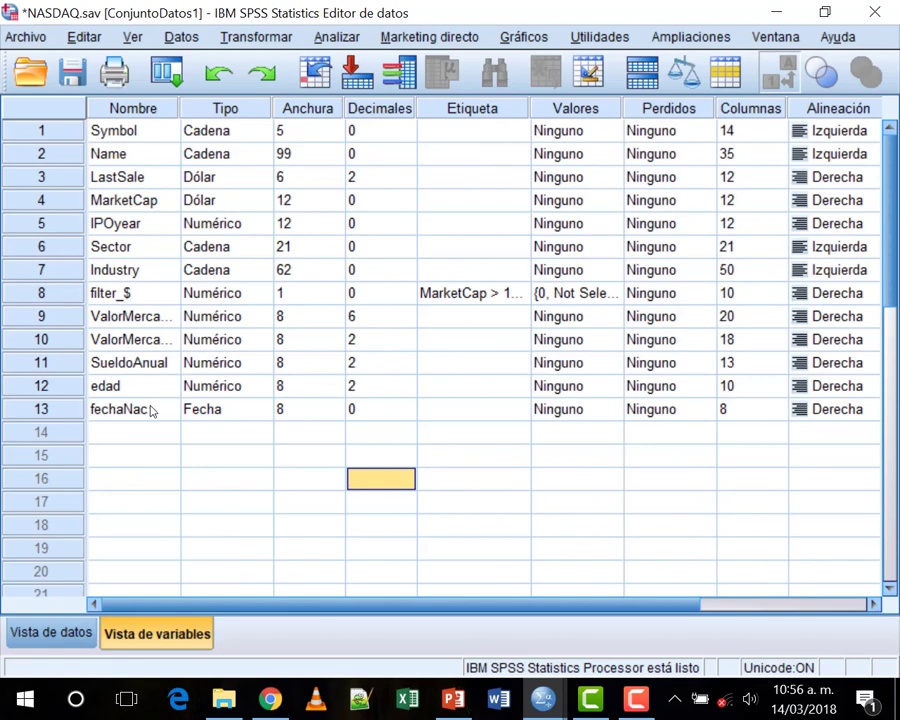
{"action": "left_click", "coordinate": [215, 409]}
{"action": "left_click", "coordinate": [258, 409]}
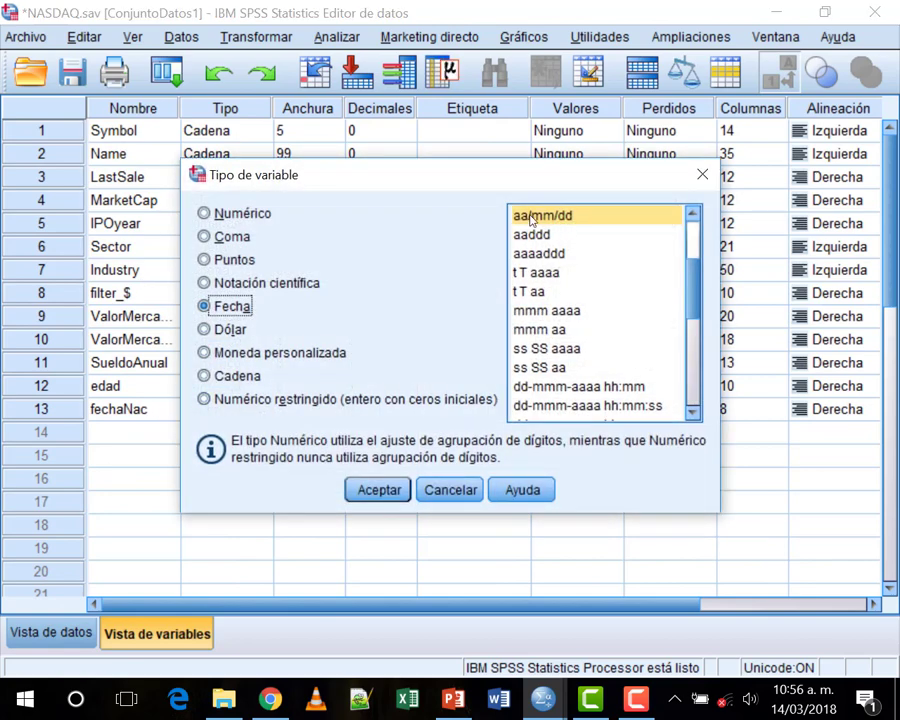
{"action": "scroll", "coordinate": [610, 295], "scroll_direction": "up", "scroll_amount": 3}
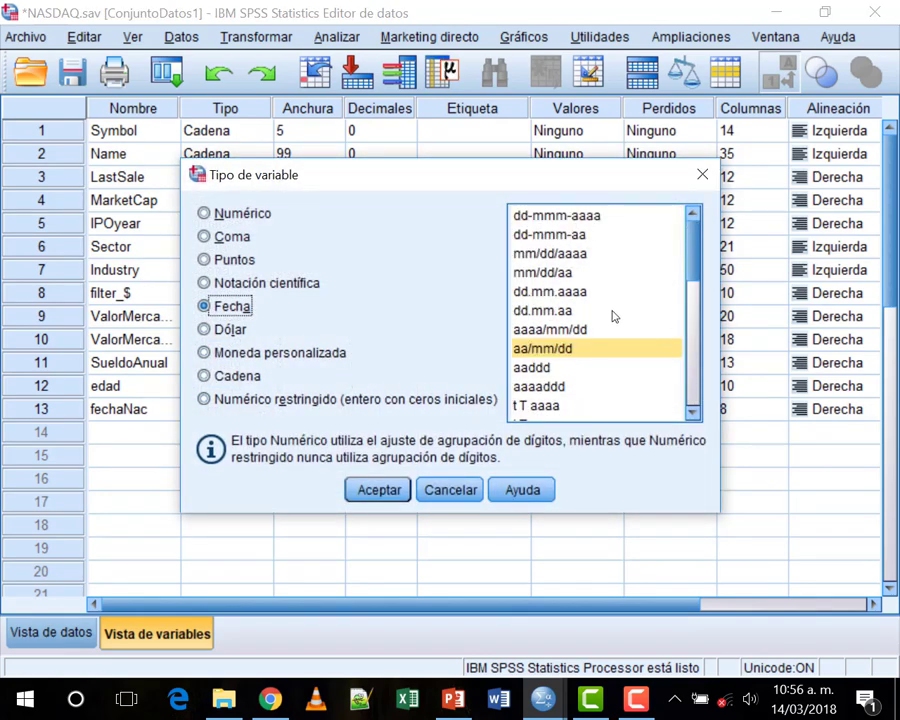
{"action": "scroll", "coordinate": [612, 305], "scroll_direction": "down", "scroll_amount": 5}
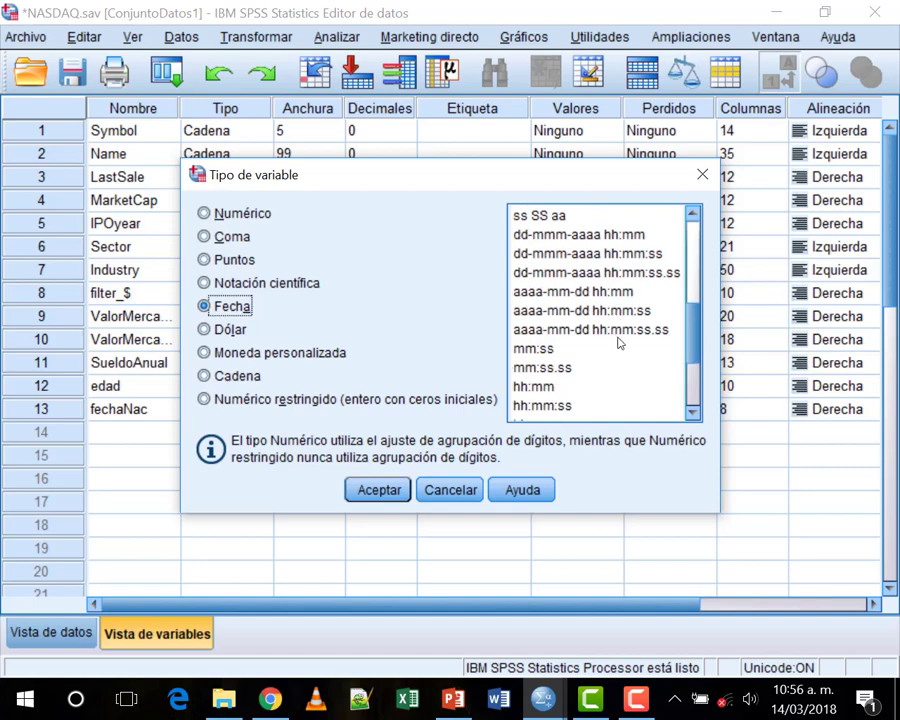
{"action": "scroll", "coordinate": [619, 342], "scroll_direction": "down", "scroll_amount": 3}
{"action": "scroll", "coordinate": [619, 343], "scroll_direction": "up", "scroll_amount": 7}
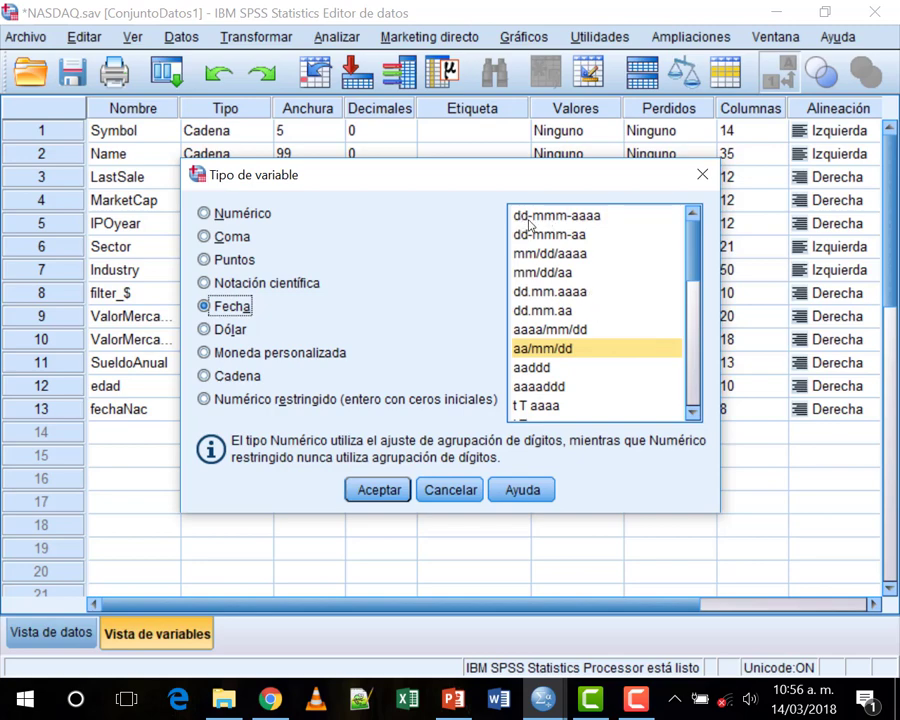
{"action": "left_click", "coordinate": [576, 236]}
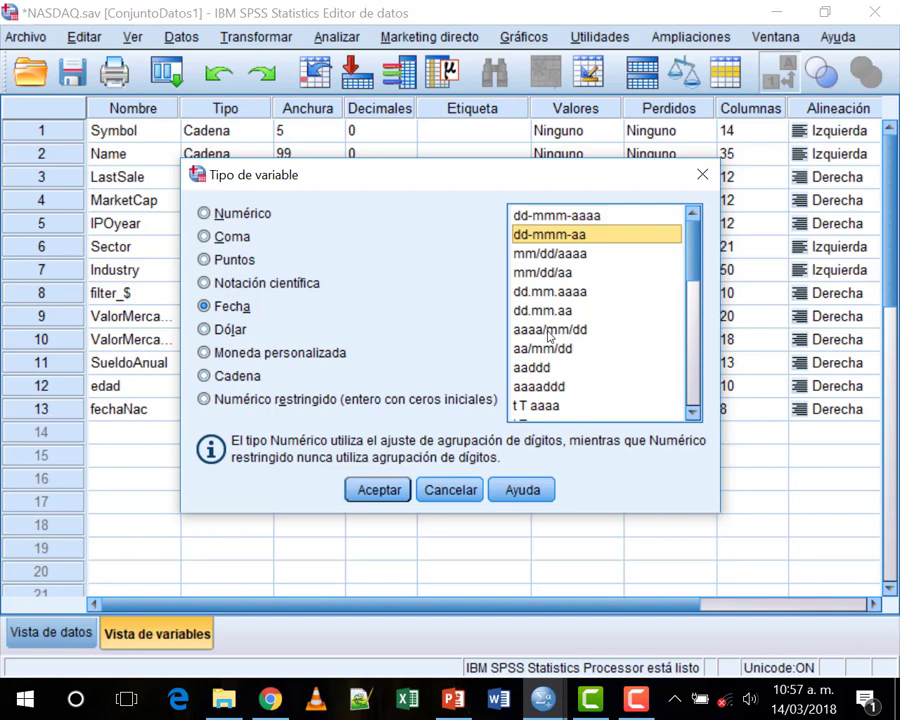
{"action": "left_click", "coordinate": [548, 330]}
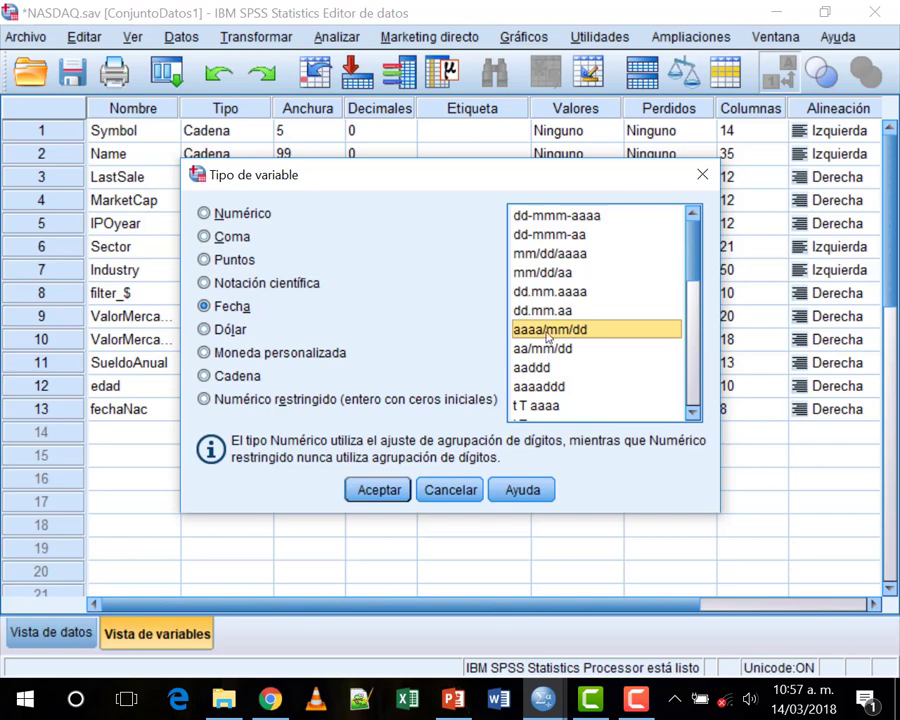
{"action": "left_click", "coordinate": [375, 488]}
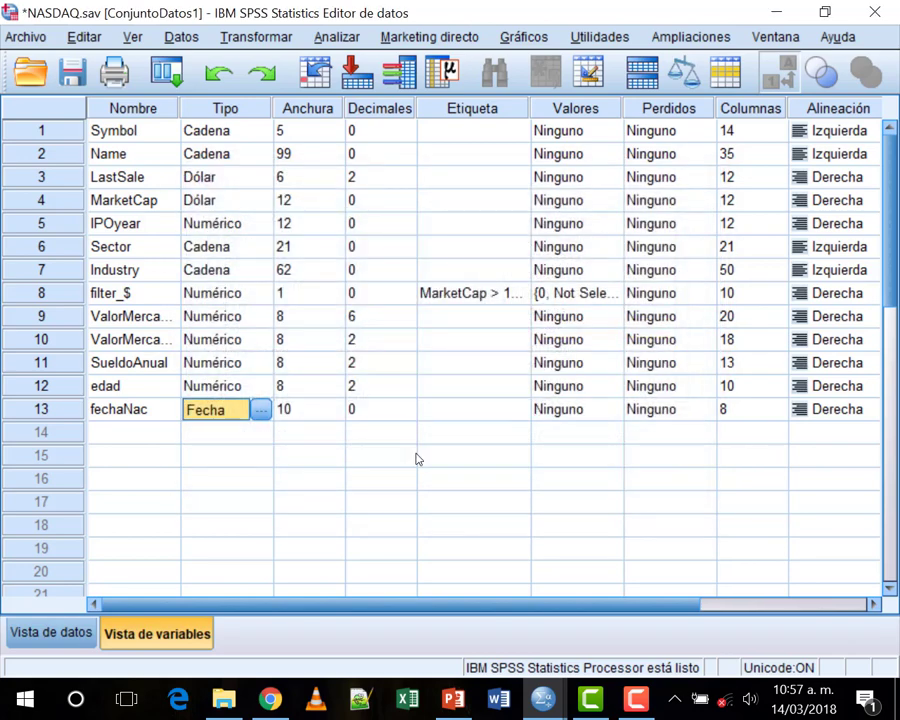
Enter a date of birth in year/month/day order in the first case of fechaNac.
{"action": "left_click", "coordinate": [32, 642]}
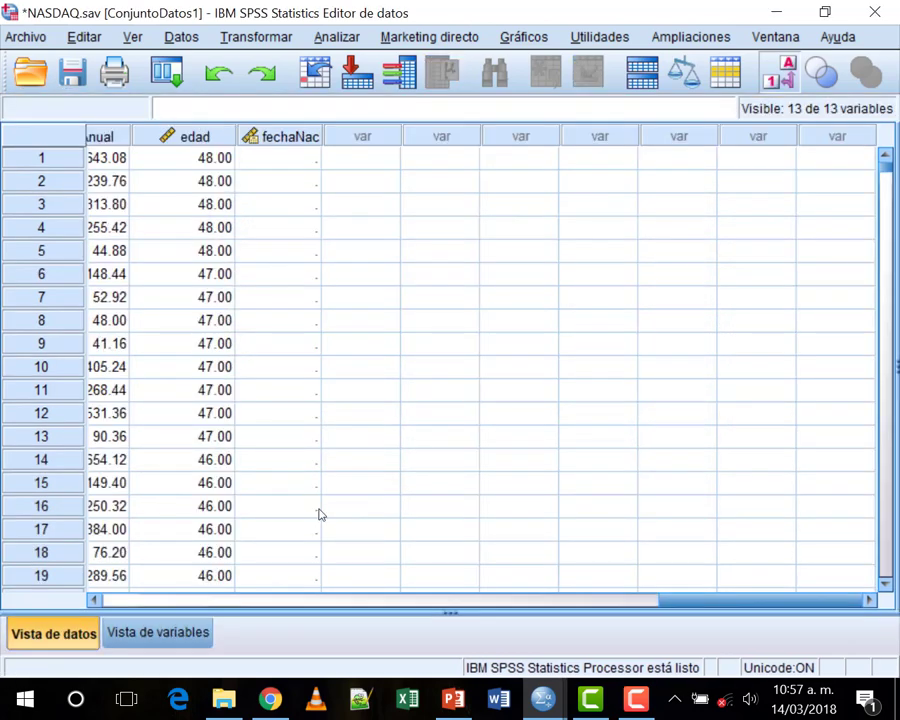
{"action": "left_click", "coordinate": [384, 200]}
{"action": "left_click", "coordinate": [278, 136]}
{"action": "type", "text": "19"}
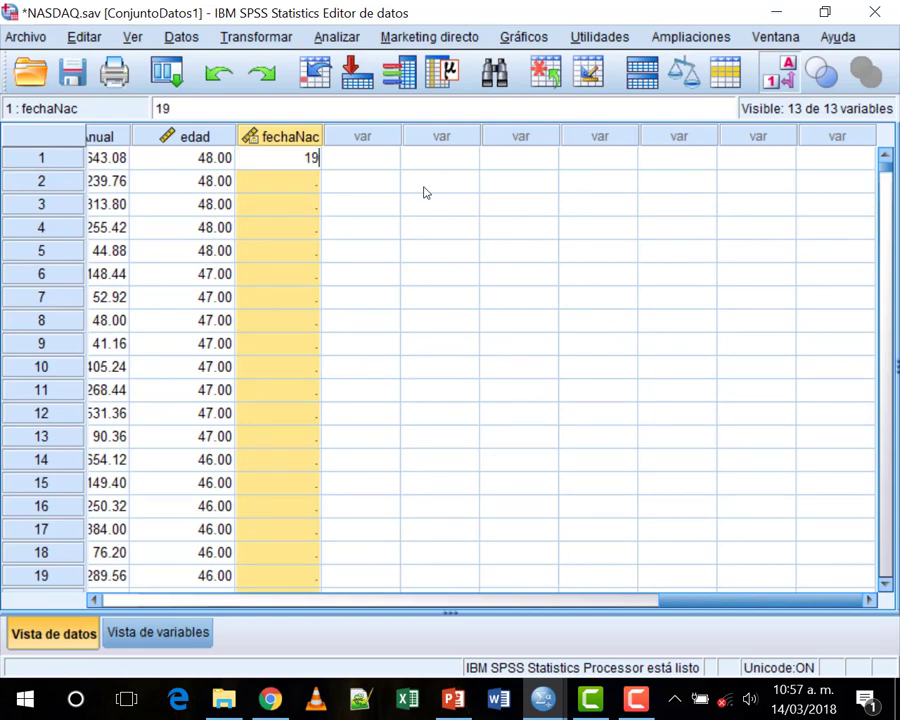
{"action": "type", "text": "50/01"}
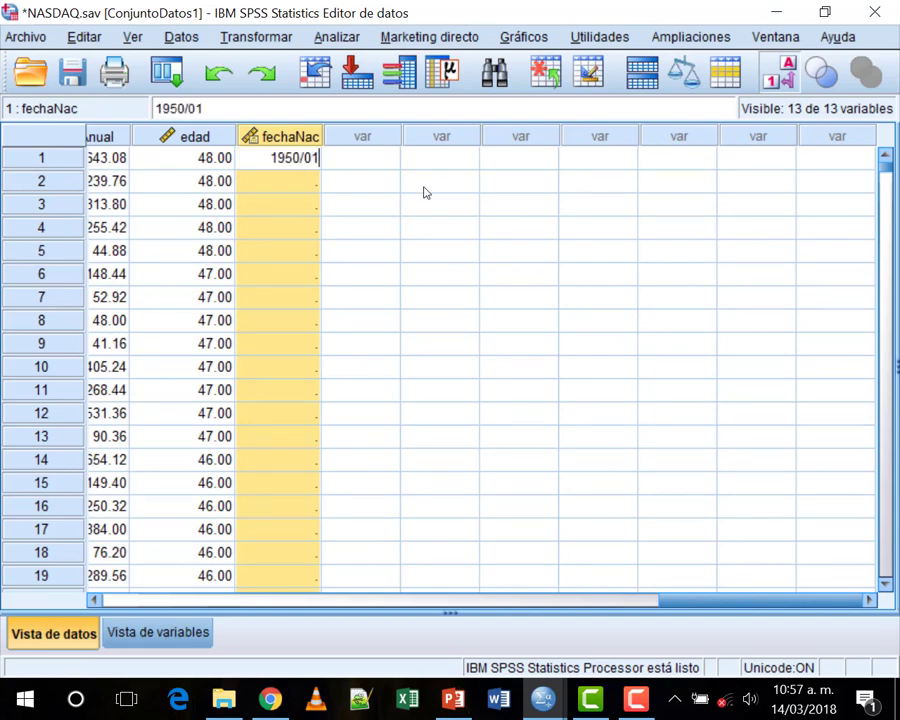
{"action": "type", "text": "/15"}
{"action": "key", "text": "Return"}
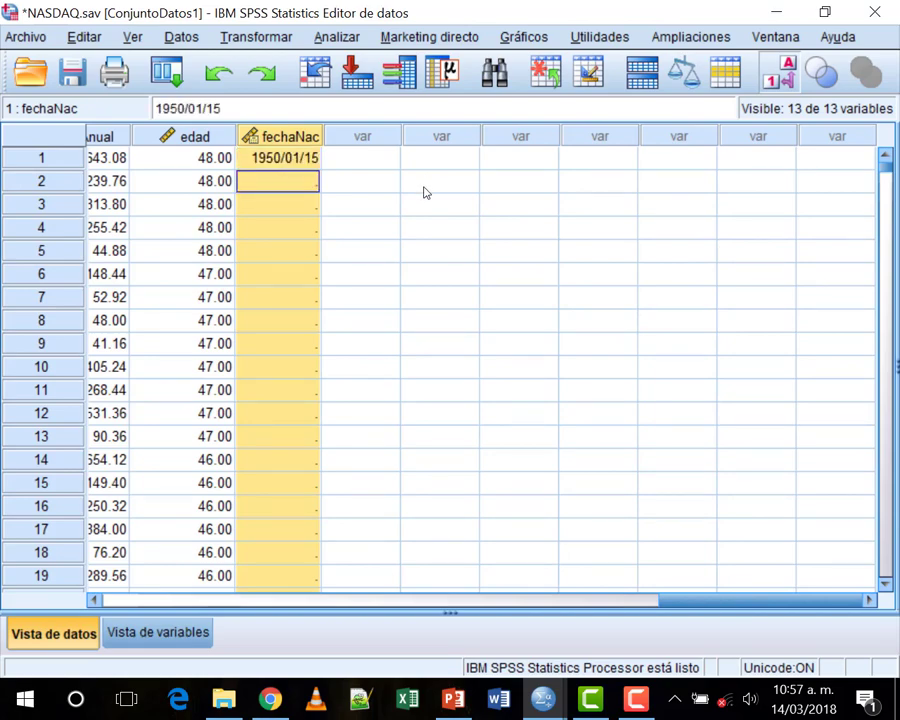
{"action": "left_click", "coordinate": [424, 190]}
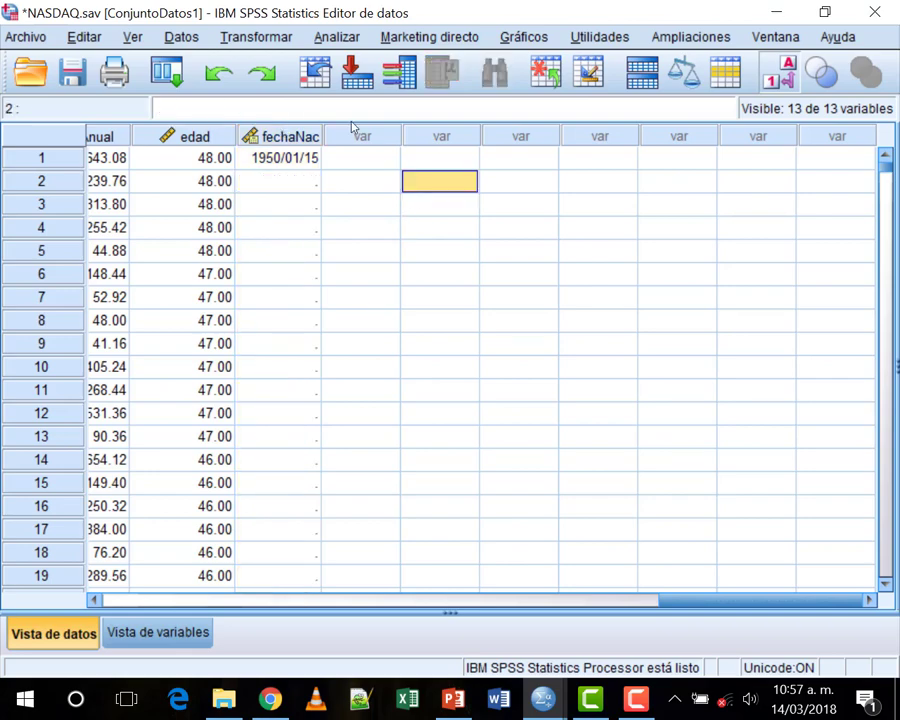
Widen the fechaNac column in the data view.
{"action": "left_click_drag", "start_coordinate": [320, 136], "coordinate": [368, 136]}
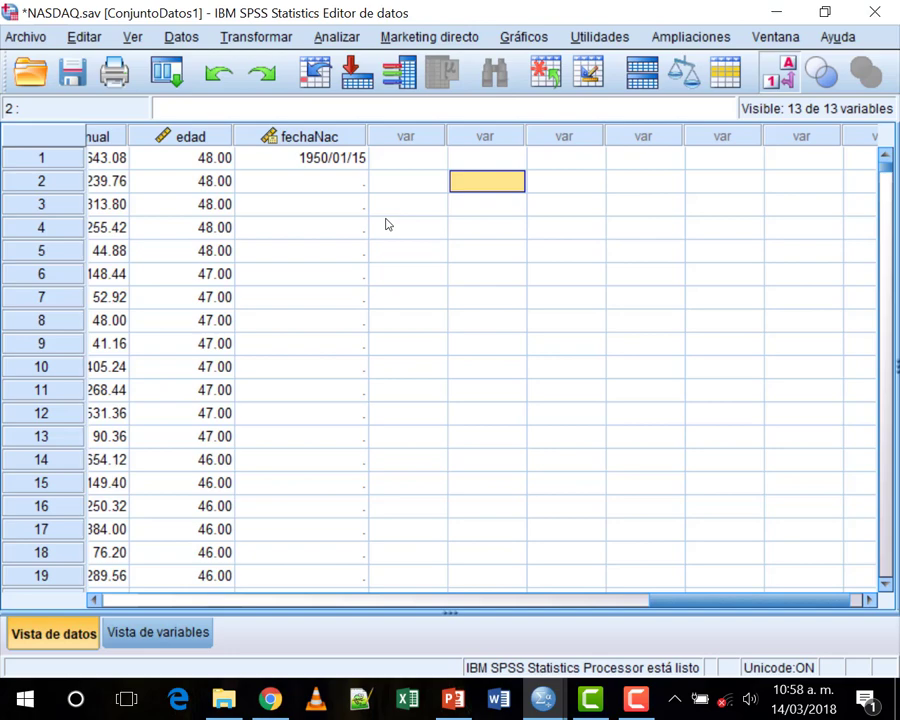
{"action": "left_click_drag", "start_coordinate": [447, 136], "coordinate": [573, 139]}
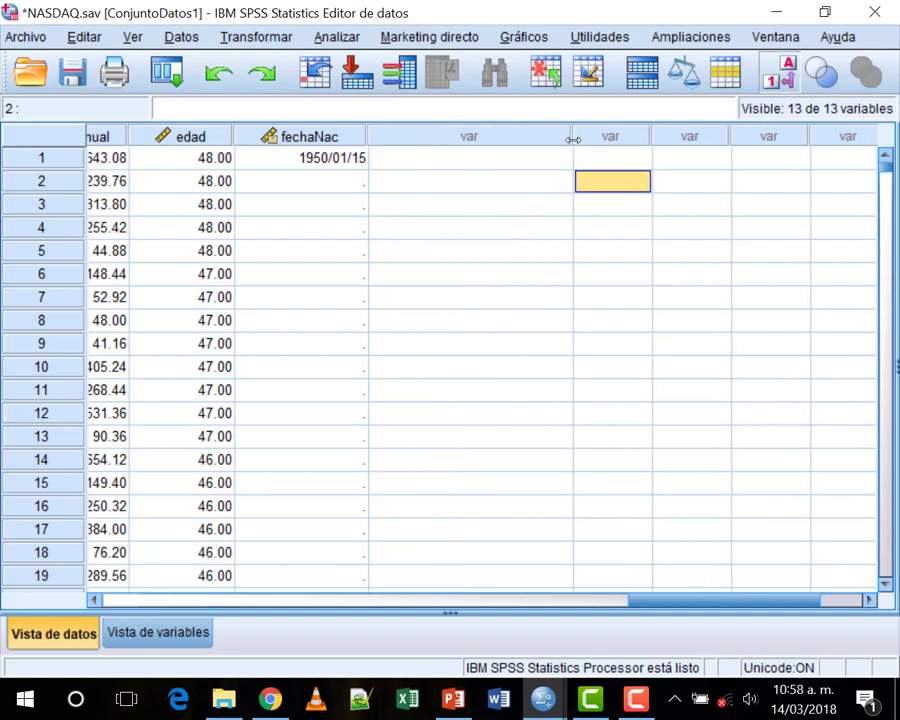
{"action": "left_click", "coordinate": [424, 162]}
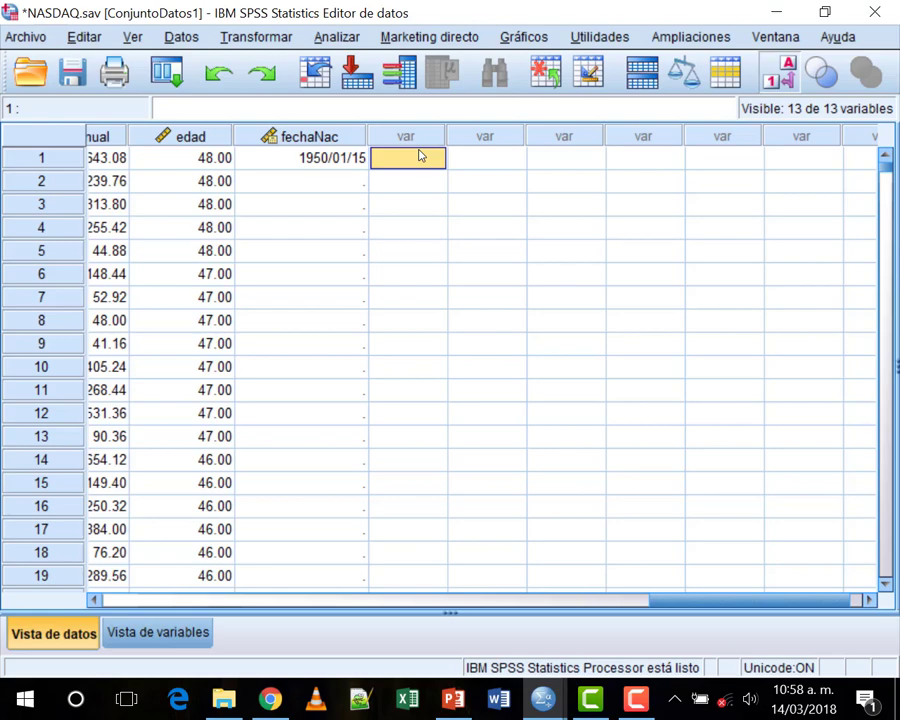
Clear the date of birth from the first case of fechaNac.
{"action": "left_click", "coordinate": [304, 157]}
{"action": "key", "text": "Delete"}
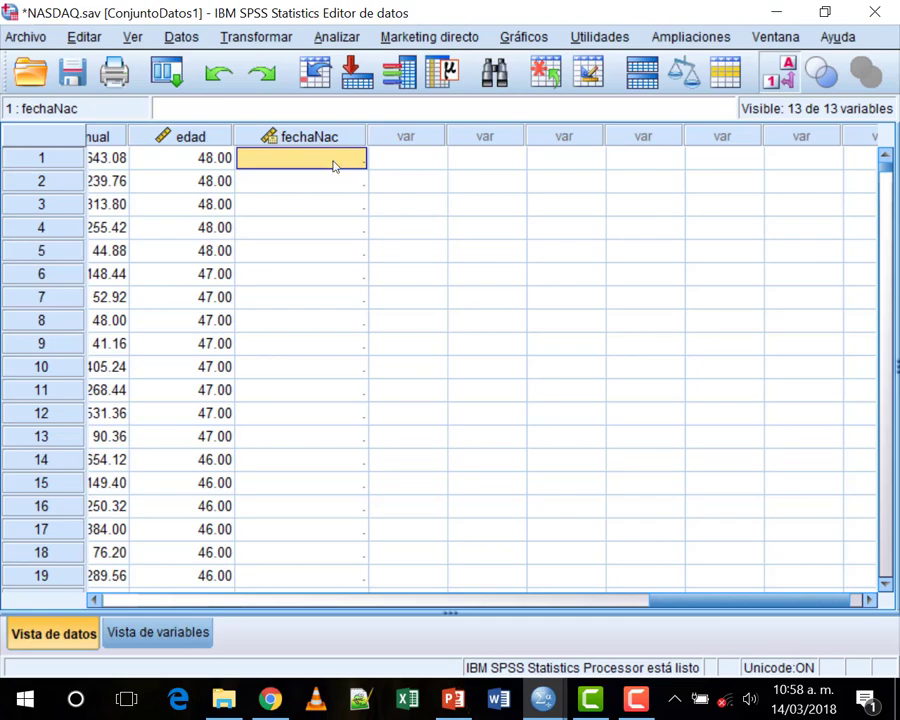
{"action": "left_click", "coordinate": [463, 298]}
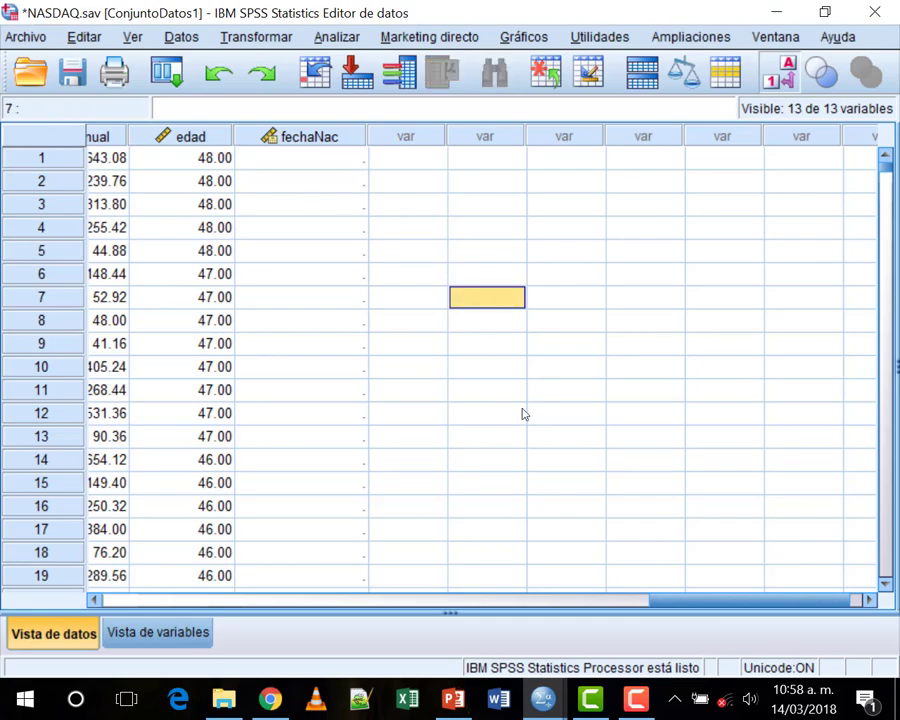
Sort the cases by IPOyear in ascending order.
{"action": "left_click_drag", "start_coordinate": [686, 604], "coordinate": [572, 557]}
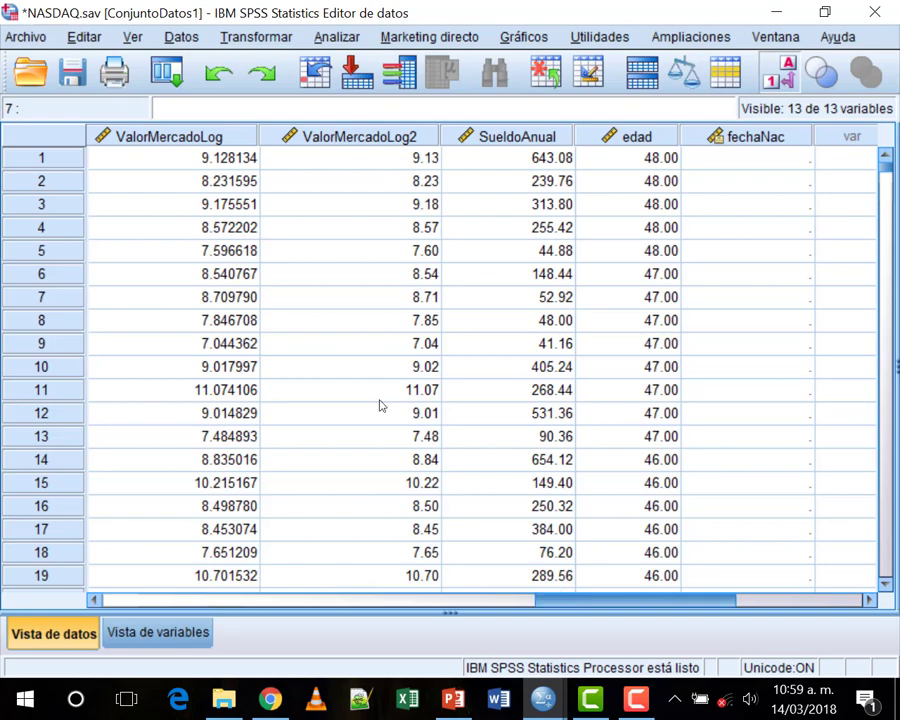
{"action": "left_click", "coordinate": [464, 600]}
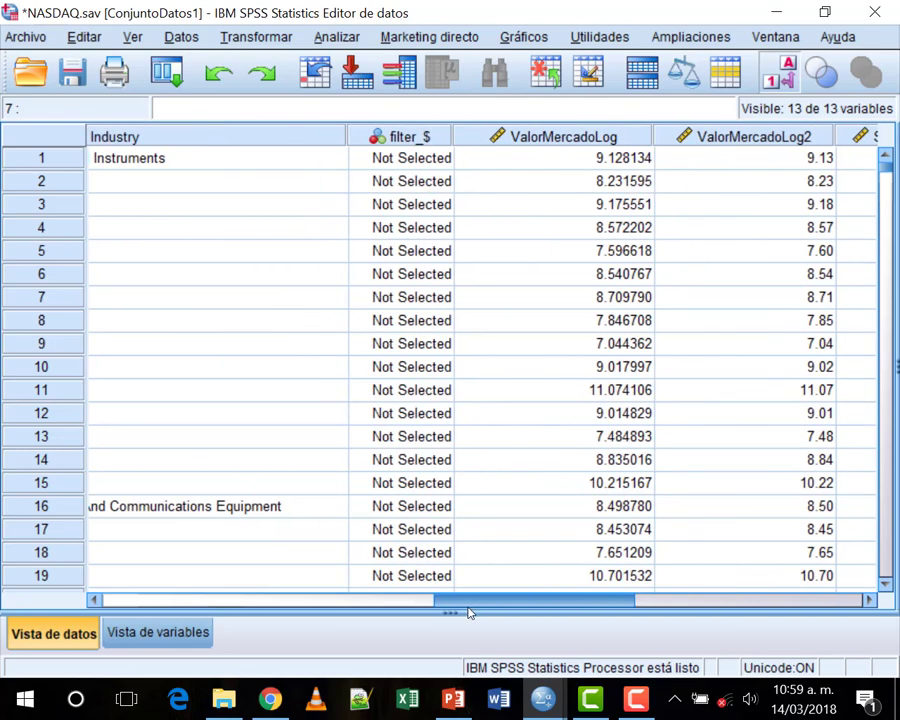
{"action": "left_click_drag", "start_coordinate": [484, 602], "coordinate": [229, 573]}
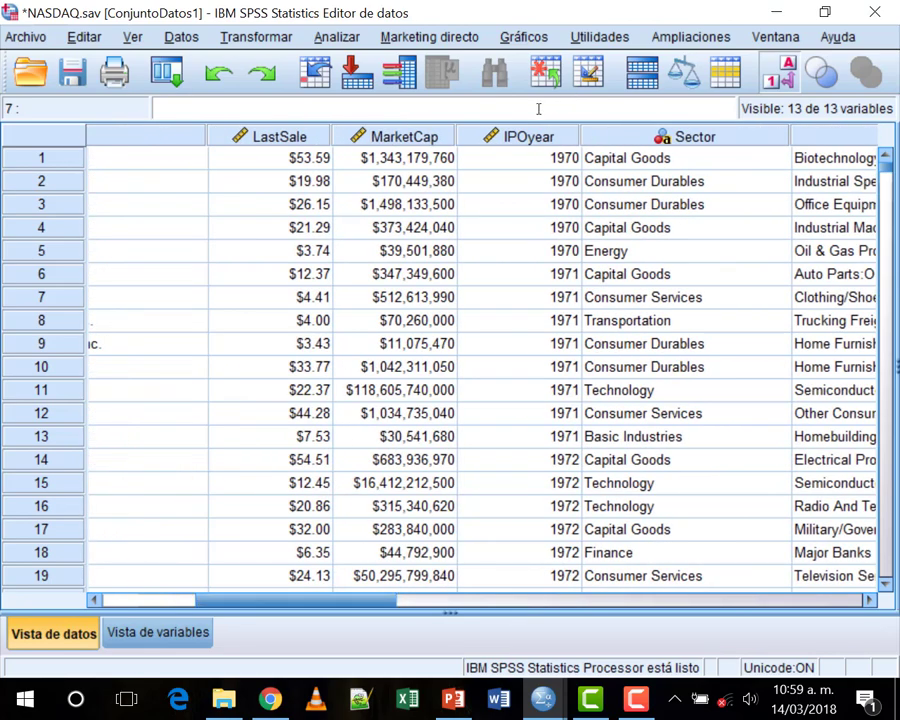
{"action": "right_click", "coordinate": [531, 139]}
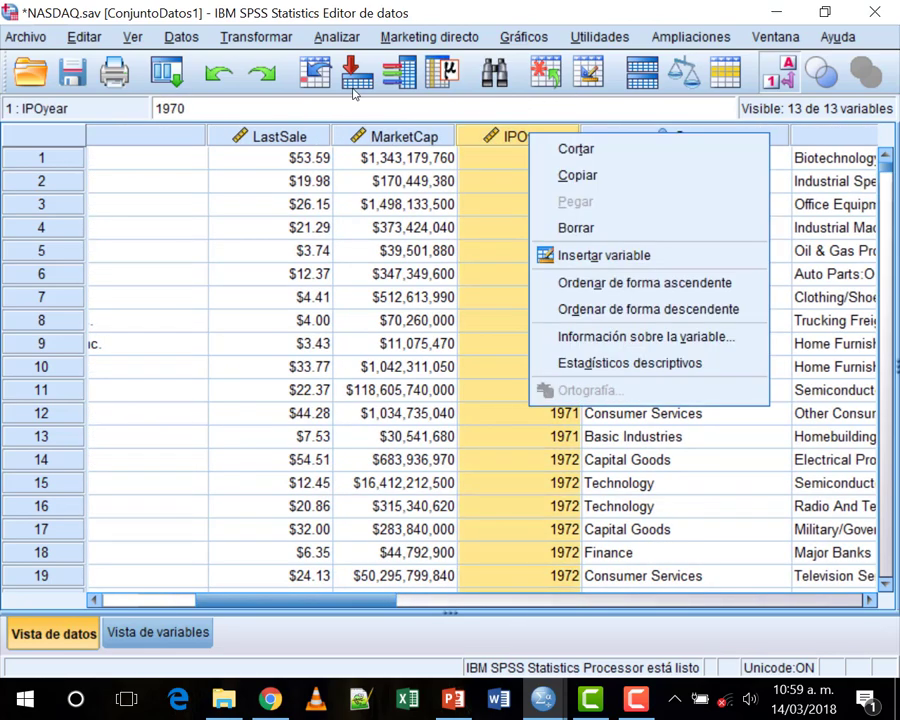
{"action": "left_click", "coordinate": [650, 282]}
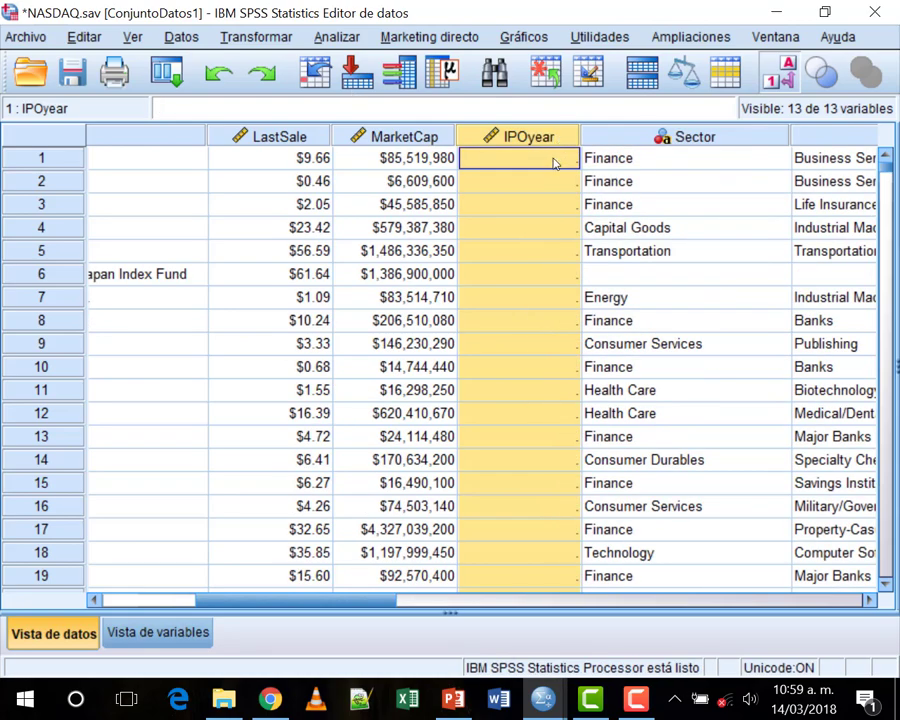
Examine the sorted IPOyear column to find where missing values end and recorded years begin.
{"action": "left_click", "coordinate": [568, 228]}
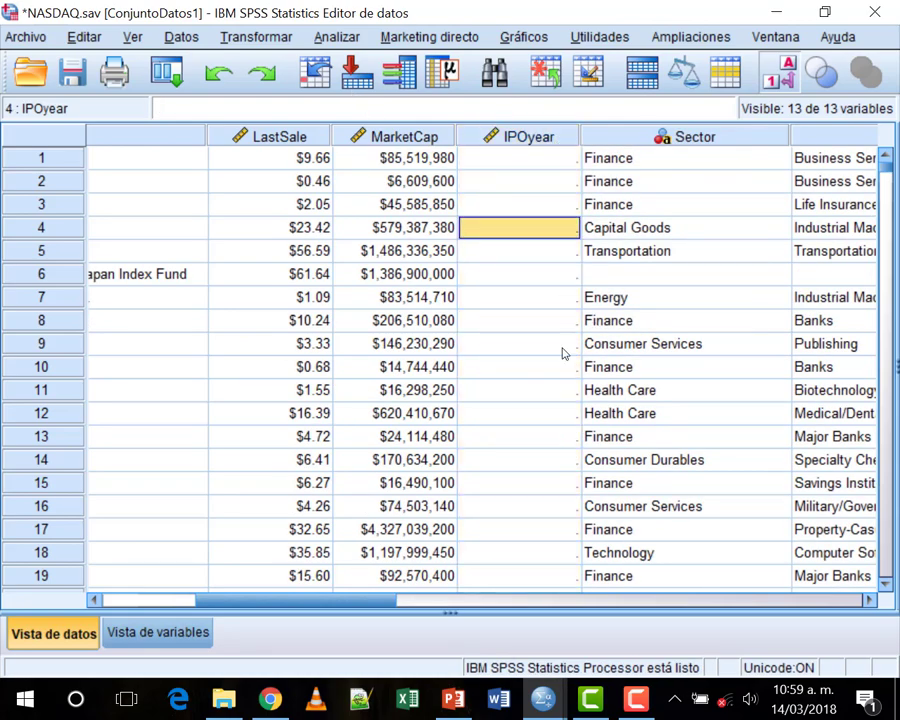
{"action": "scroll", "coordinate": [561, 353], "scroll_direction": "down", "scroll_amount": 20}
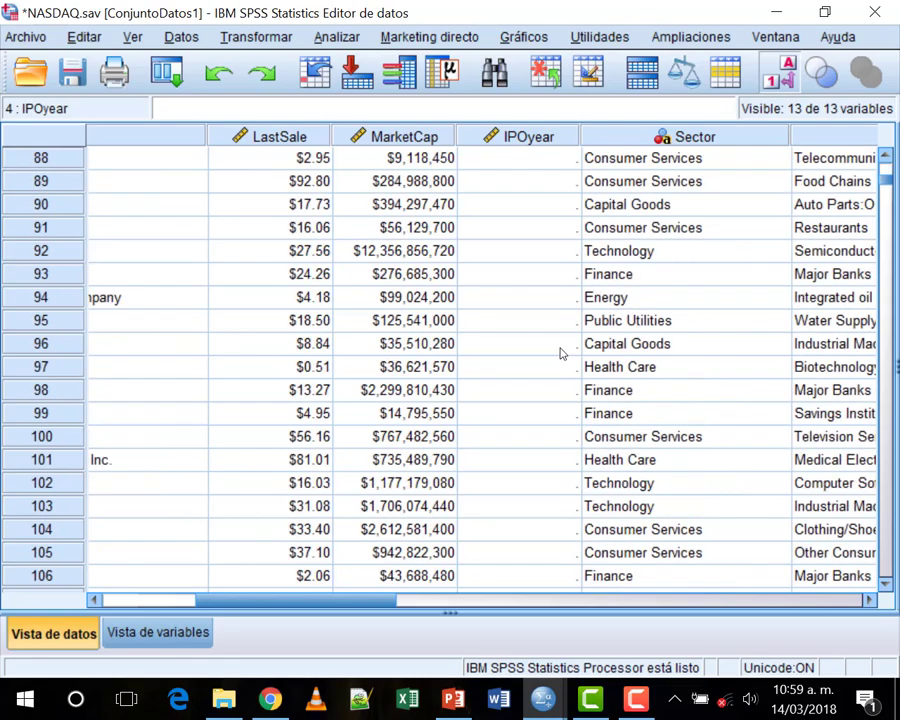
{"action": "scroll", "coordinate": [557, 353], "scroll_direction": "down", "scroll_amount": 20}
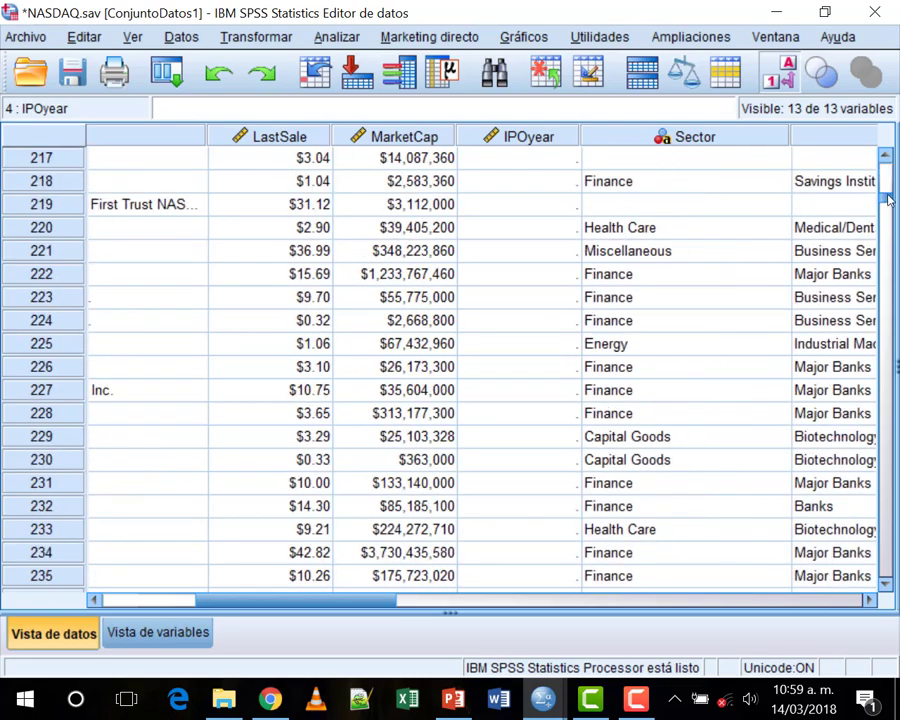
{"action": "left_click_drag", "start_coordinate": [890, 283], "coordinate": [893, 376]}
{"action": "left_click", "coordinate": [511, 250]}
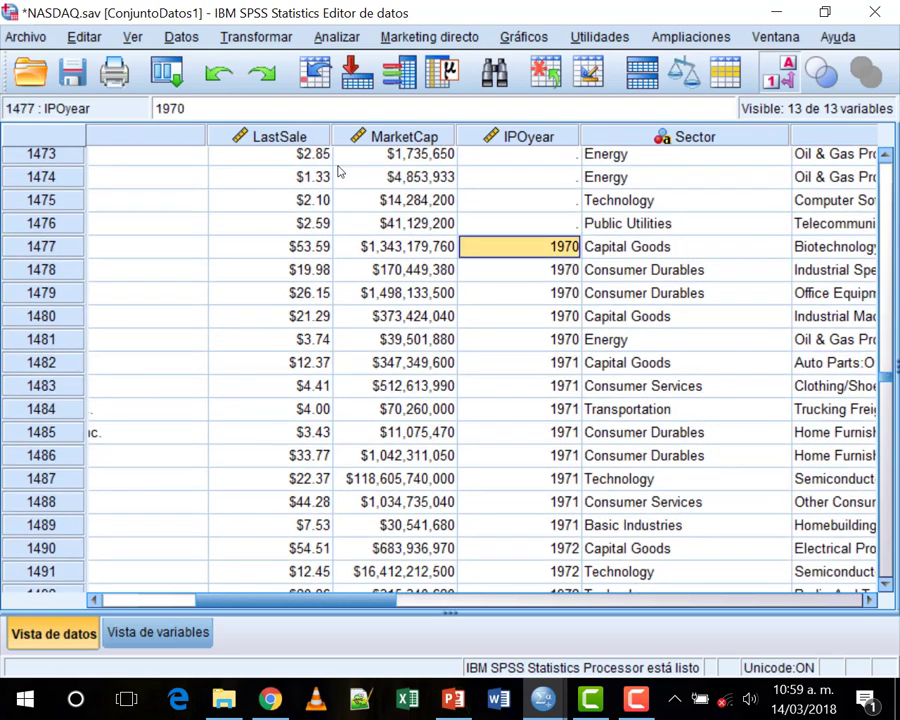
{"action": "left_click", "coordinate": [511, 220]}
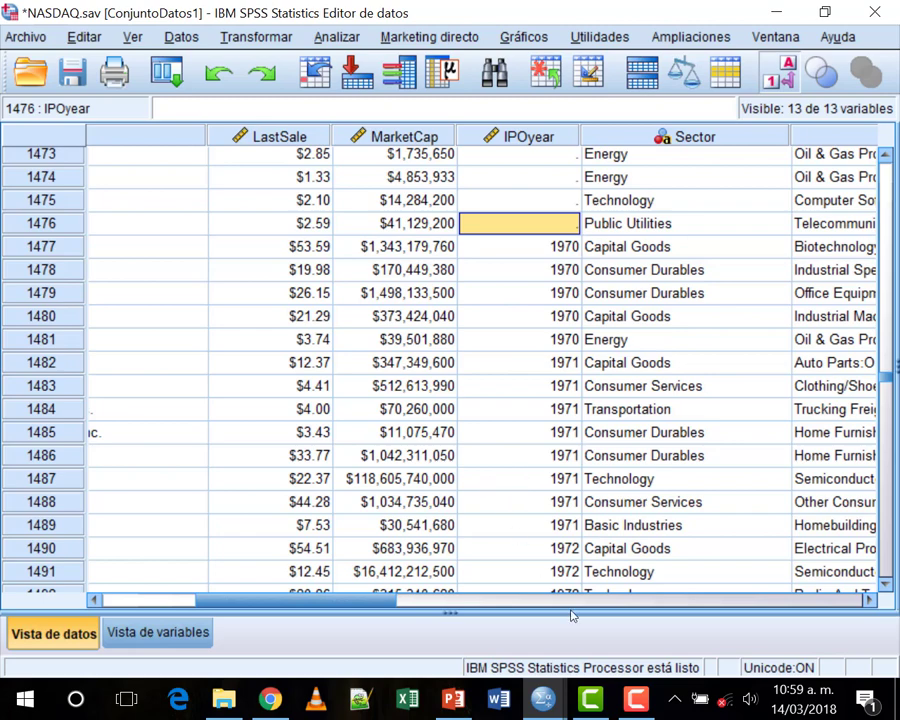
Save the changes to the NASDAQ.sav dataset.
{"action": "left_click", "coordinate": [636, 698]}
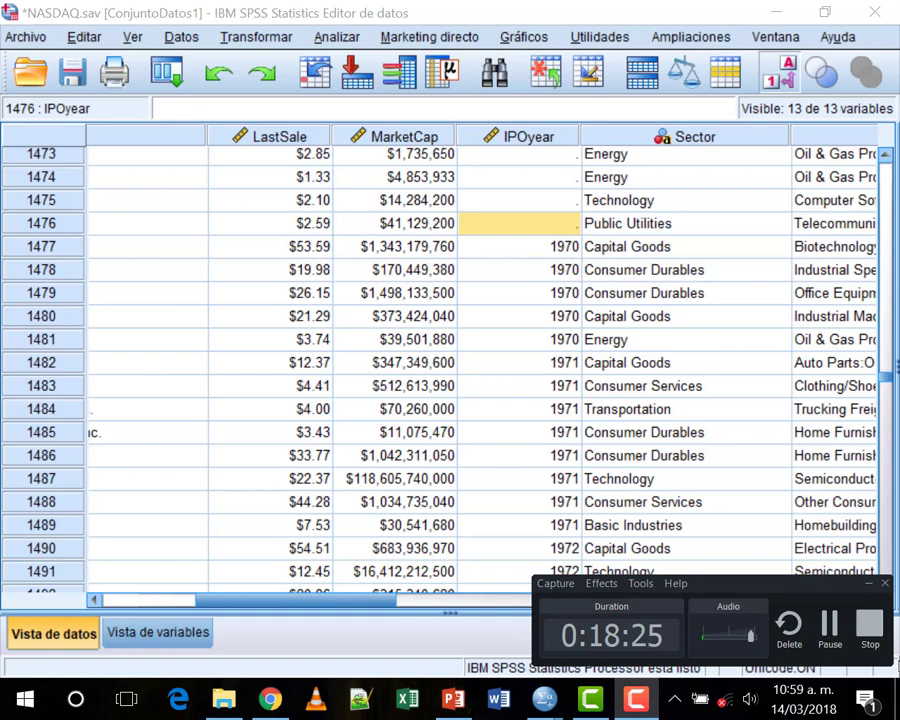
{"action": "left_click", "coordinate": [629, 547]}
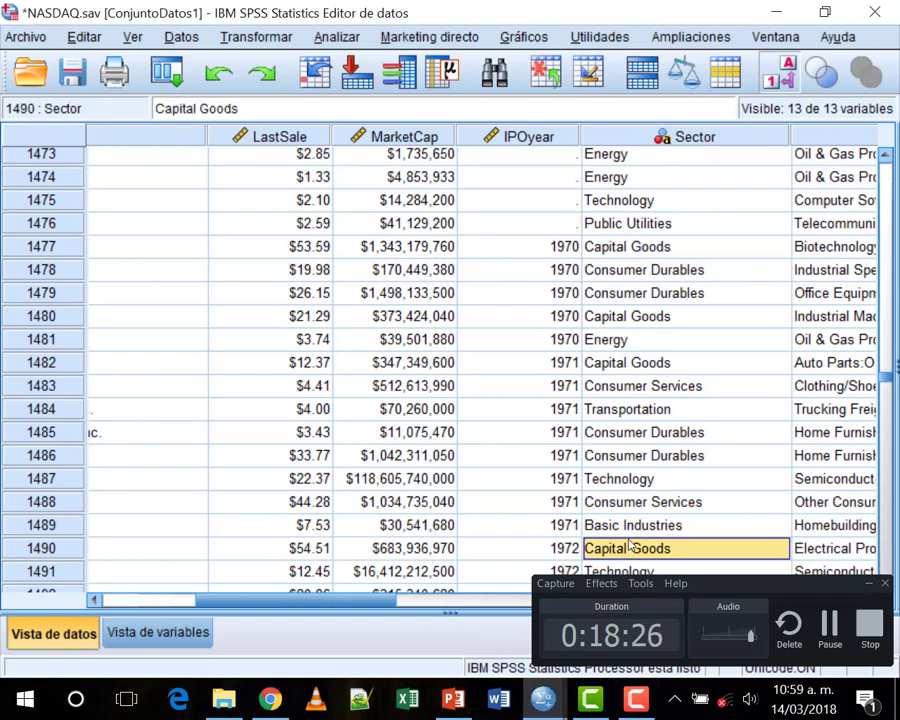
{"action": "left_click", "coordinate": [287, 320]}
{"action": "key", "text": "F2"}
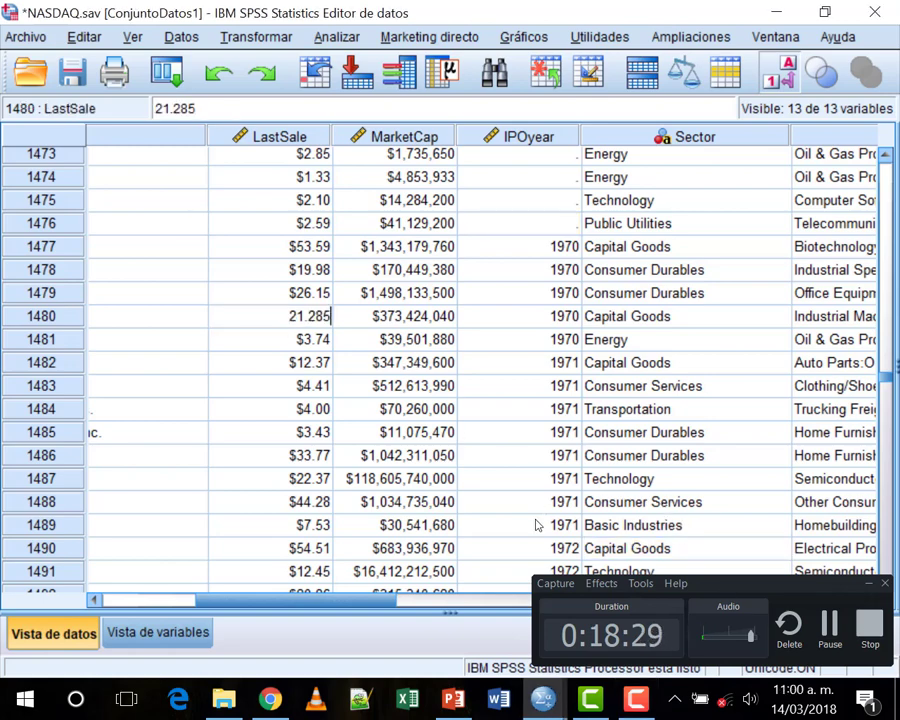
{"action": "key", "text": "ctrl+s"}
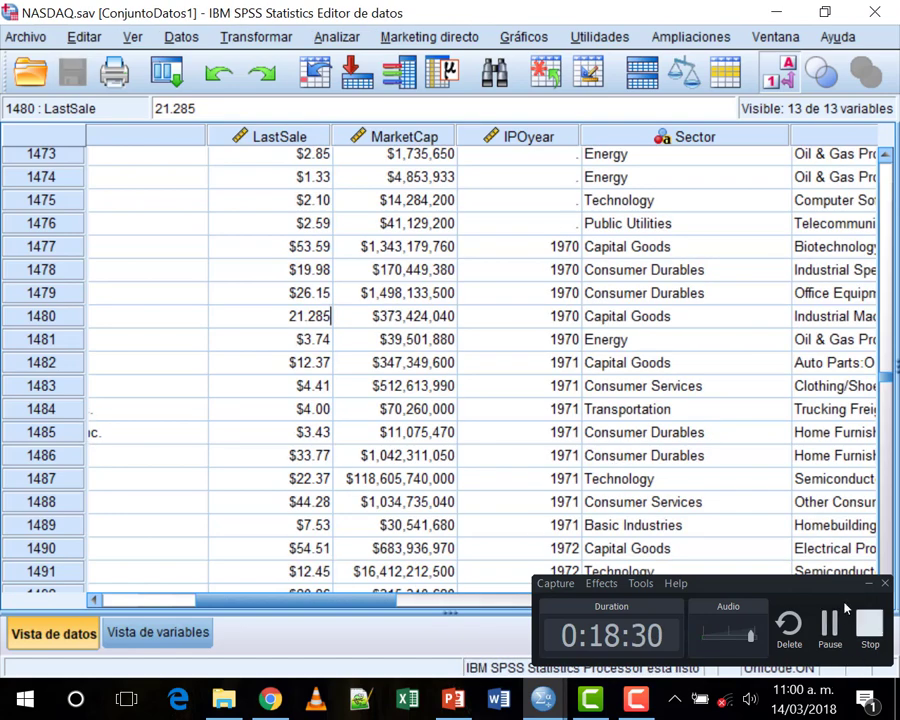
{"action": "left_click", "coordinate": [867, 585]}
{"action": "left_click", "coordinate": [620, 480]}
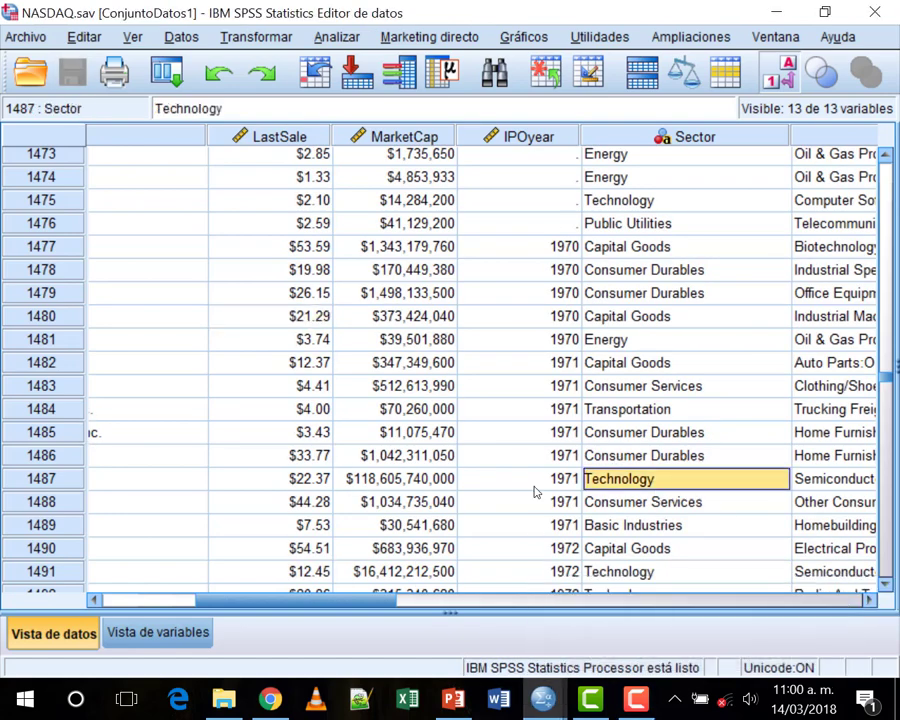
{"action": "left_click", "coordinate": [467, 412]}
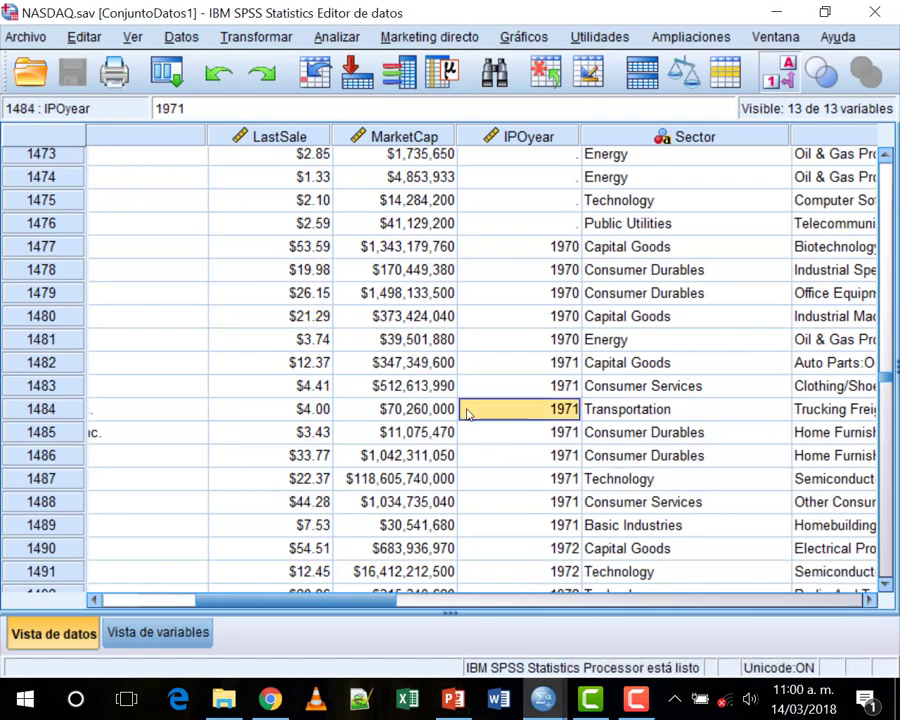